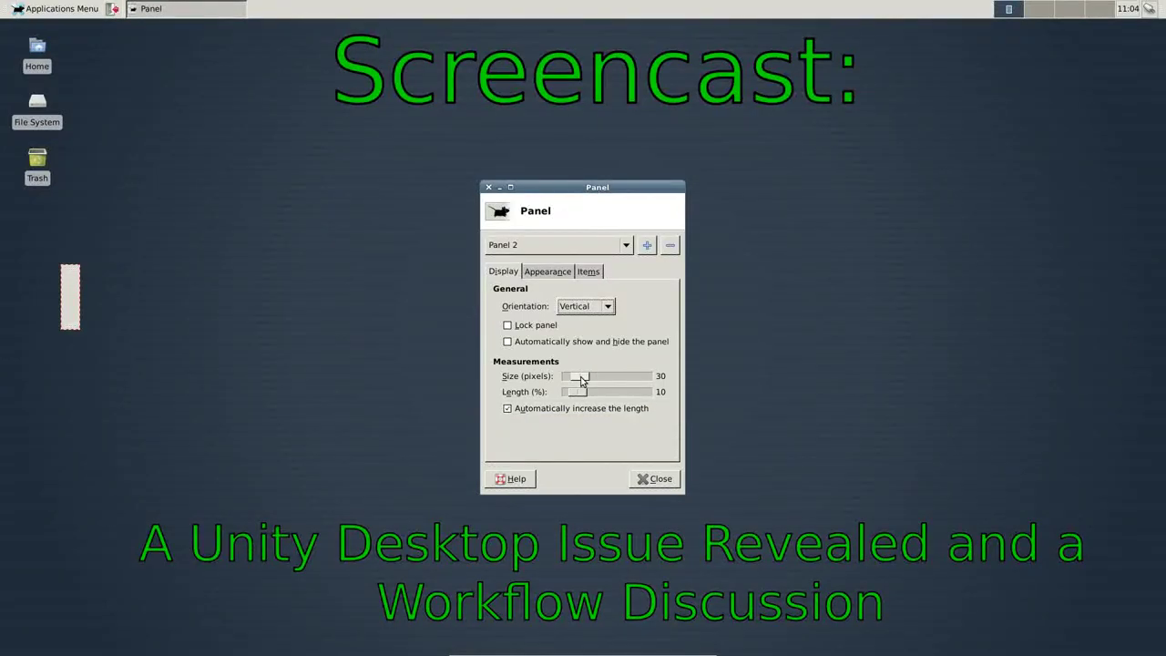
Set Panel 2's Length to about 97% and dock the vertical panel against the left screen edge
left_click_drag(581, 392, 647, 391)
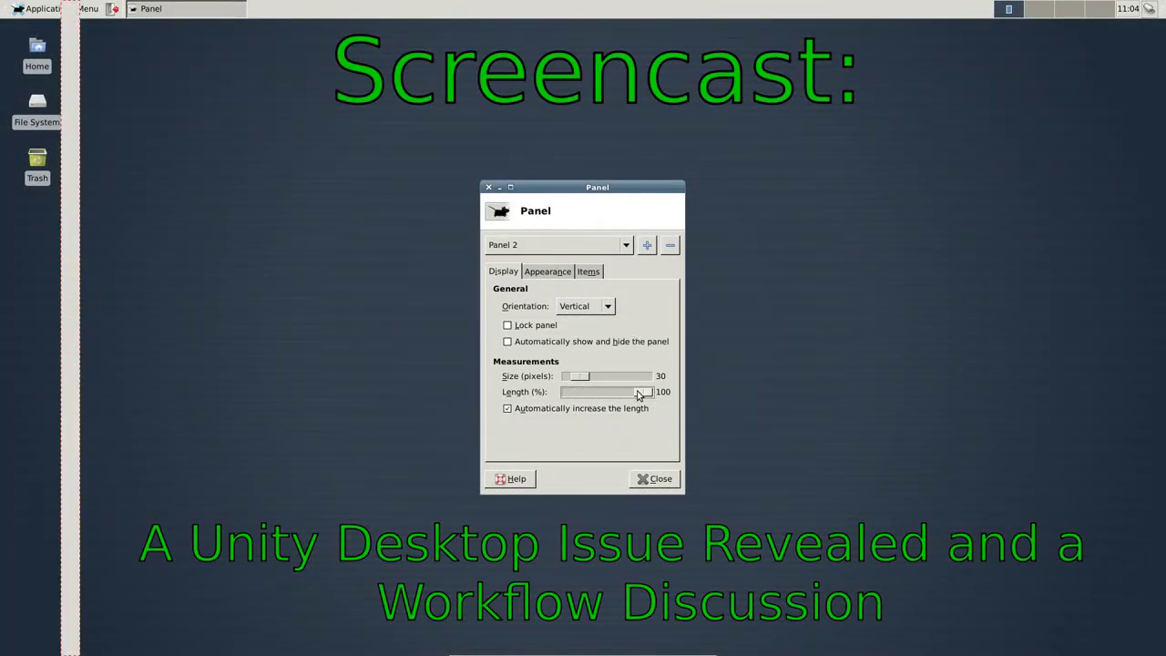
left_click_drag(639, 393, 635, 393)
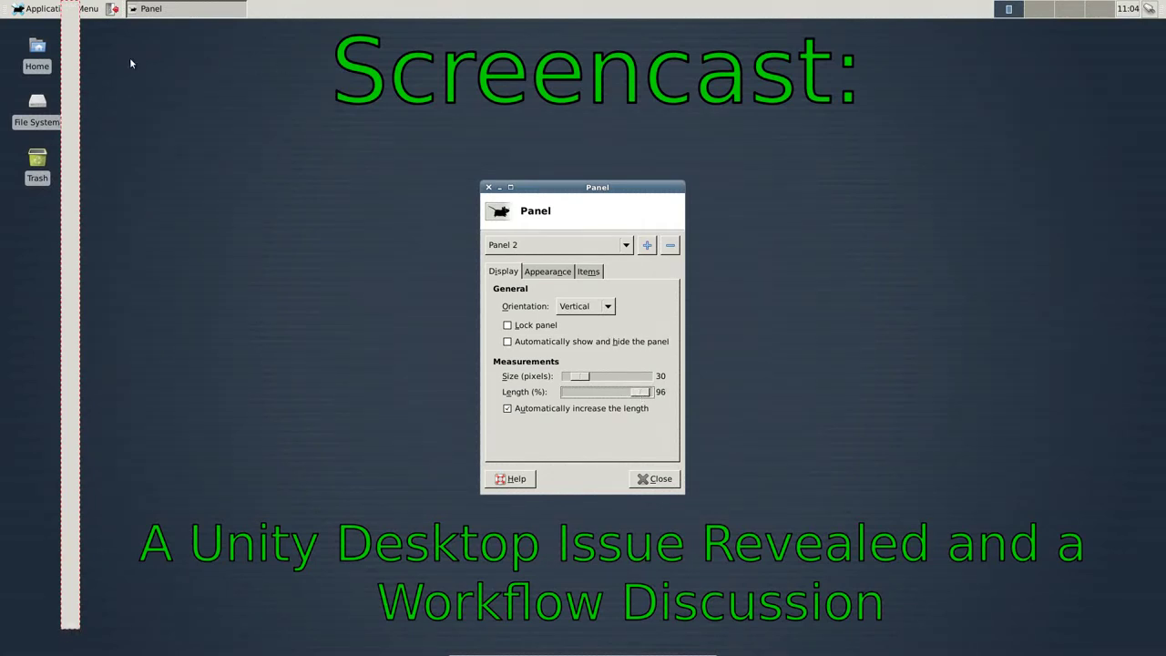
left_click_drag(68, 5, 6, 23)
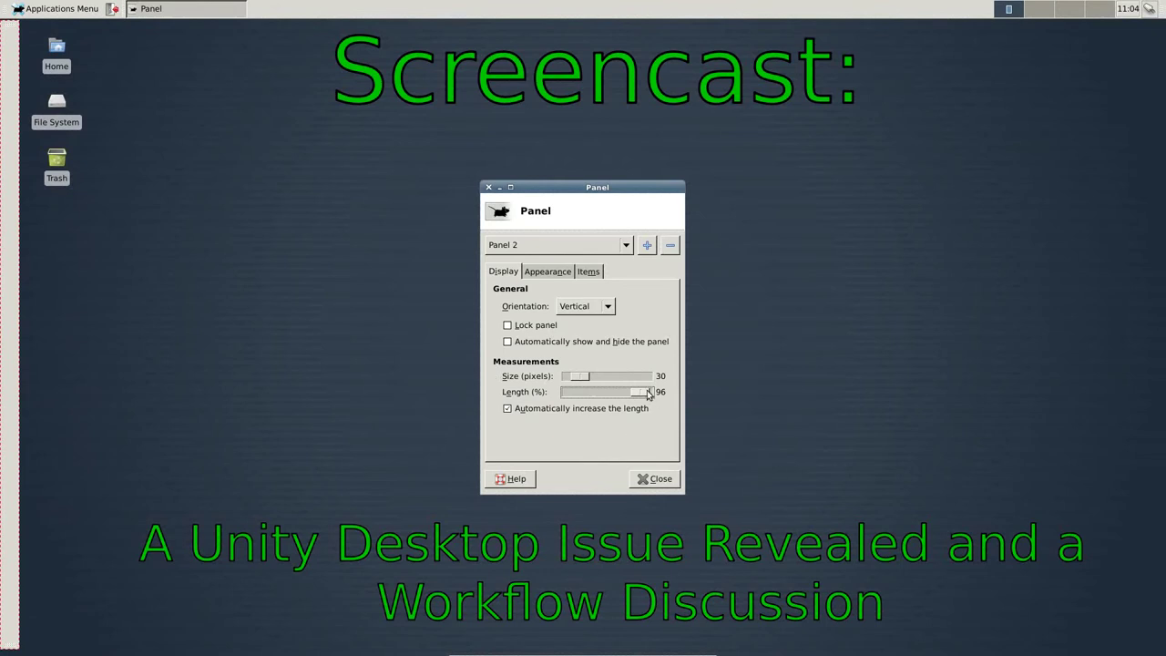
left_click_drag(645, 394, 647, 393)
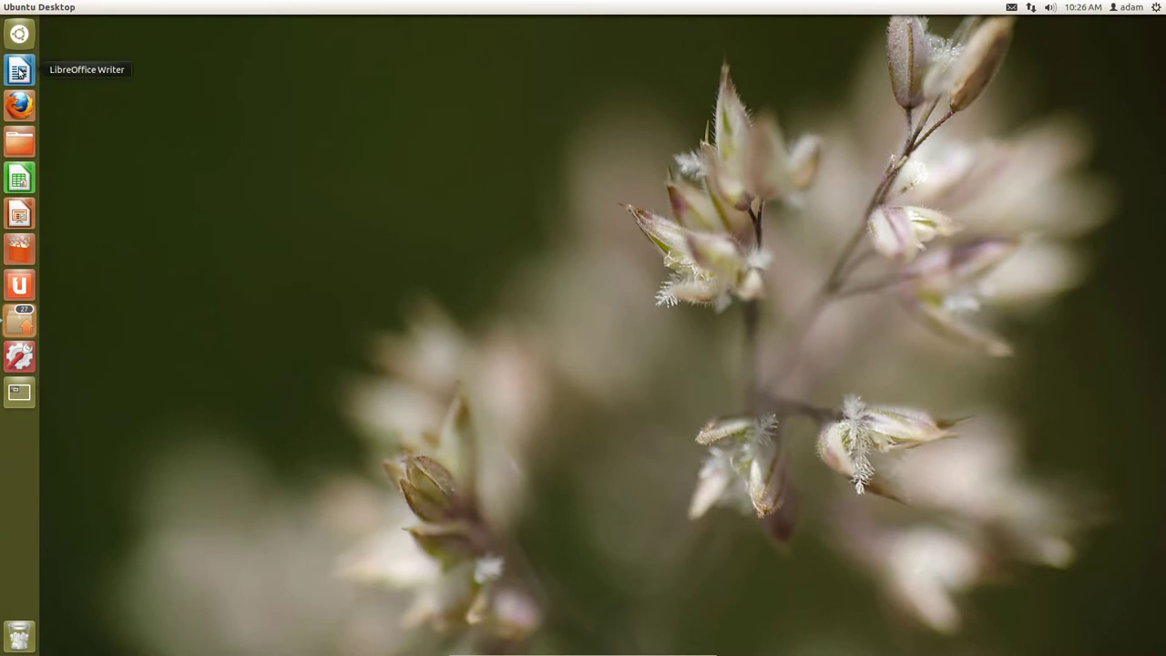
Launch LibreOffice Writer in the top-left workspace and shift its window slightly left
left_click(20, 72)
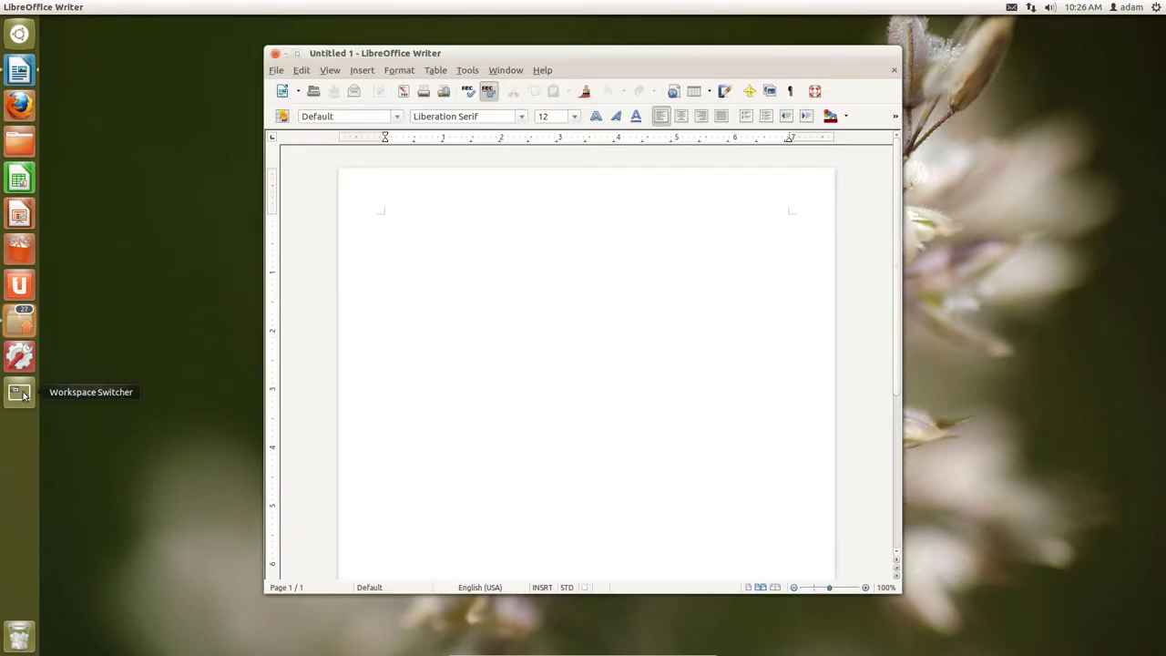
left_click(22, 395)
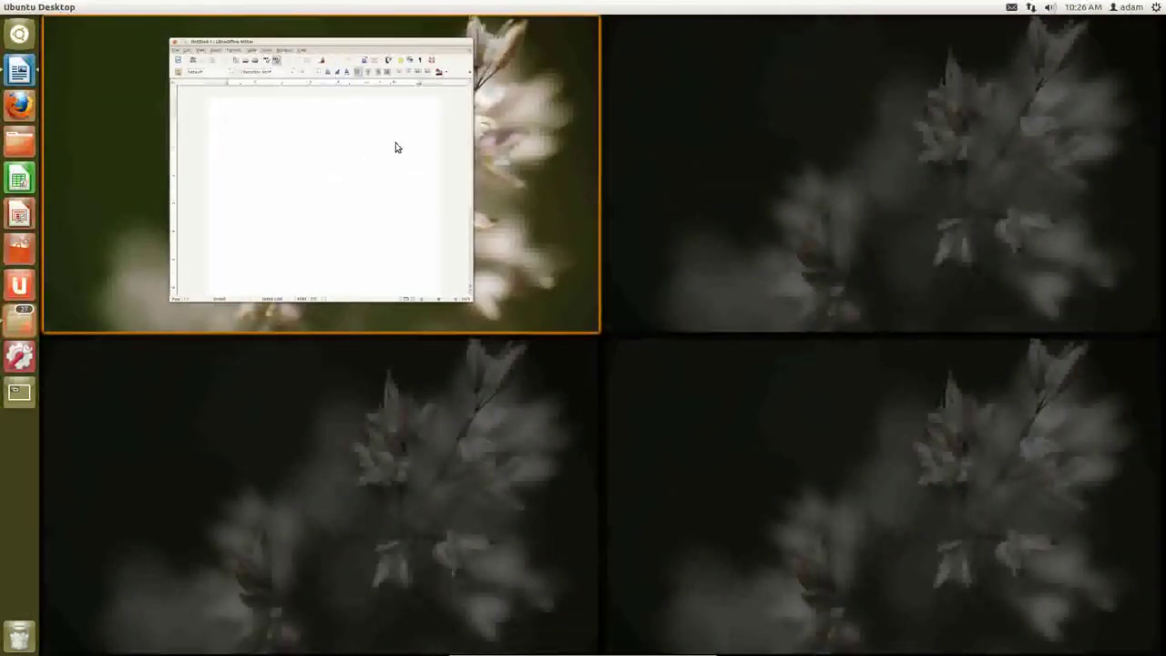
left_click(20, 393)
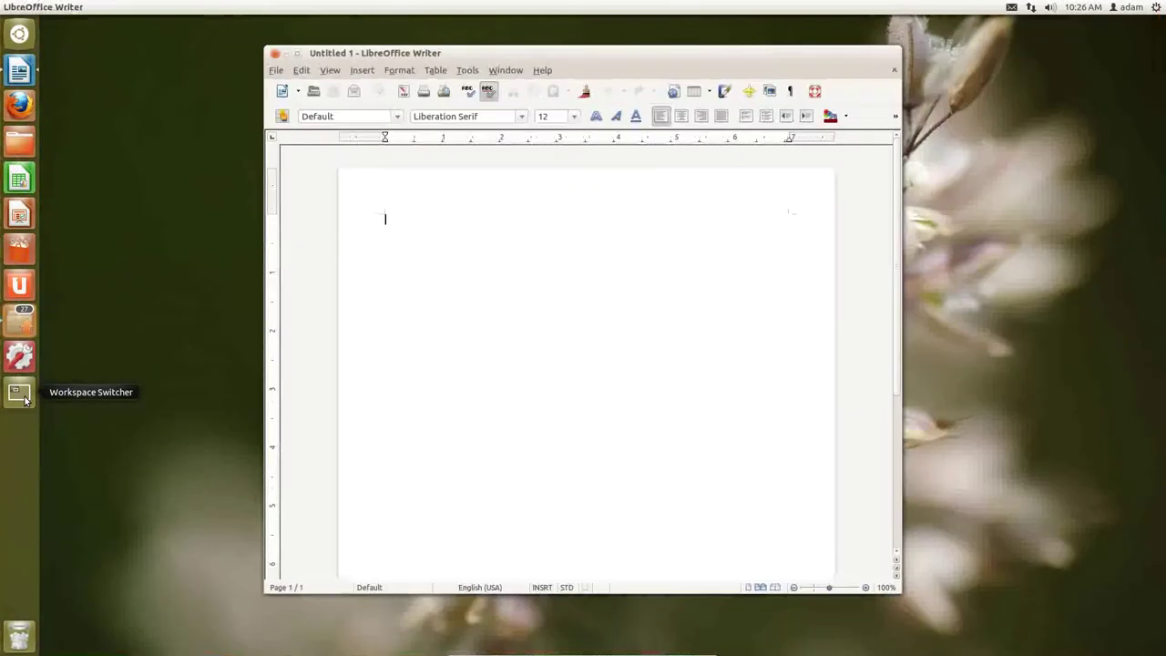
left_click_drag(502, 57, 446, 57)
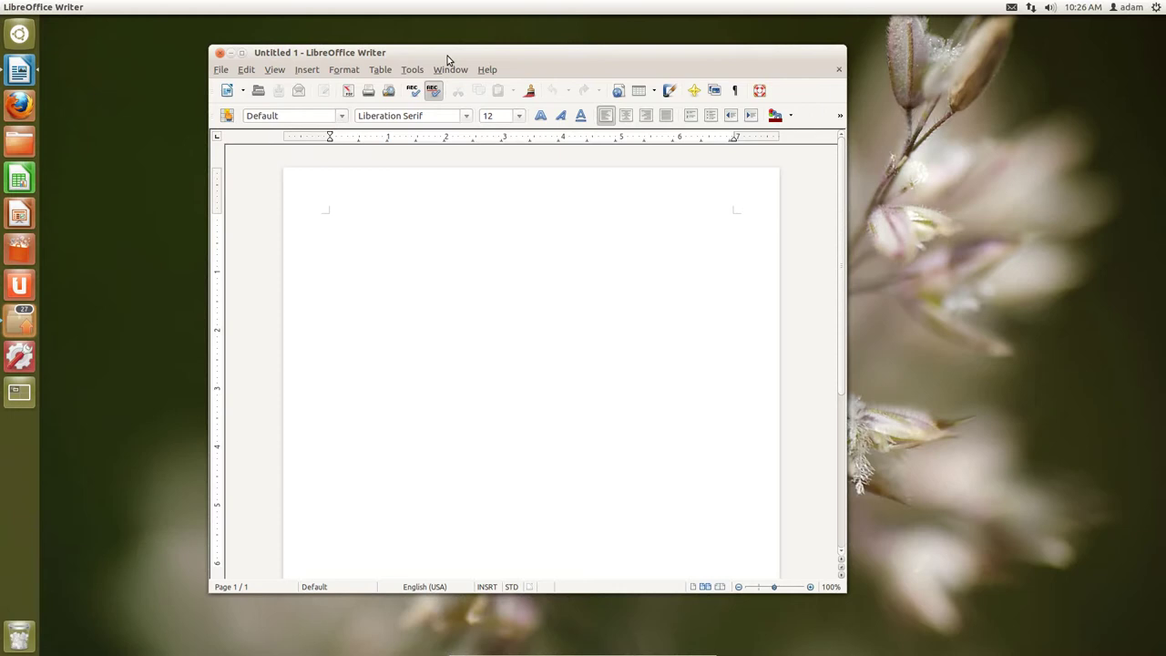
Open the Home folder in the top-right workspace and move its window further right
left_click(18, 393)
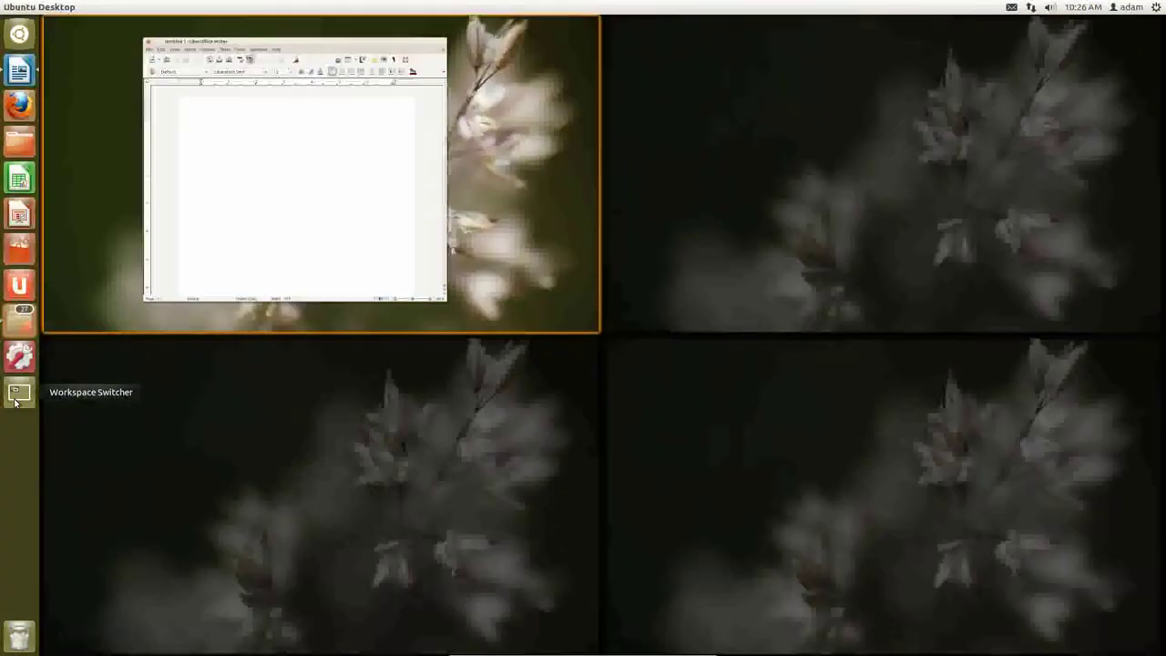
left_click(812, 179)
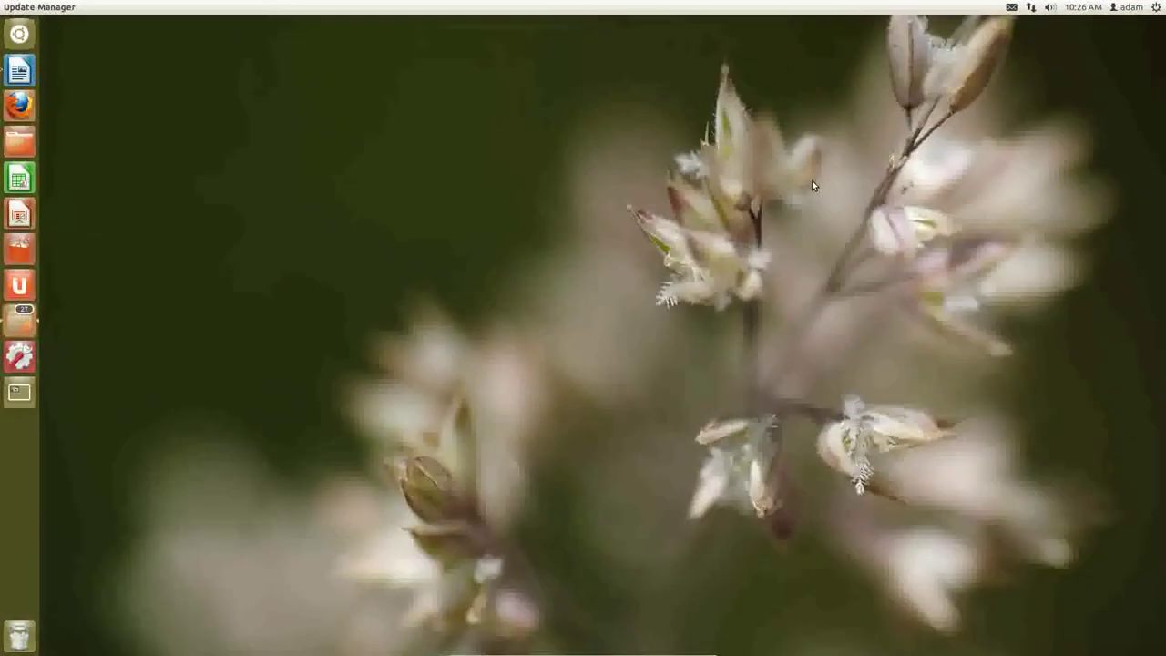
left_click(29, 141)
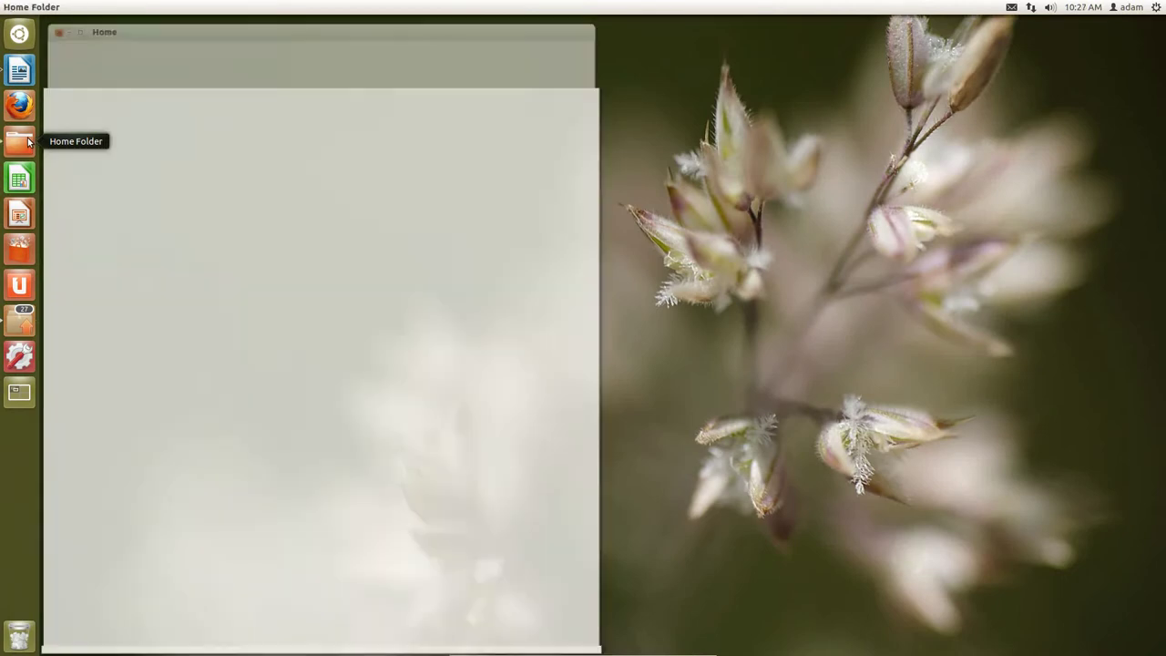
left_click_drag(237, 27, 485, 26)
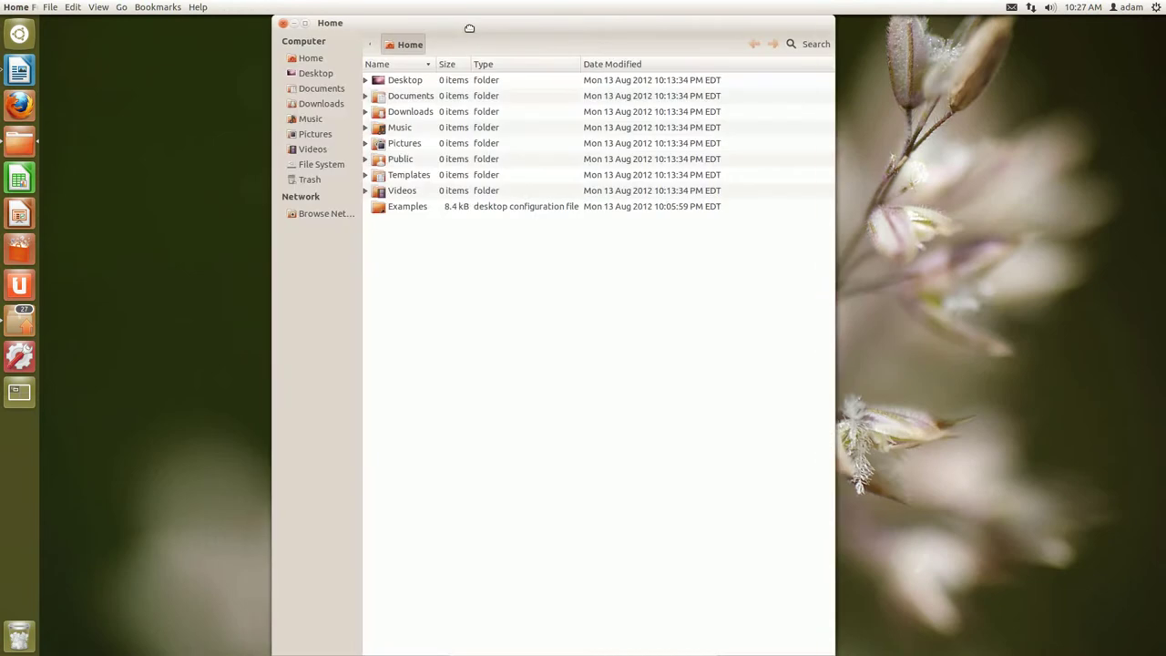
Switch back to the Writer workspace, then jump to the Home folder's workspace
left_click(19, 69)
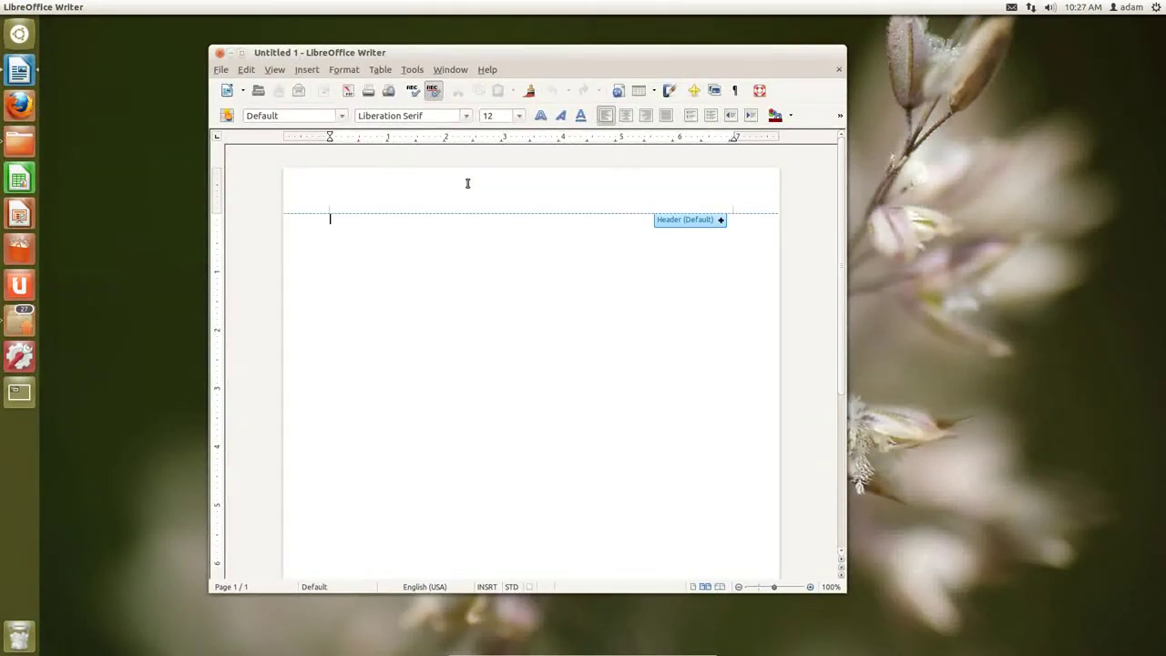
left_click(15, 397)
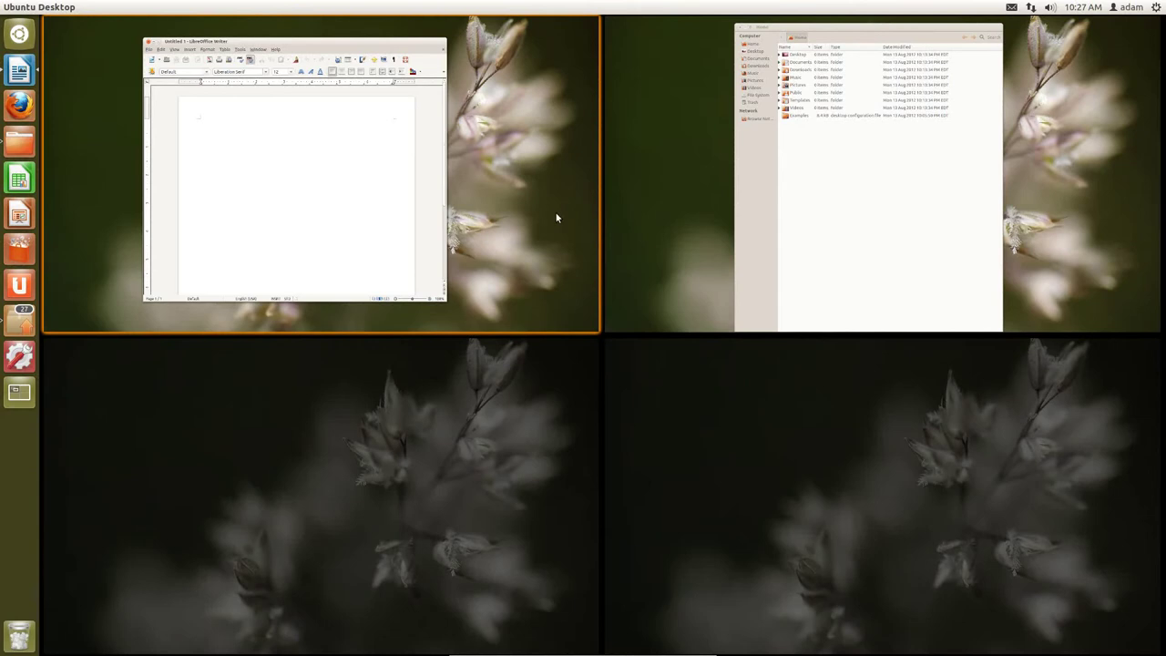
left_click(32, 394)
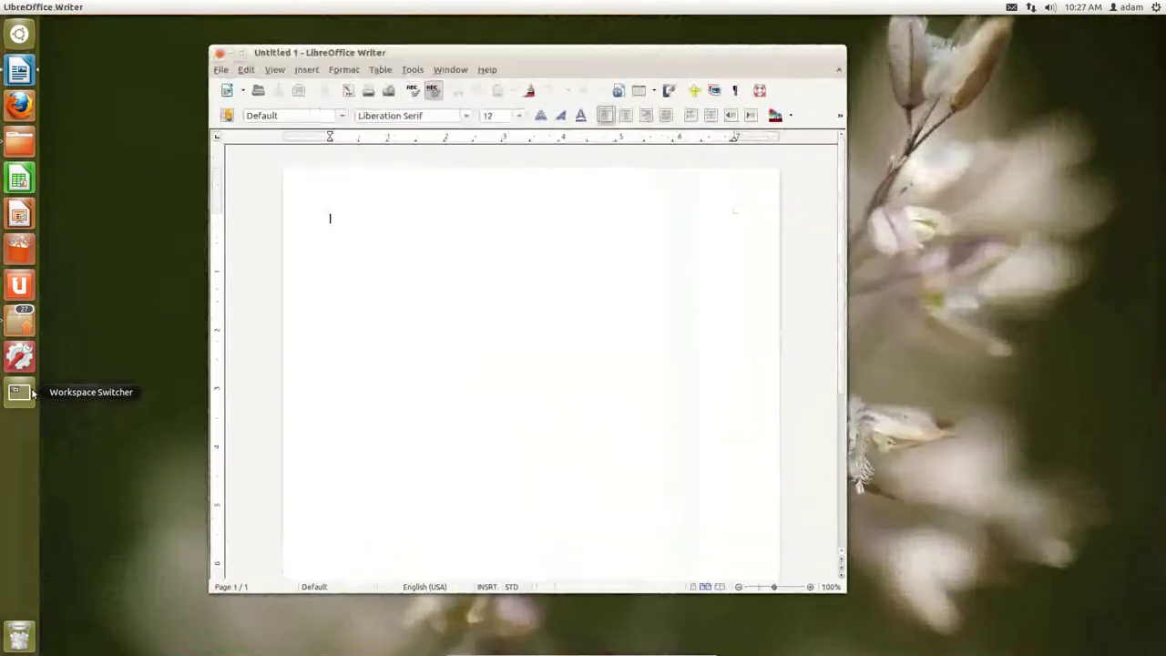
left_click(19, 141)
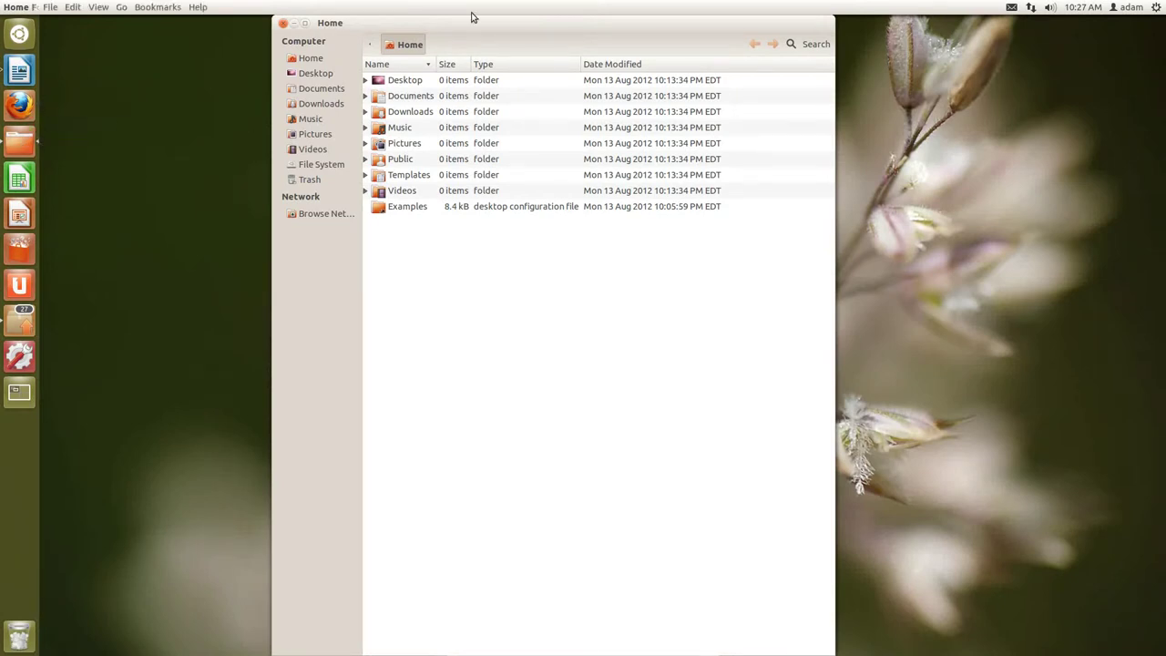
Push the Home window against the right screen edge and switch to the Writer workspace
left_click_drag(480, 25, 1165, 25)
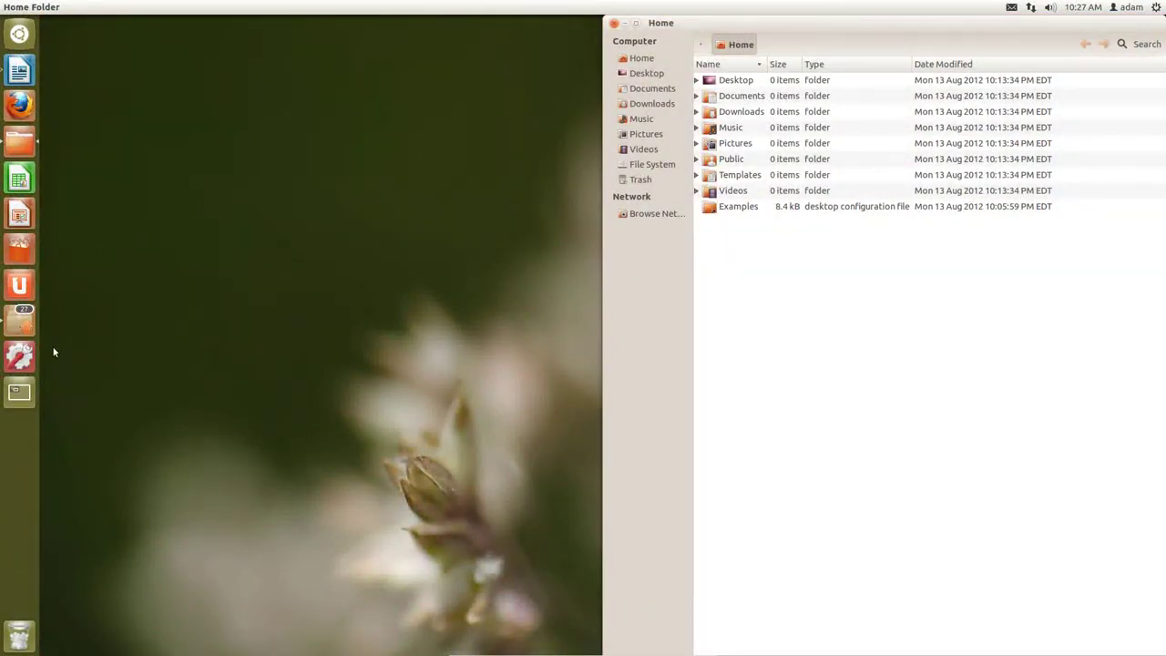
left_click(19, 354)
left_click(286, 151)
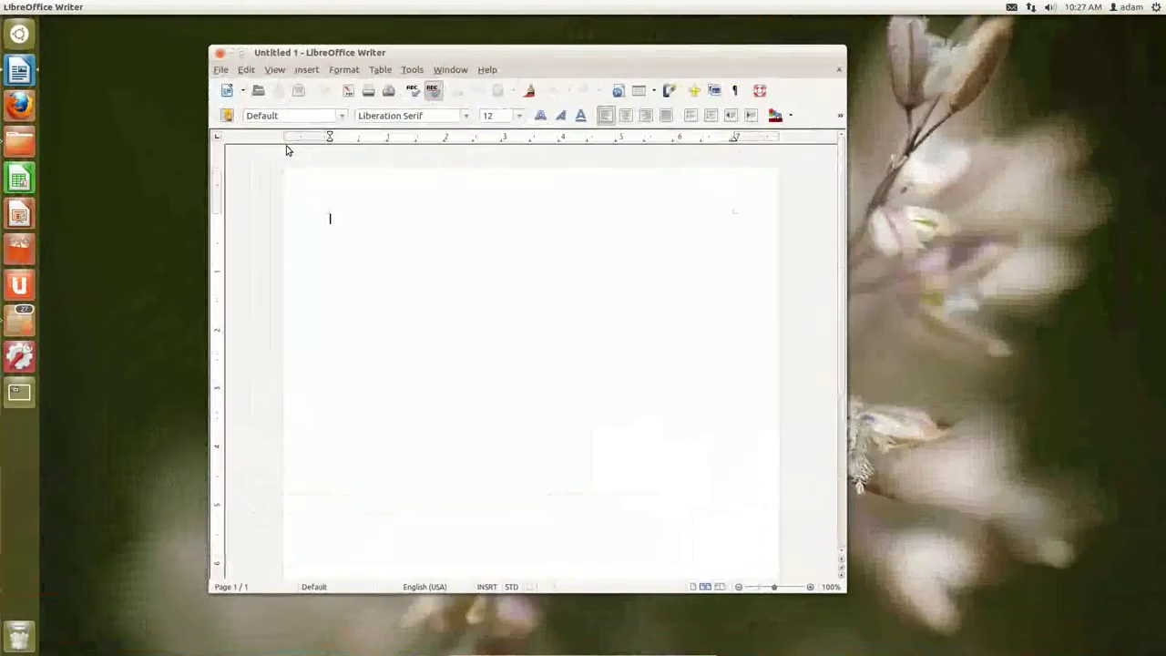
left_click(29, 143)
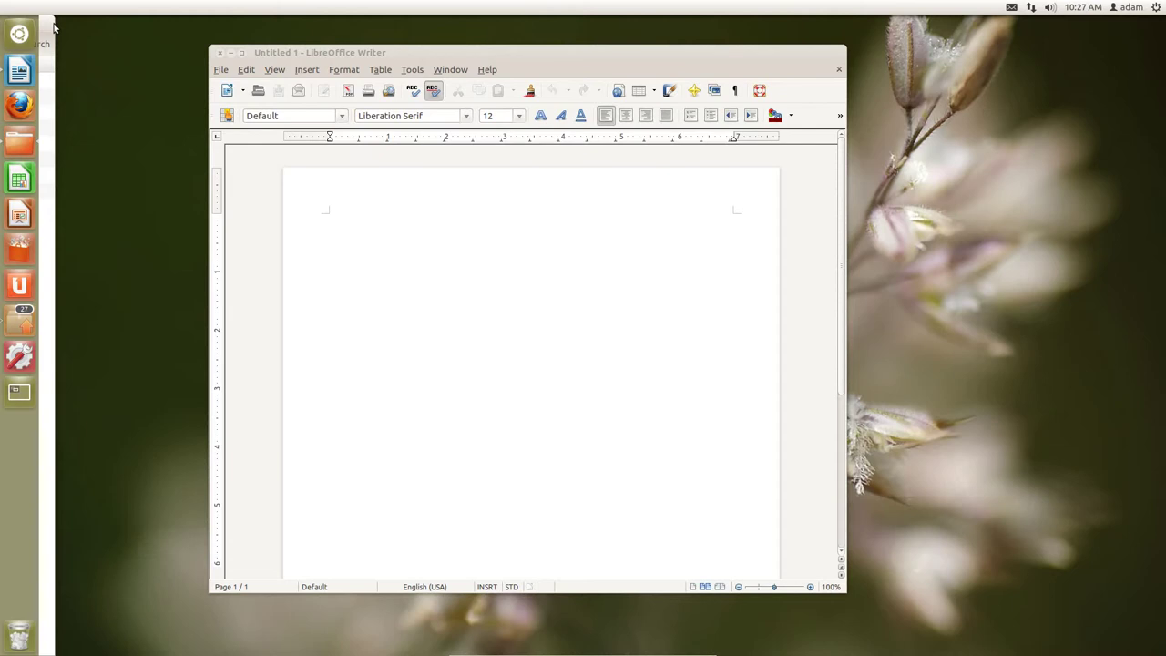
left_click(20, 393)
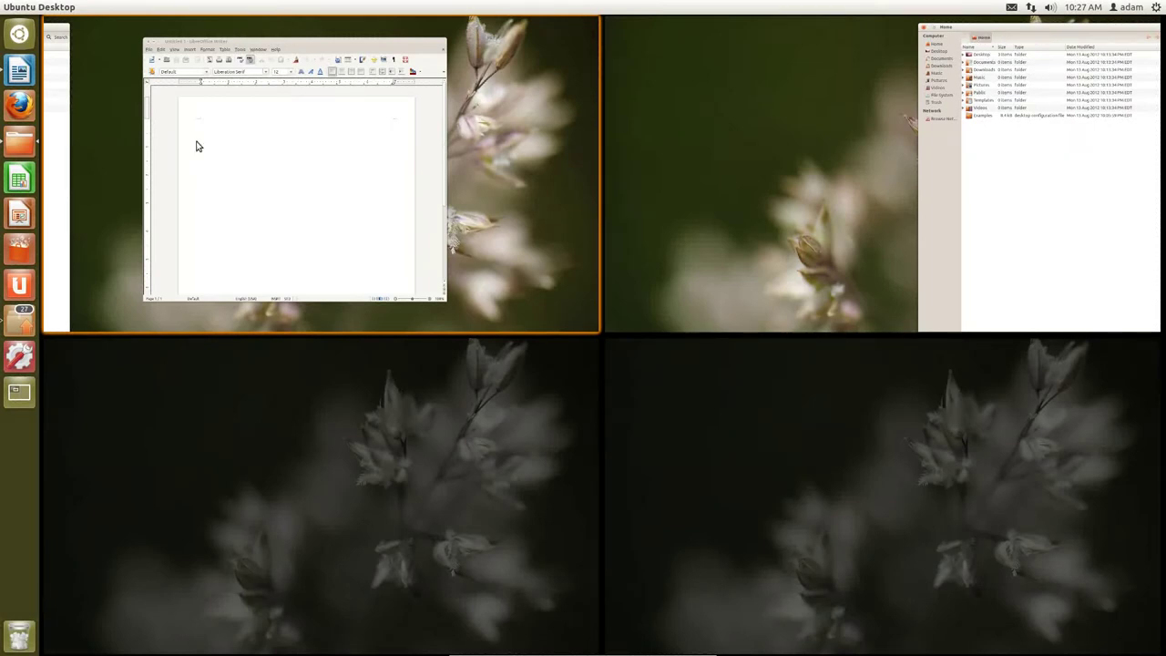
left_click(174, 182)
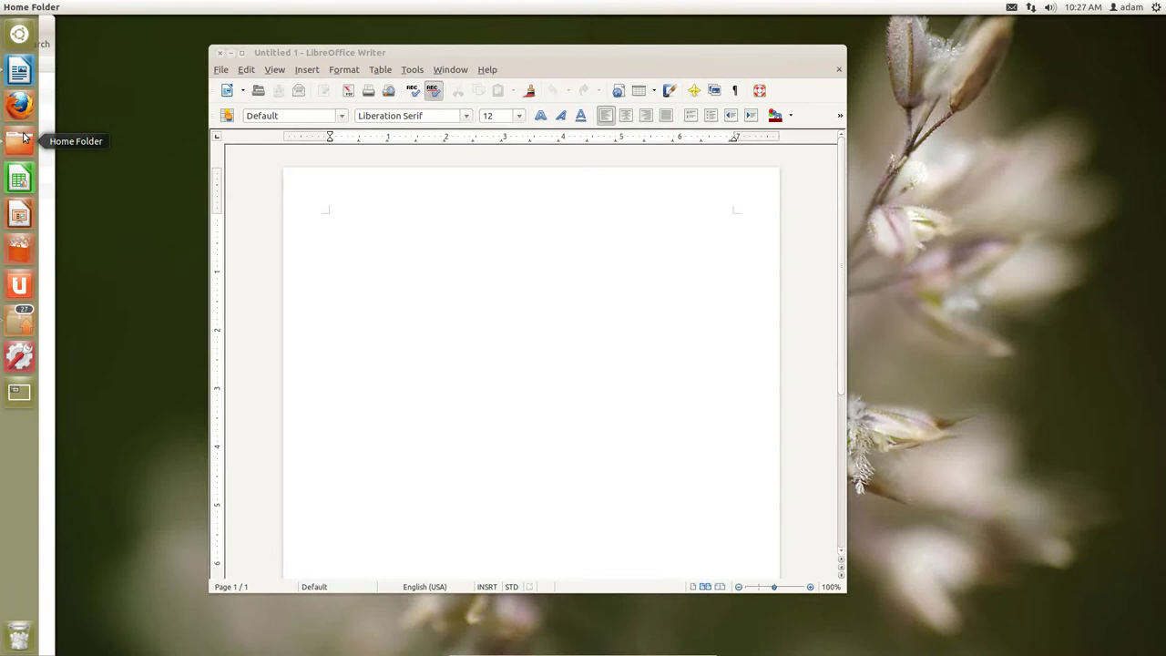
left_click(19, 392)
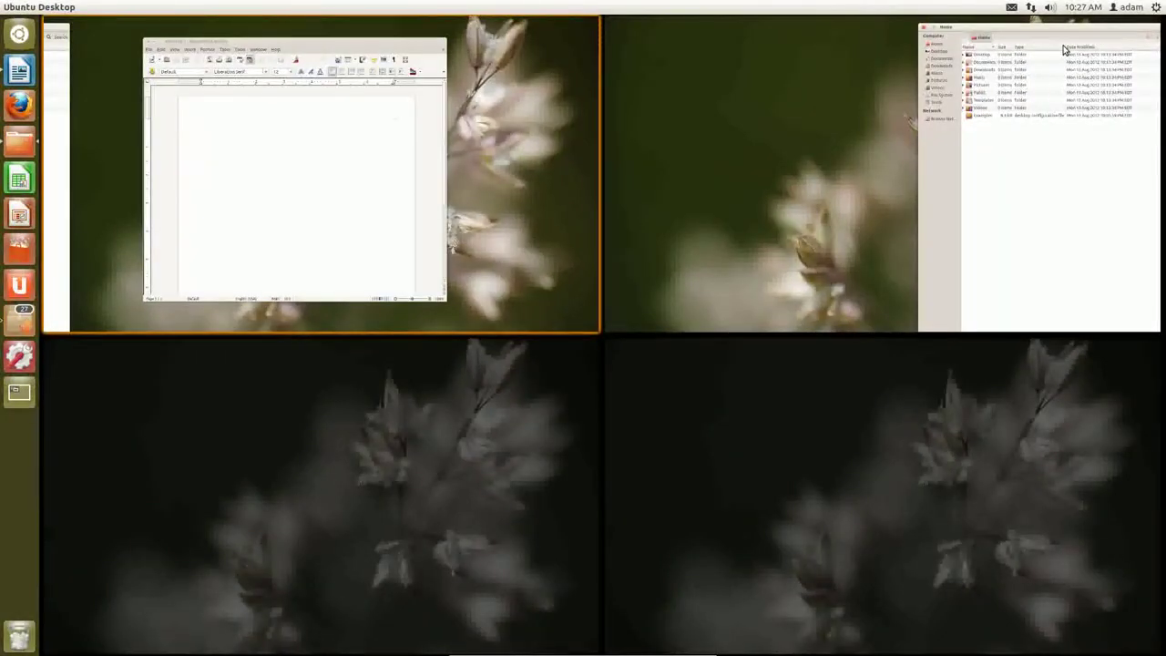
left_click_drag(1064, 50, 1061, 36)
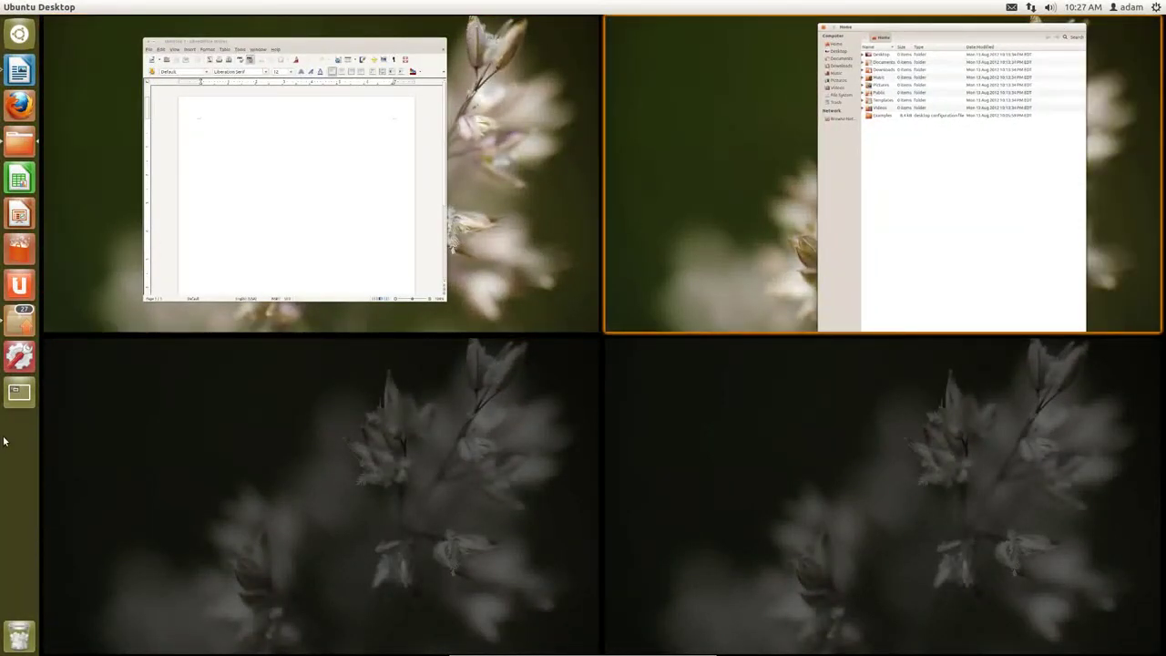
left_click_drag(313, 222, 315, 222)
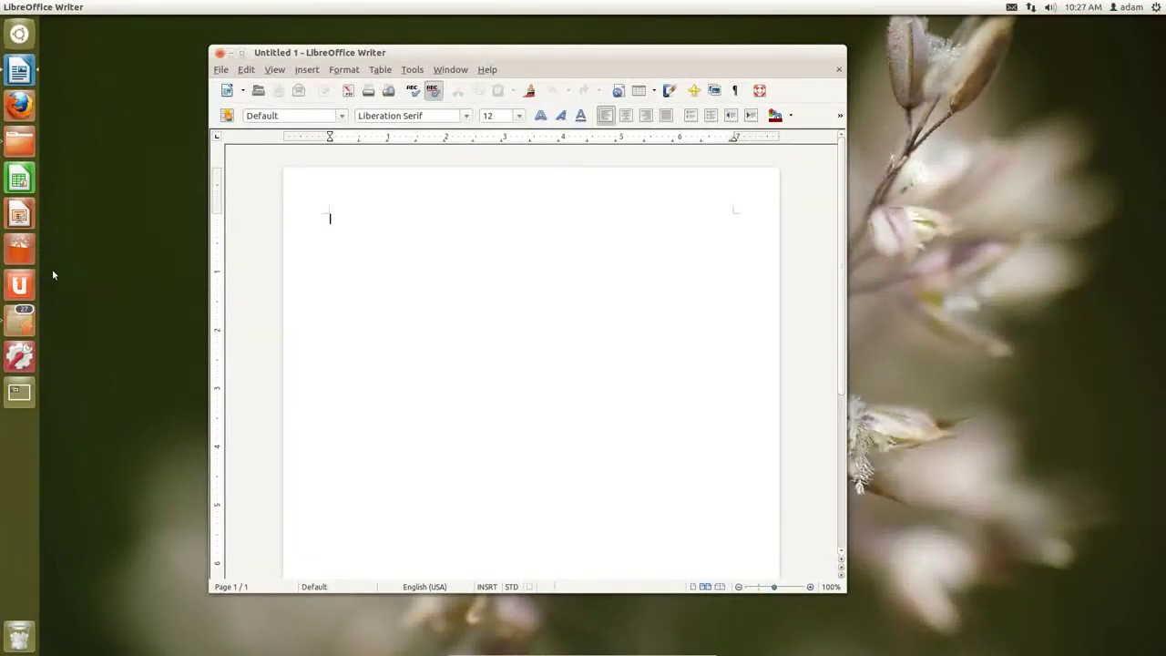
Switch to the Home folder window's workspace
left_click(13, 146)
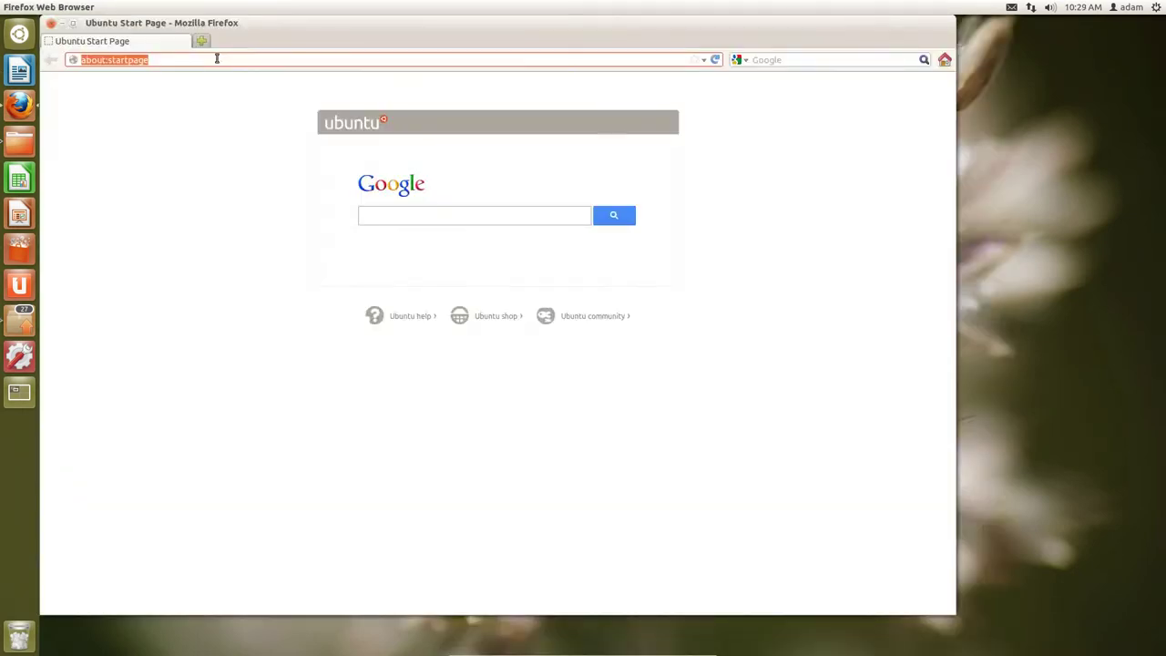
Paste and load the Launchpad bug #755842 address, zoom in twice, and scroll through the description
type("https://bugs.launchpad.net/ubuntu/+source/compiz-plugins-main/+bug/755842")
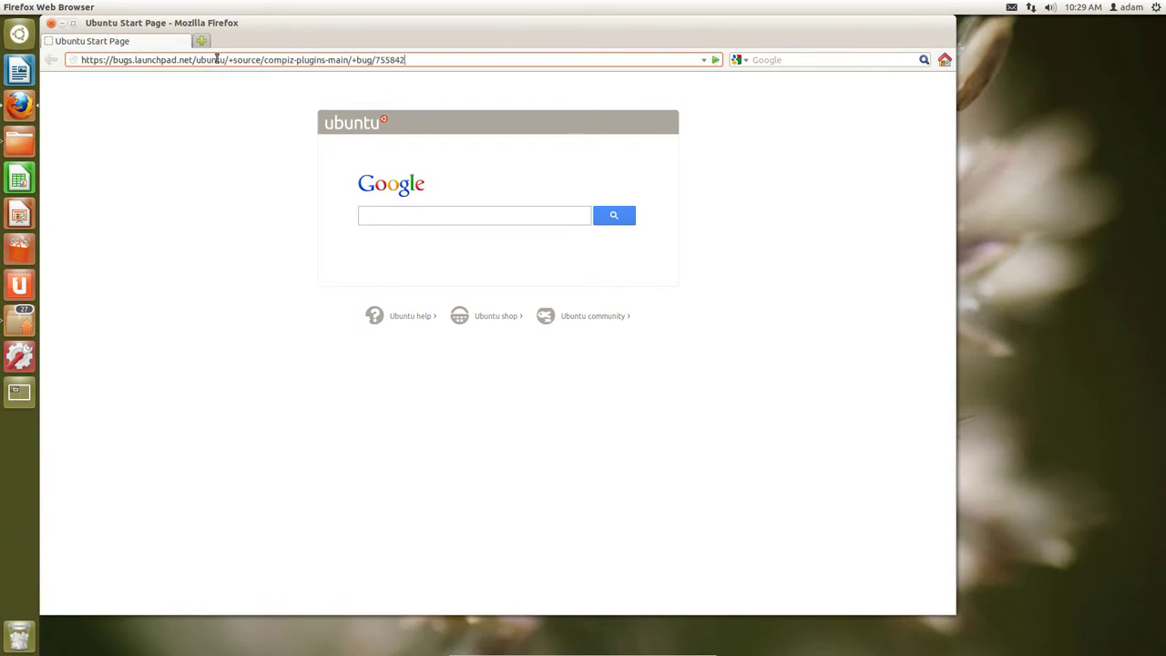
key("Return")
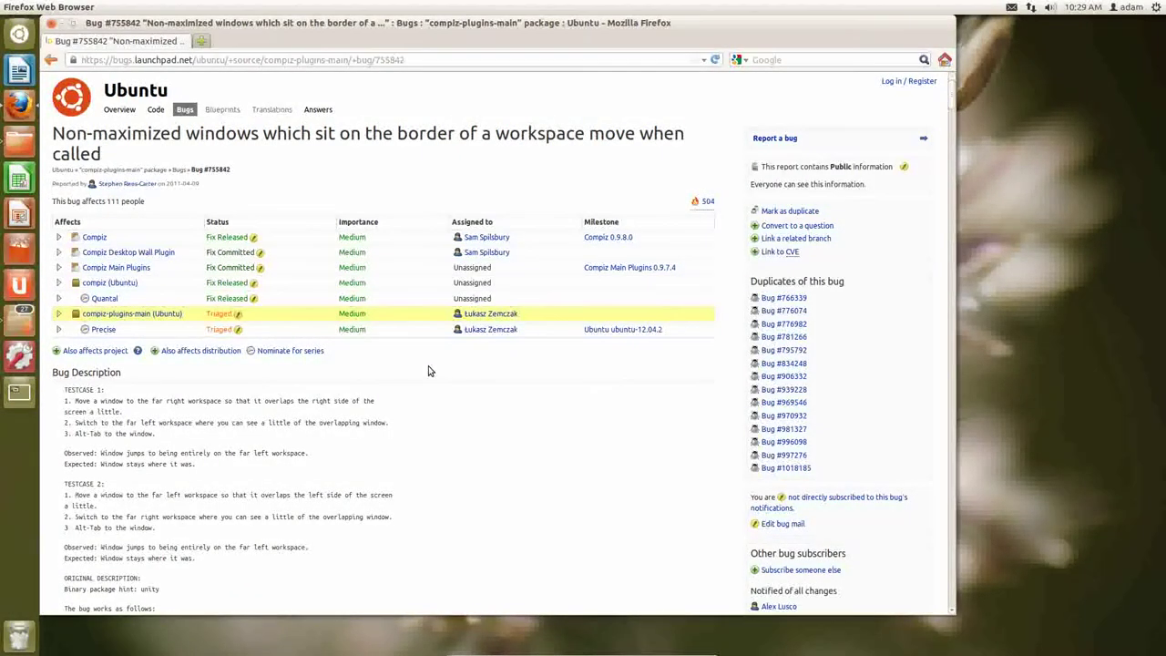
key("ctrl+plus")
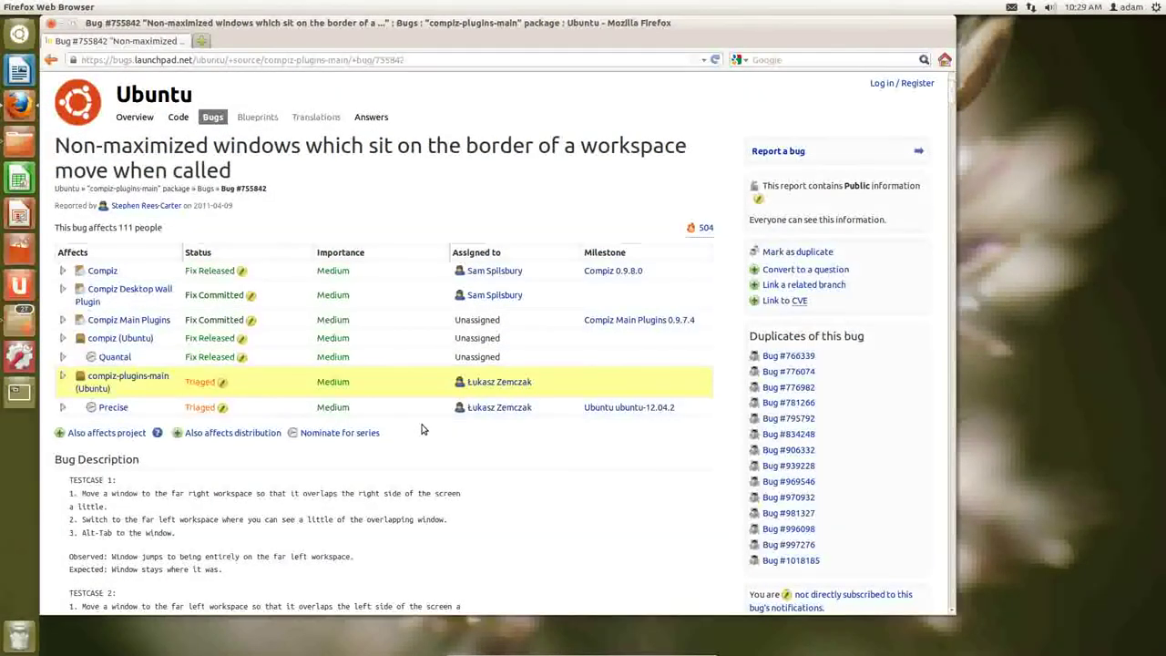
key("ctrl+plus")
scroll(428, 419, "down", 8)
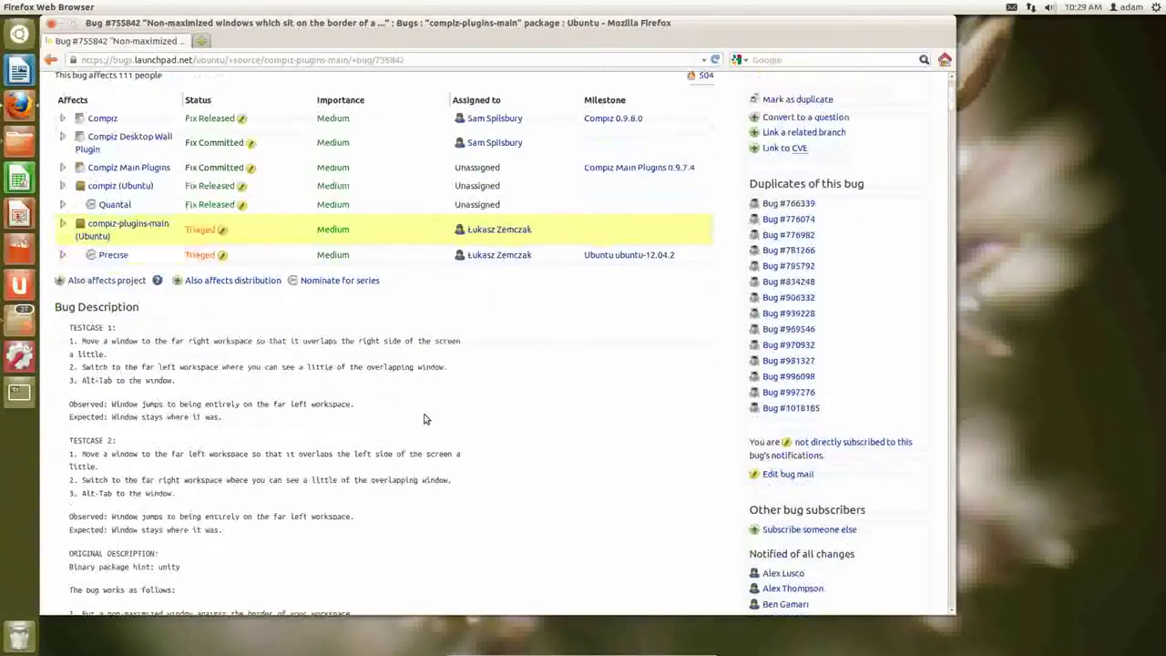
scroll(422, 418, "down", 2)
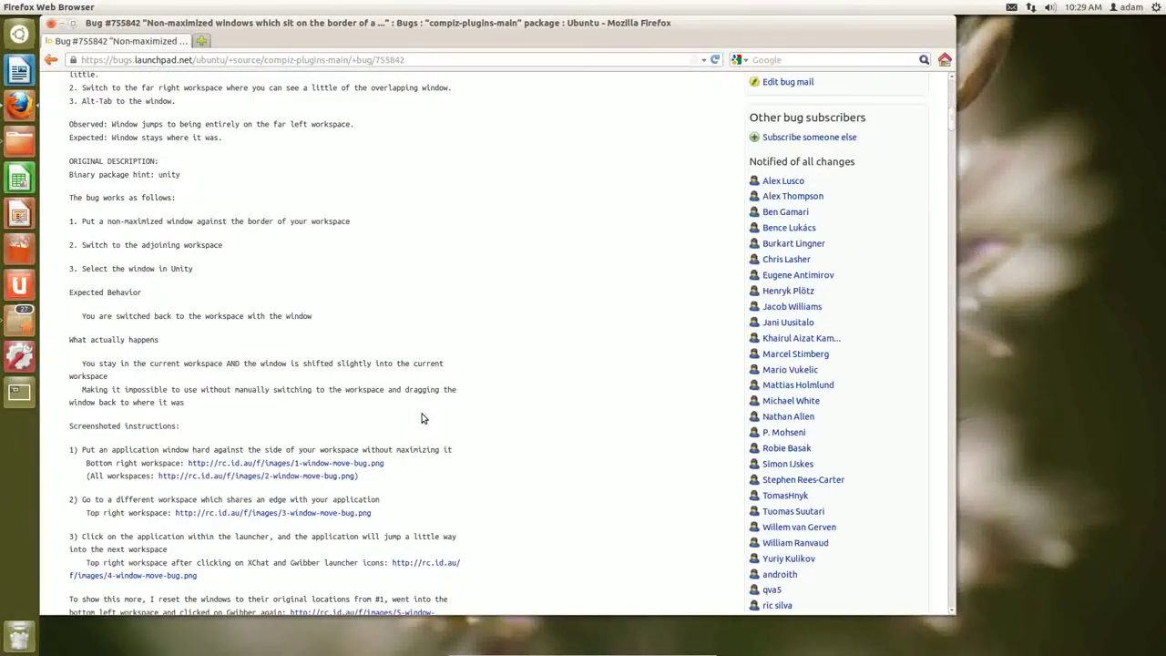
scroll(422, 418, "down", 5)
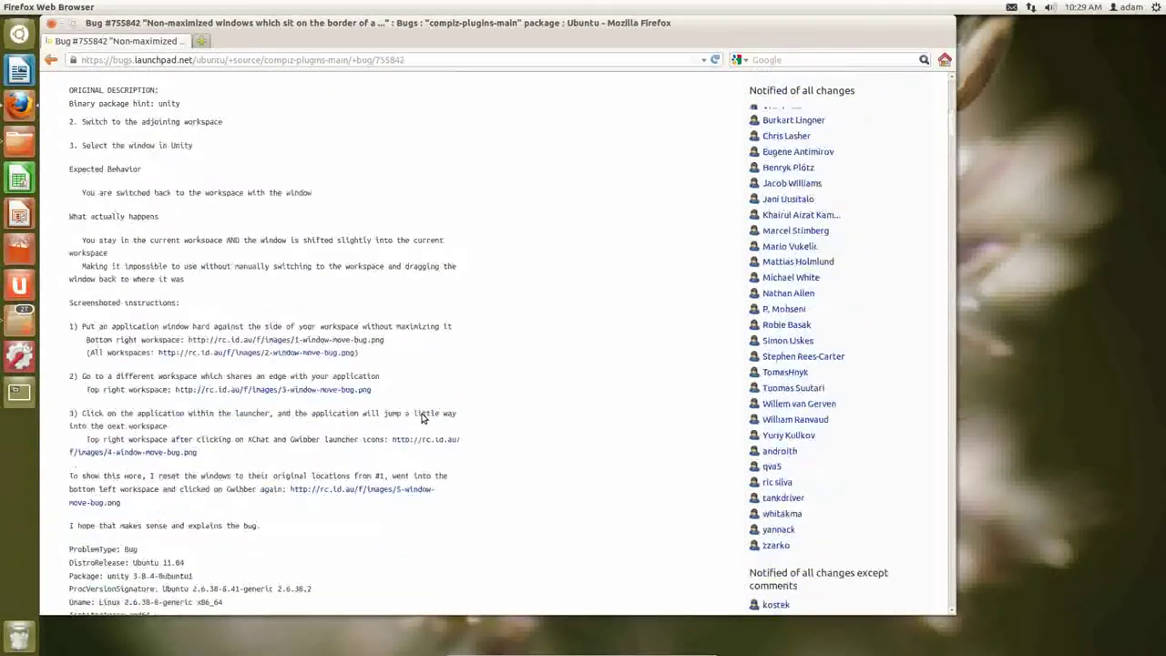
scroll(422, 418, "down", 6)
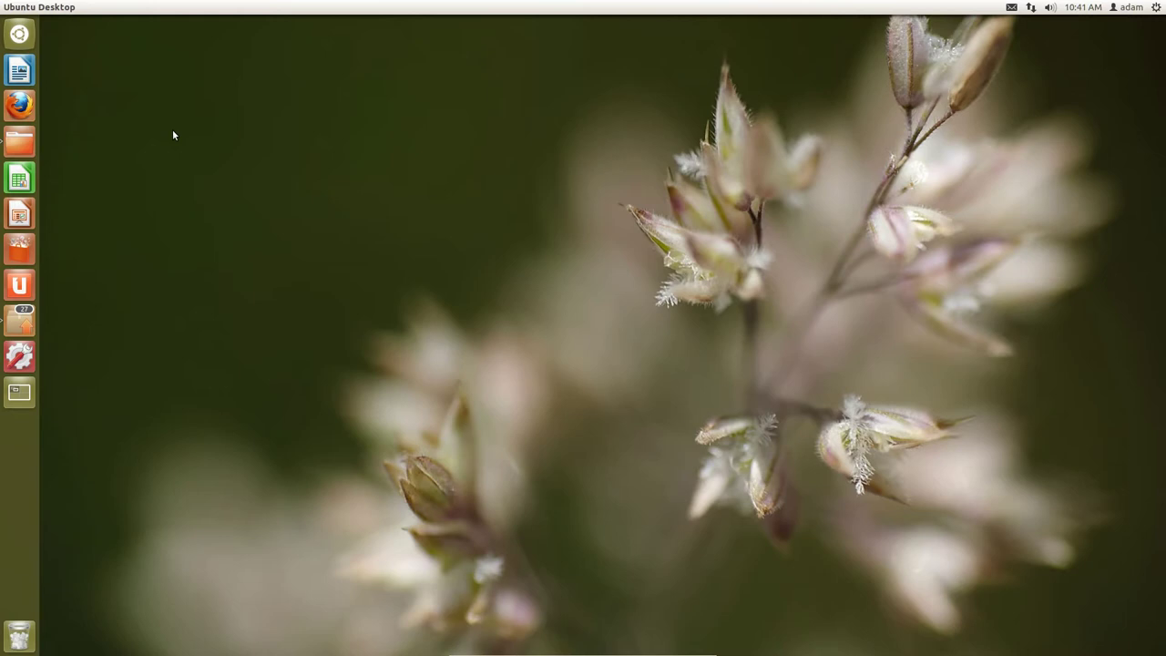
Open the Home folder from the launcher and drag its window into place
left_click(19, 142)
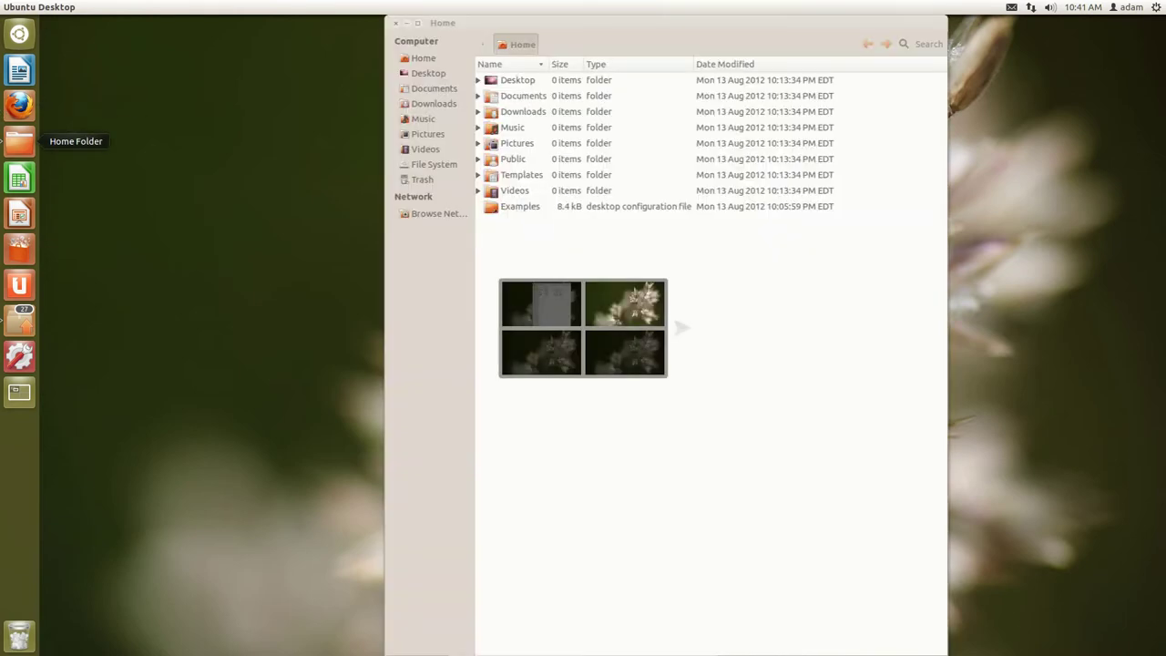
left_click_drag(630, 26, 559, 55)
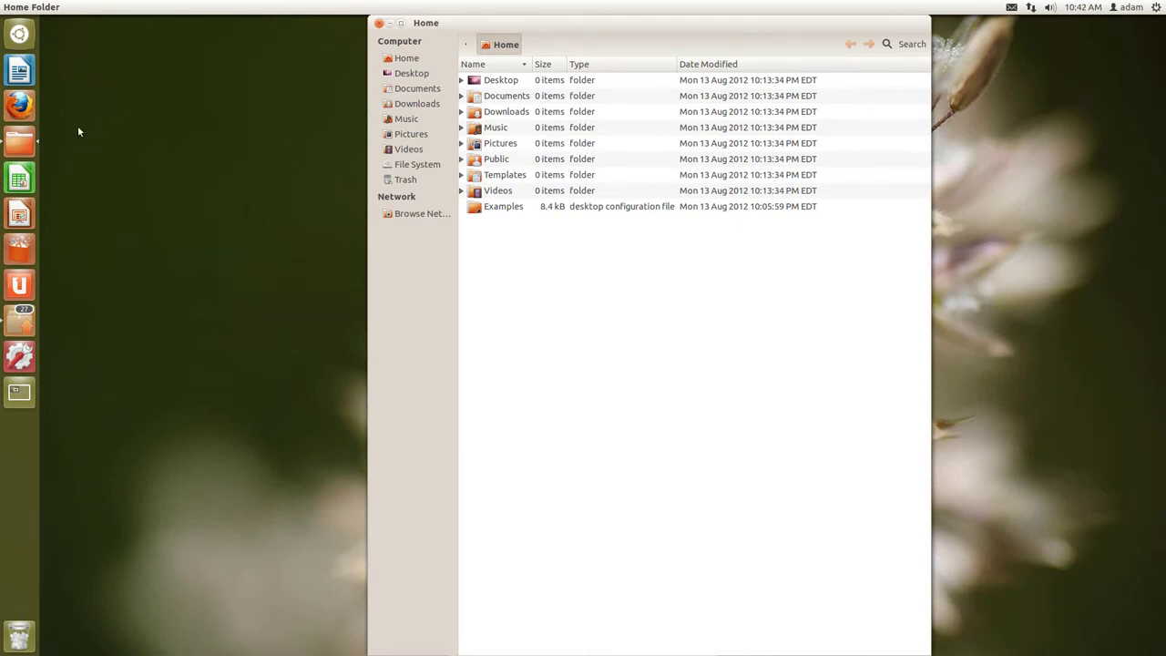
Move the Home window to the top-right workspace and System Settings to the bottom-left workspace
left_click(20, 393)
left_click(255, 127)
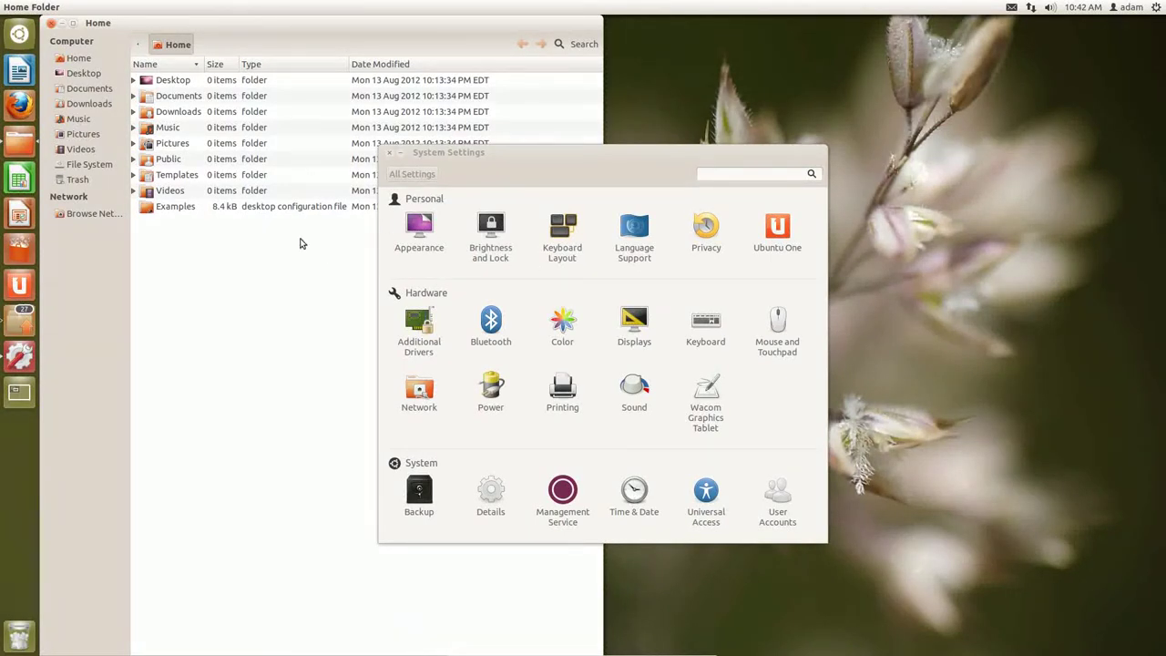
left_click(17, 394)
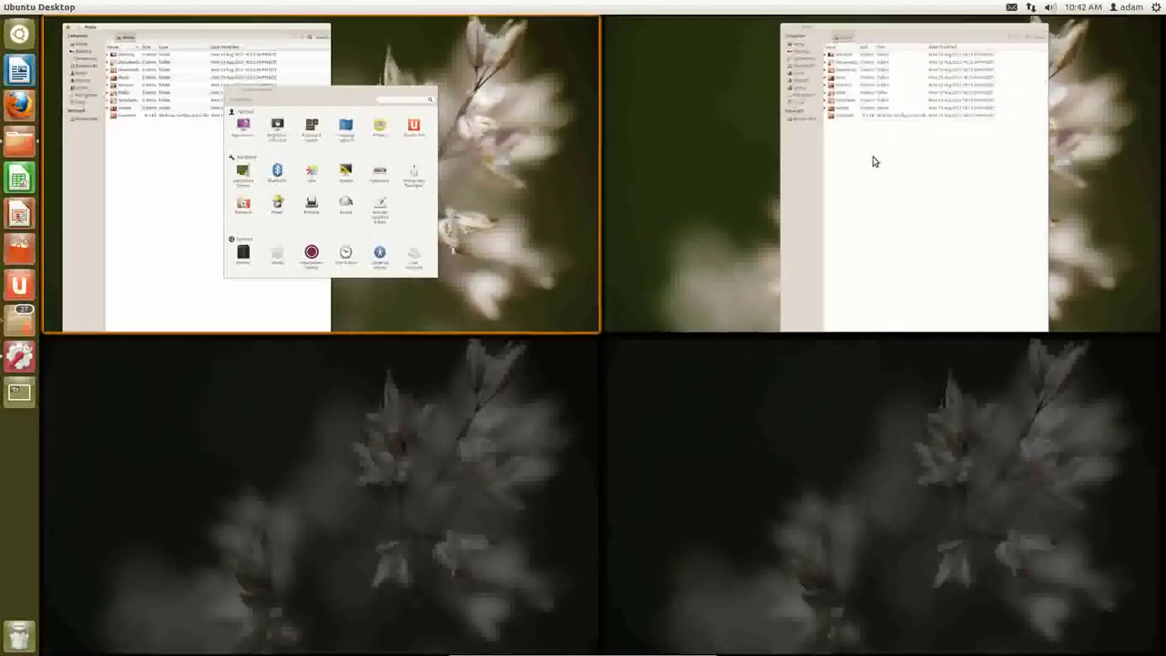
left_click_drag(846, 156, 783, 152)
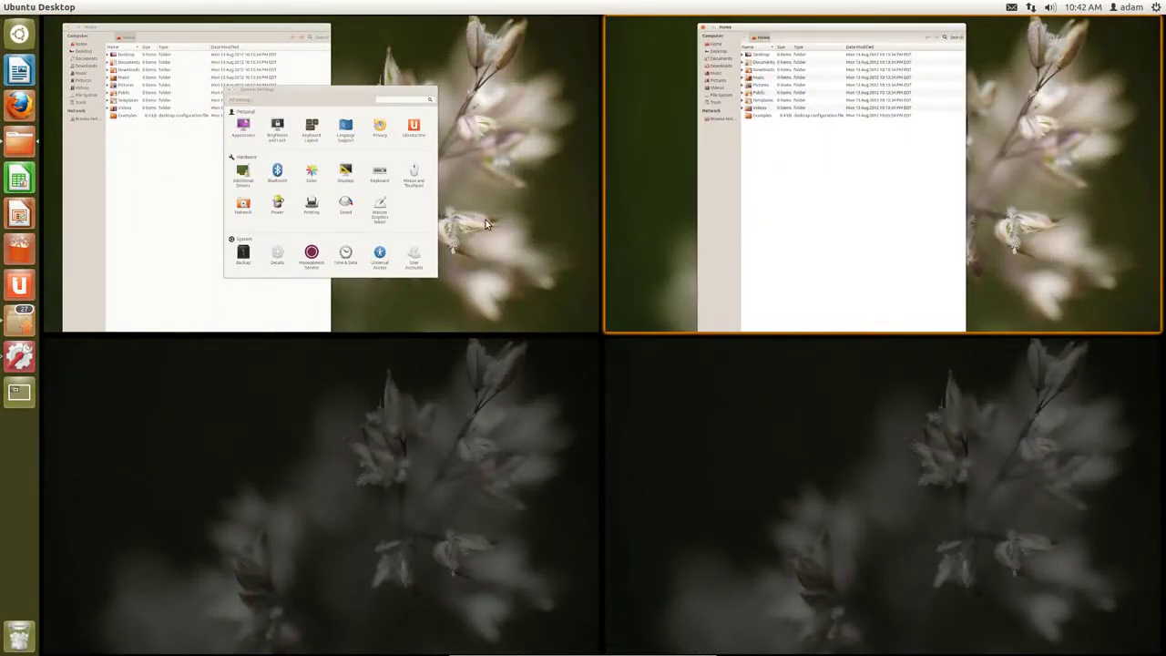
left_click_drag(446, 164, 542, 465)
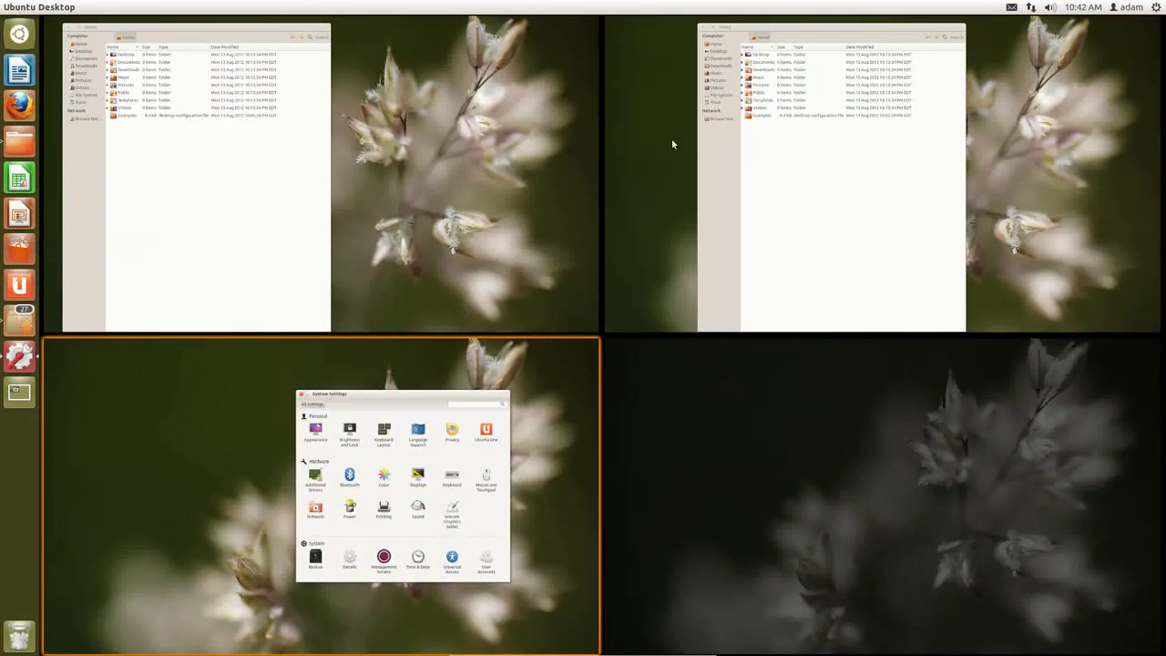
left_click(1025, 149)
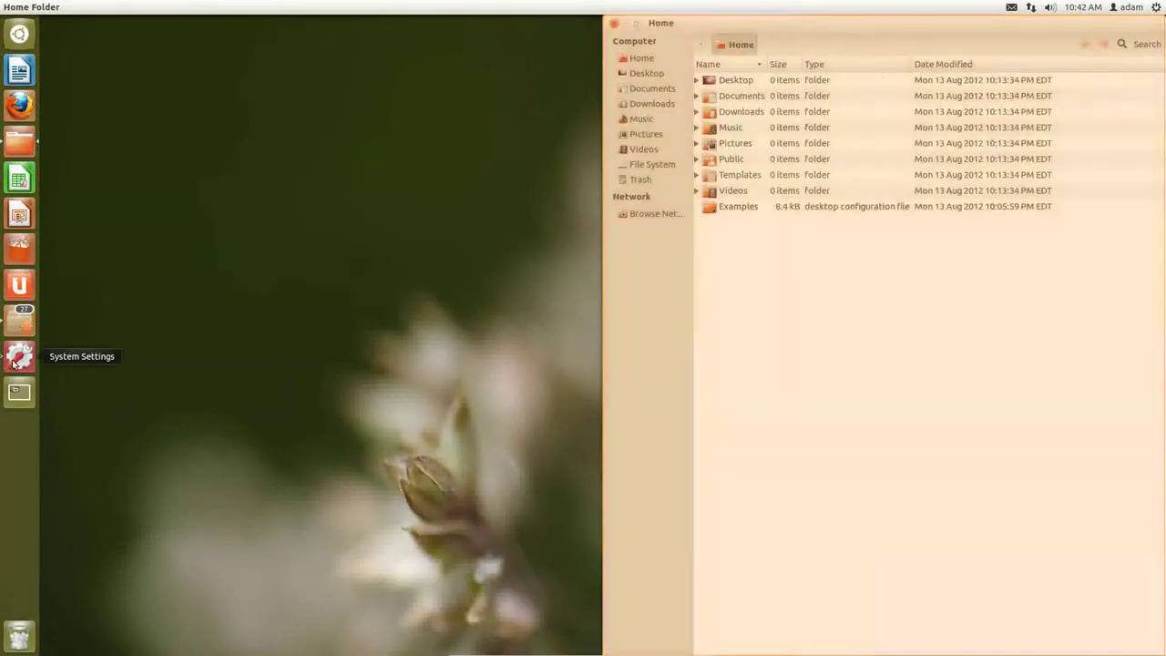
Open a second Home window, move it to the top-right workspace, and return to the top-left workspace
left_click(19, 356)
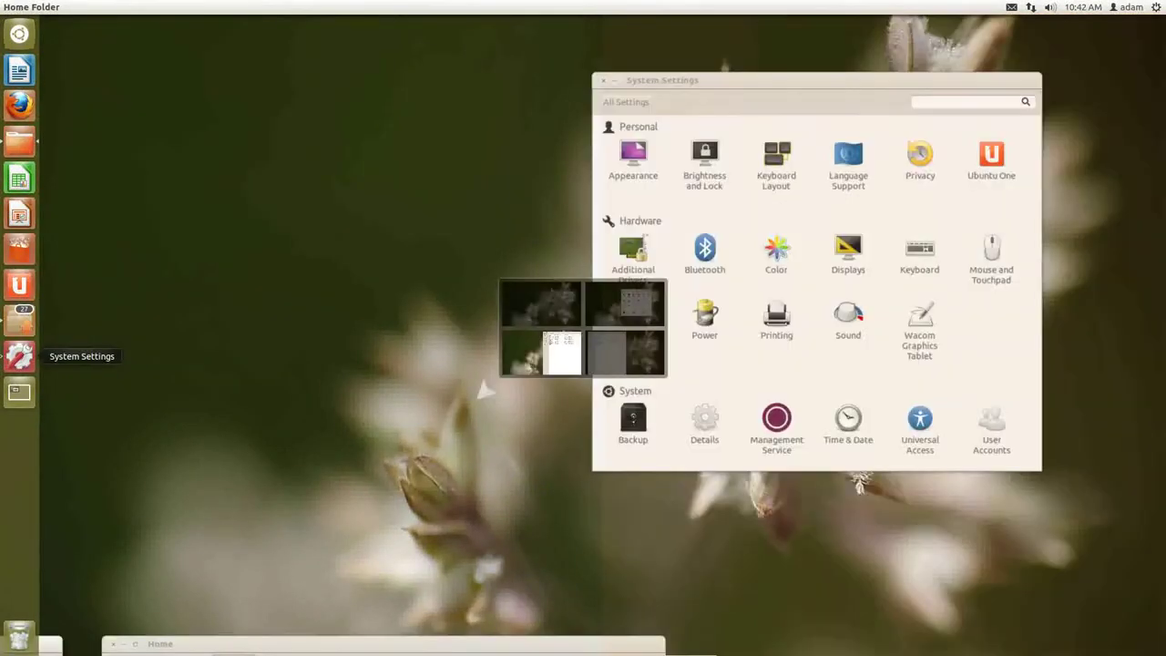
left_click(20, 143)
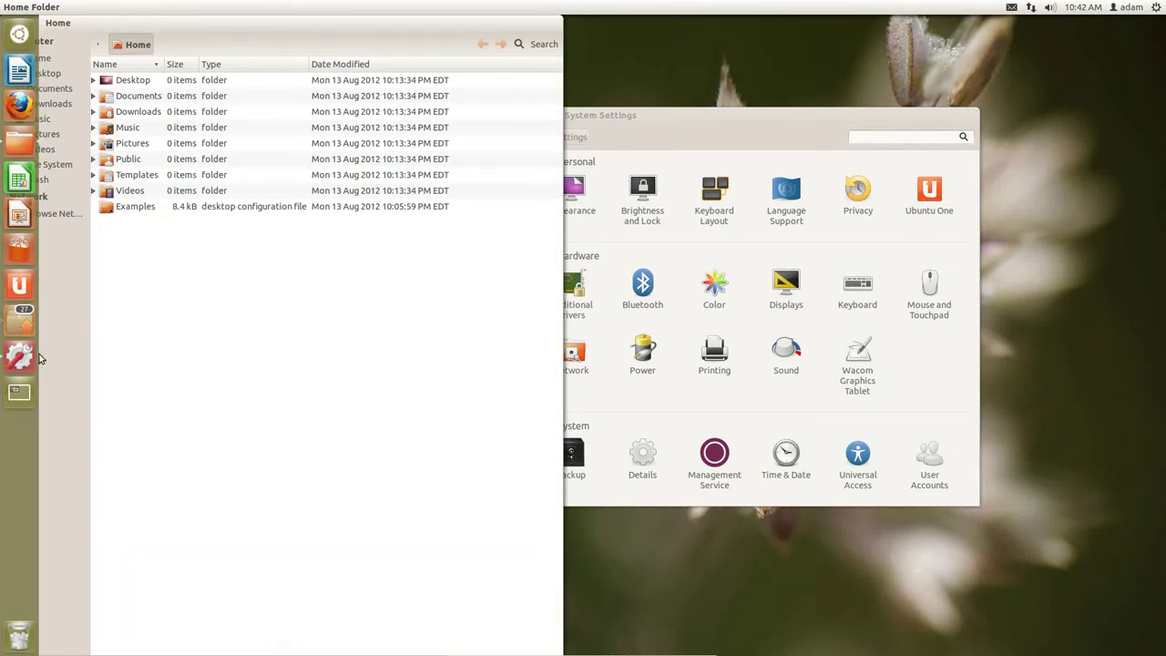
left_click(27, 386)
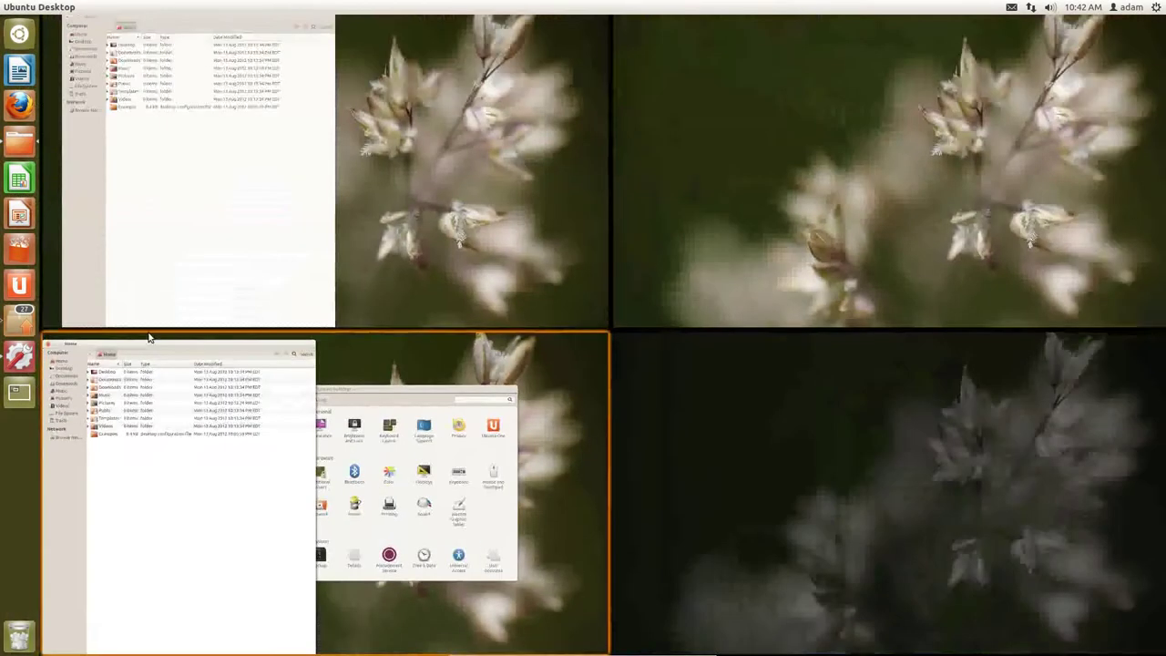
left_click_drag(177, 386, 838, 93)
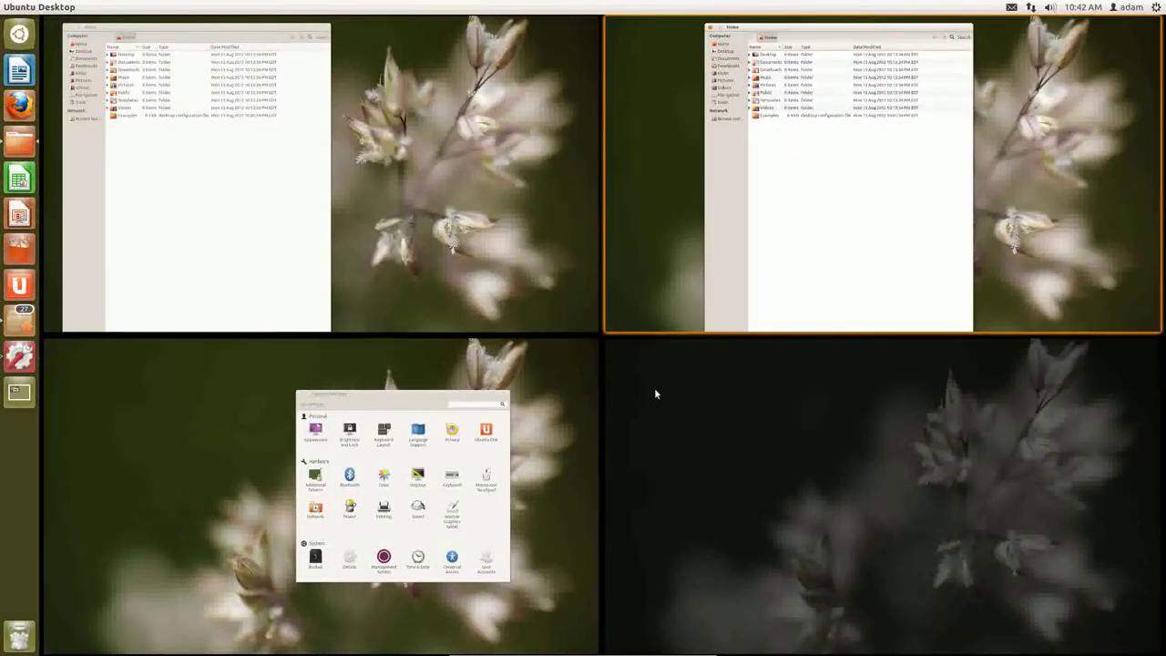
left_click(537, 326)
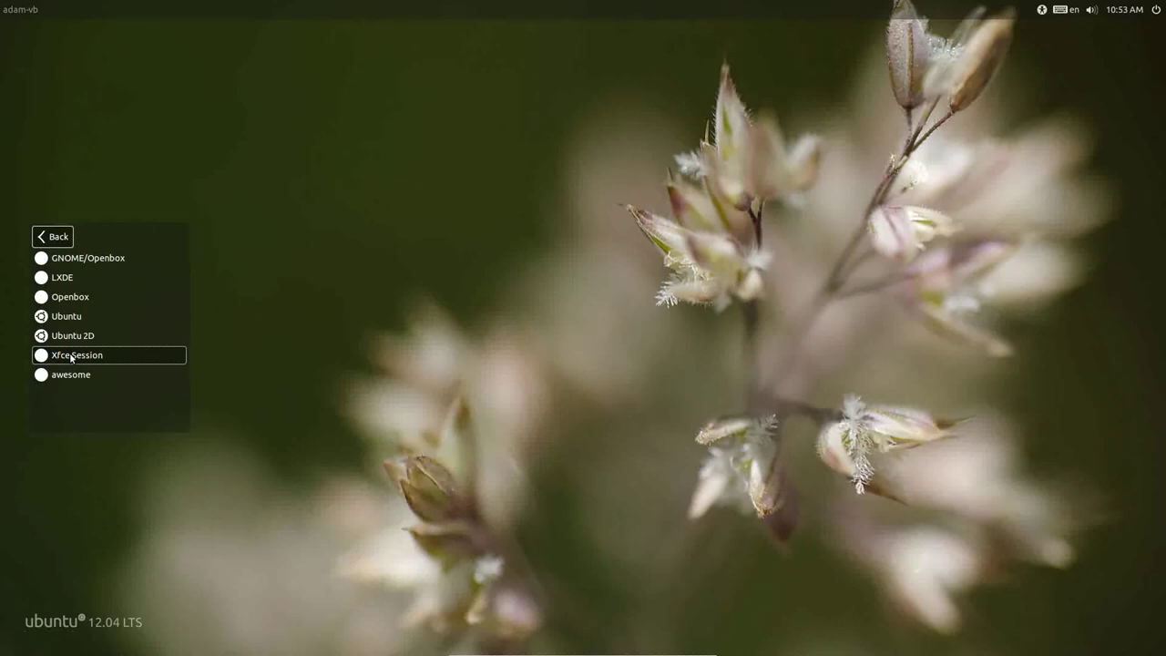
Log into the Xfce session with the account password and open Panel Preferences from the panel menu
left_click(70, 355)
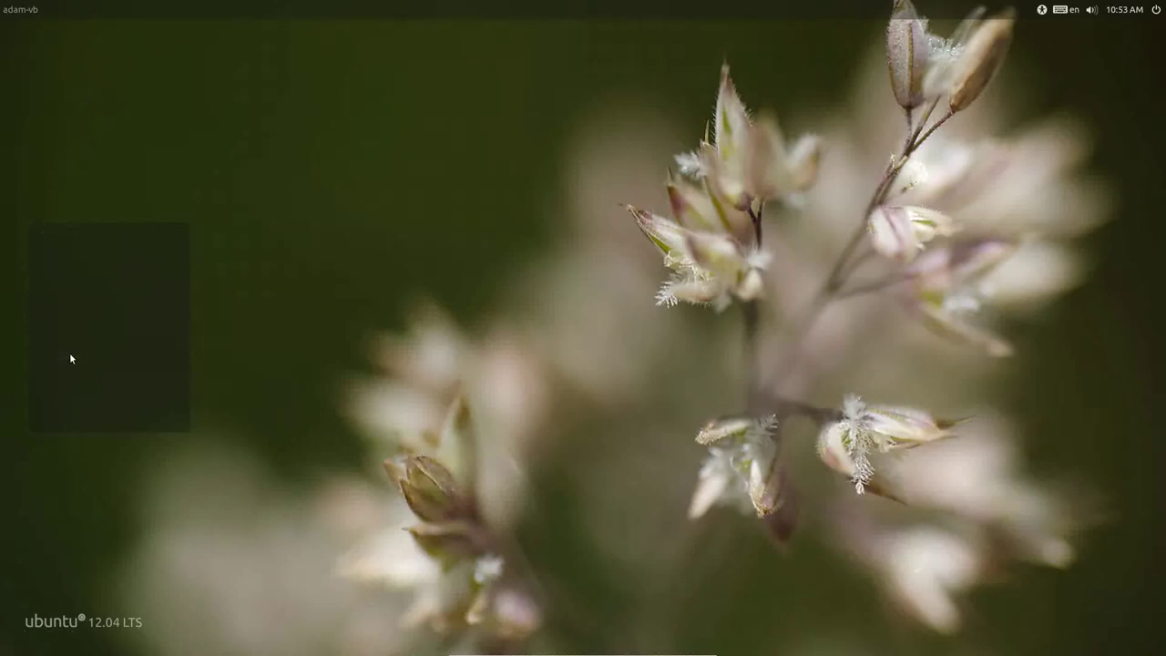
type("•••••••")
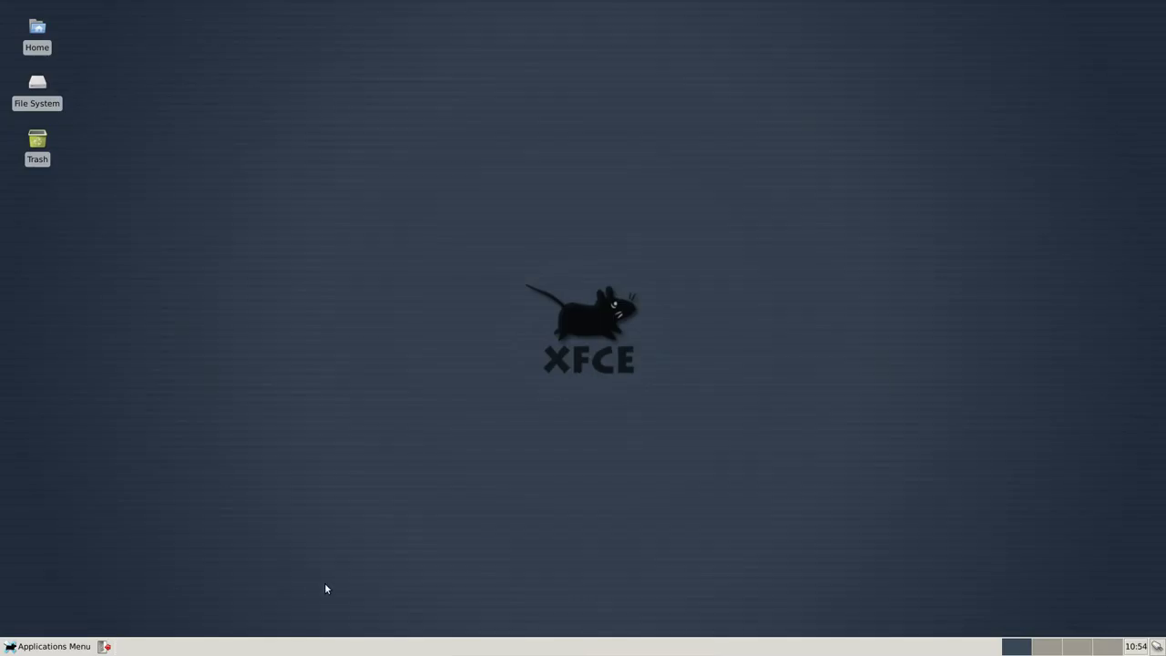
right_click(228, 649)
mouse_move(238, 647)
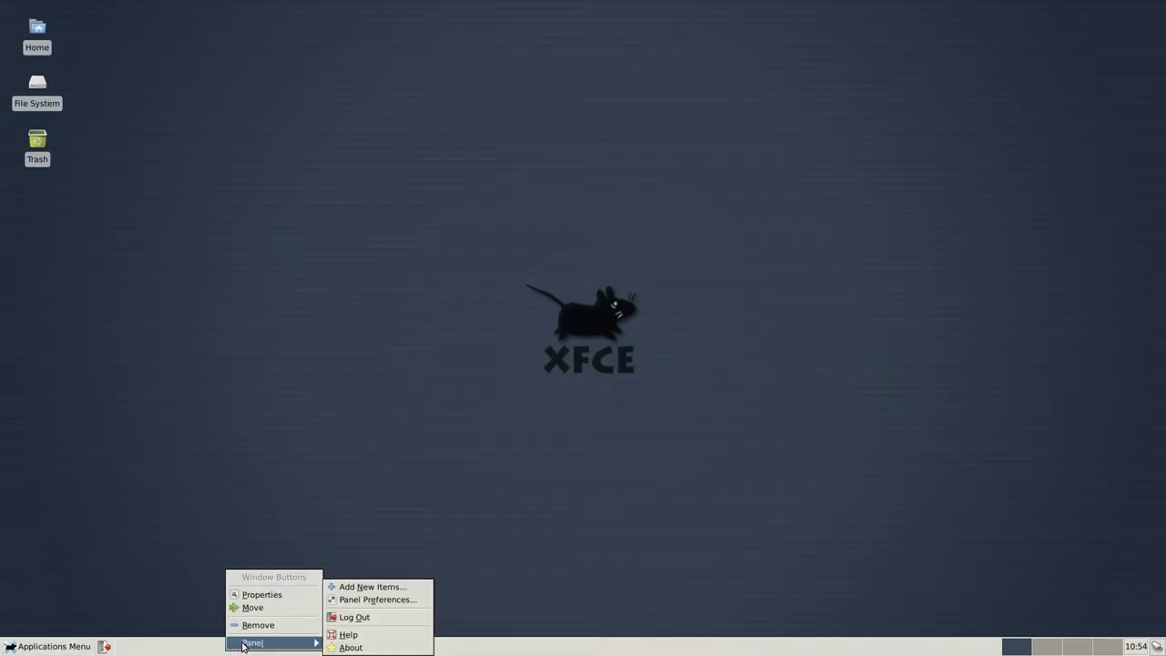
left_click(396, 601)
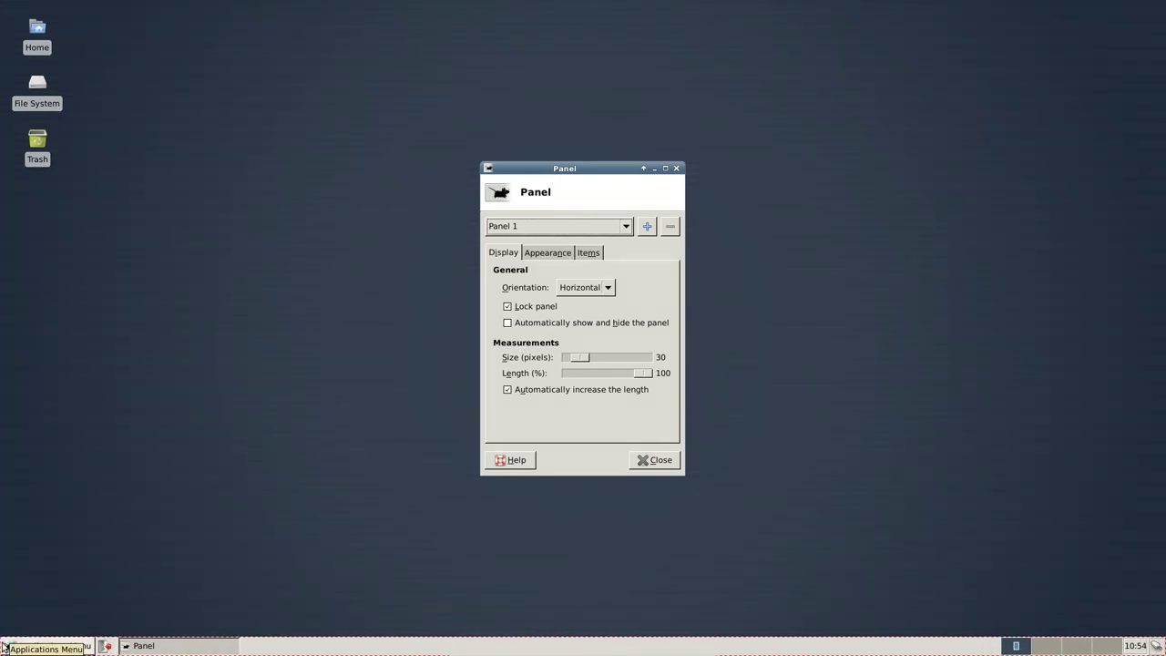
Unlock Panel 1, move it to the top of the screen, and view its Items list
key("alt+l")
left_click_drag(4, 647, 11, 9)
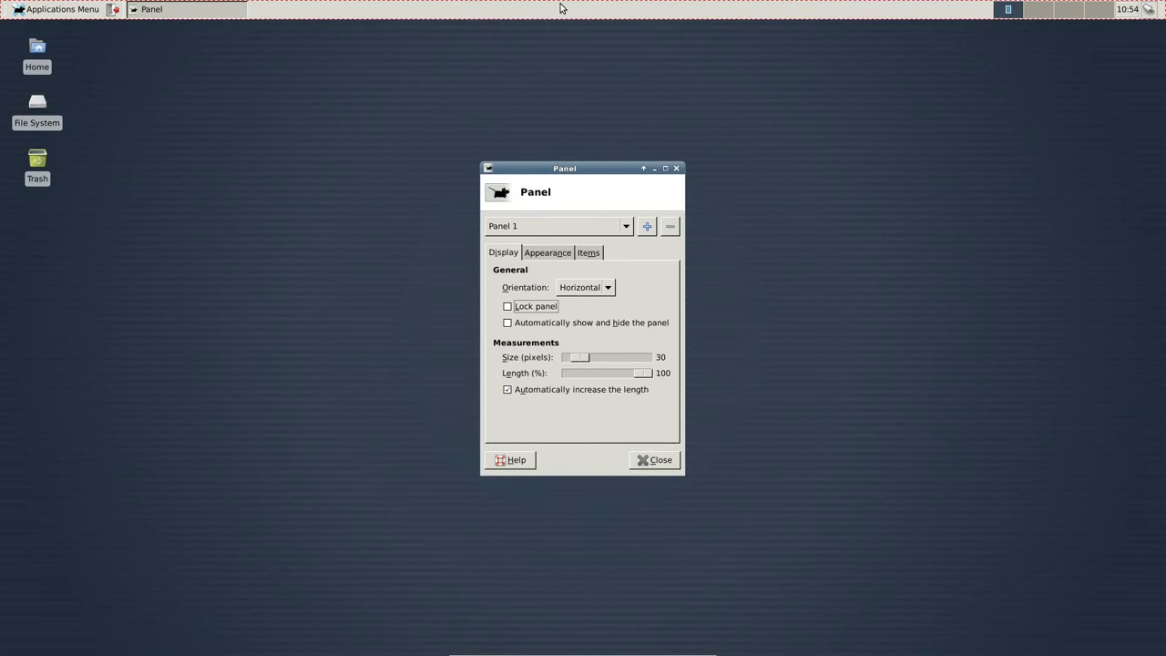
left_click(588, 253)
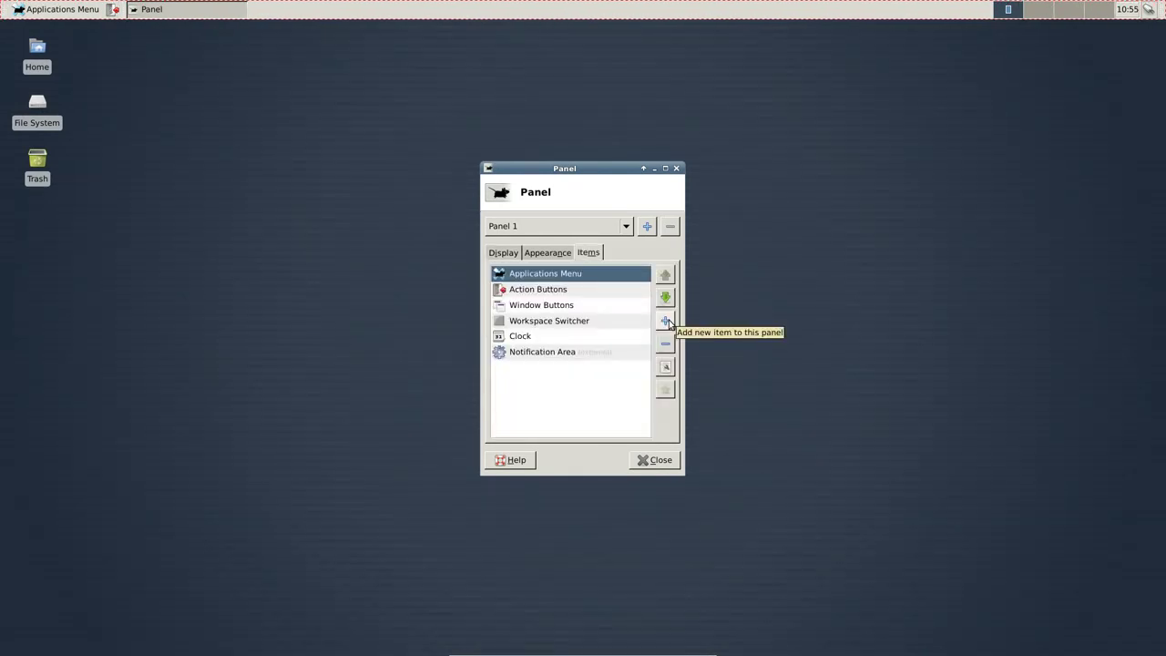
Select Action Buttons among the addable items, then open the Home folder beside the preferences
left_click(666, 321)
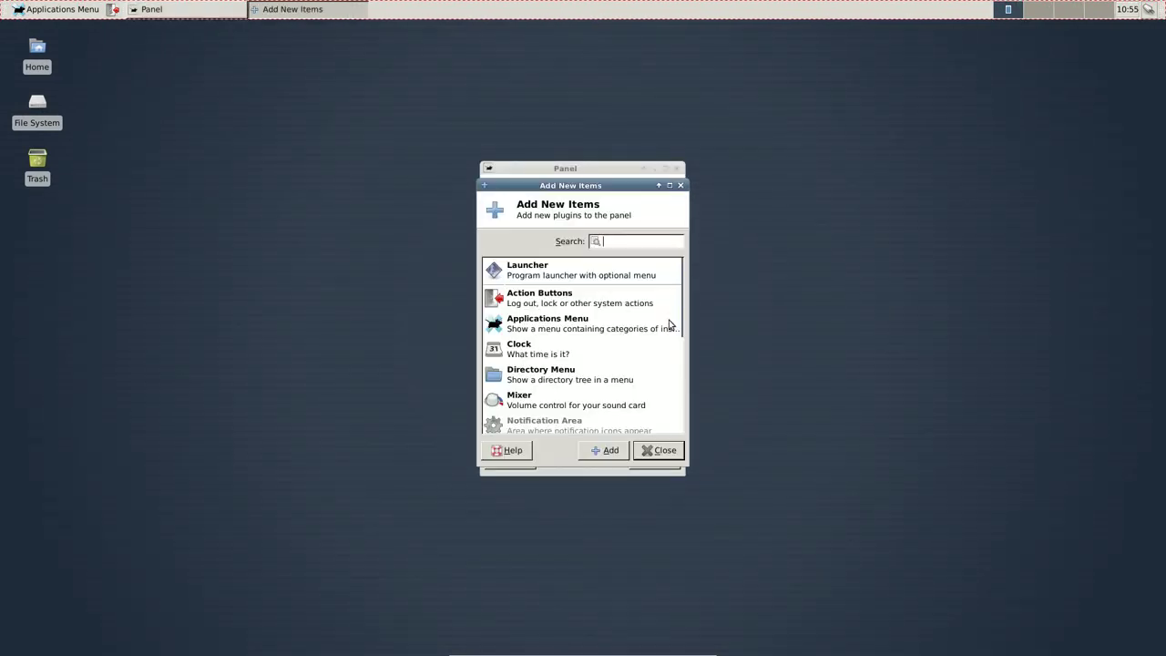
double_click(588, 324)
left_click(550, 292)
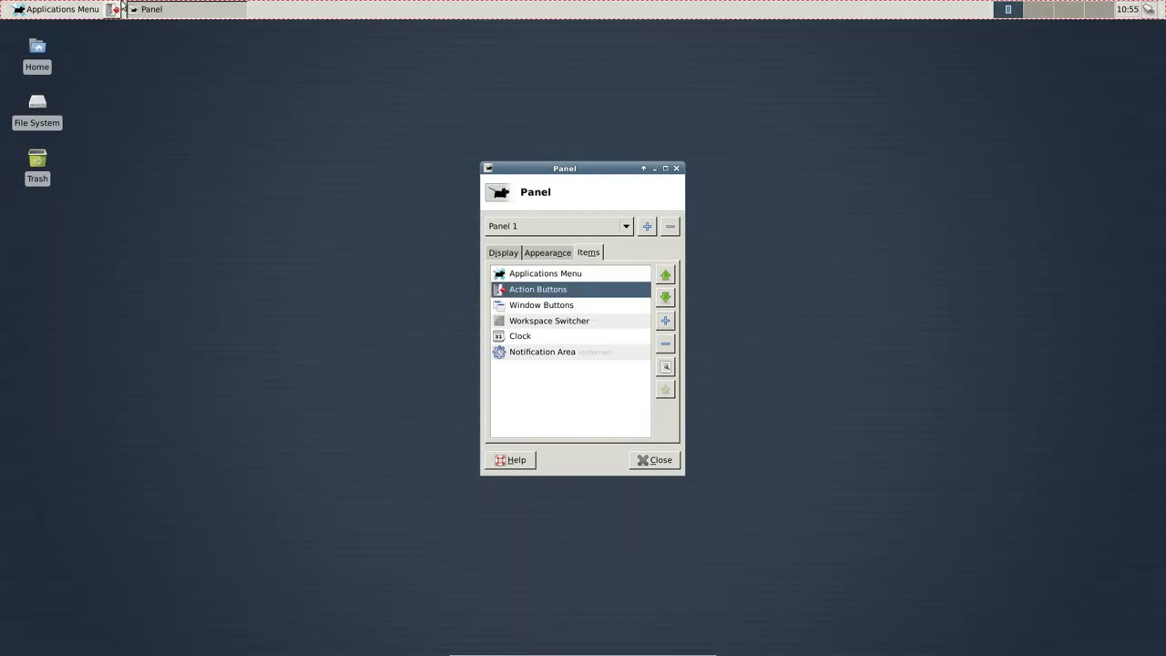
double_click(37, 51)
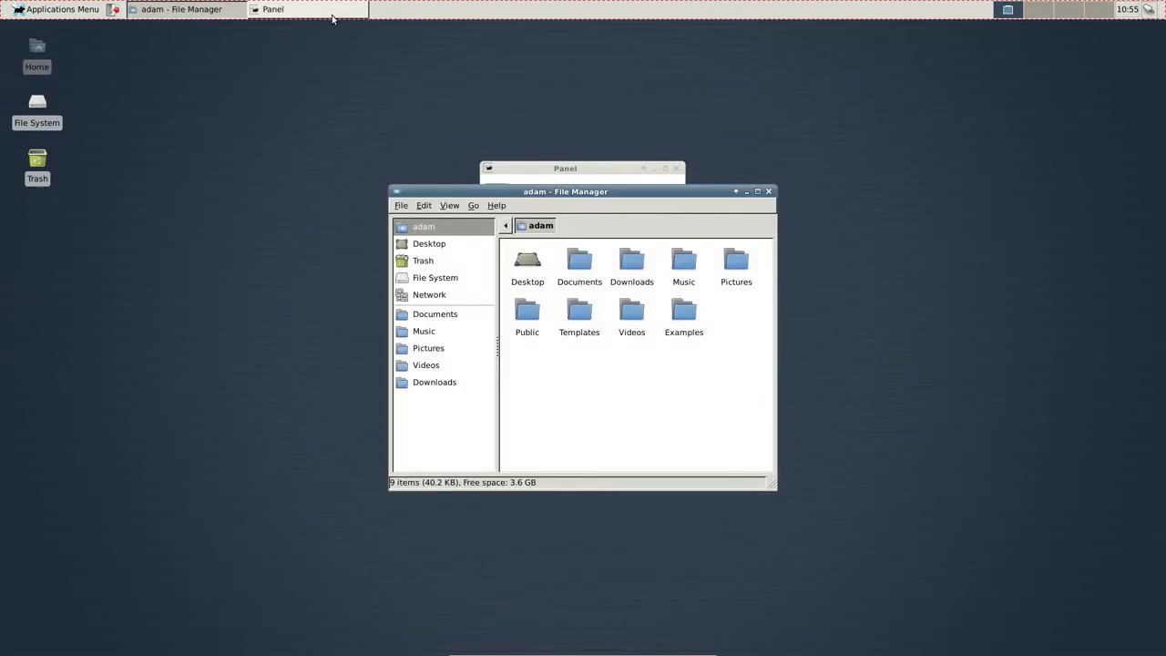
left_click_drag(550, 223, 251, 256)
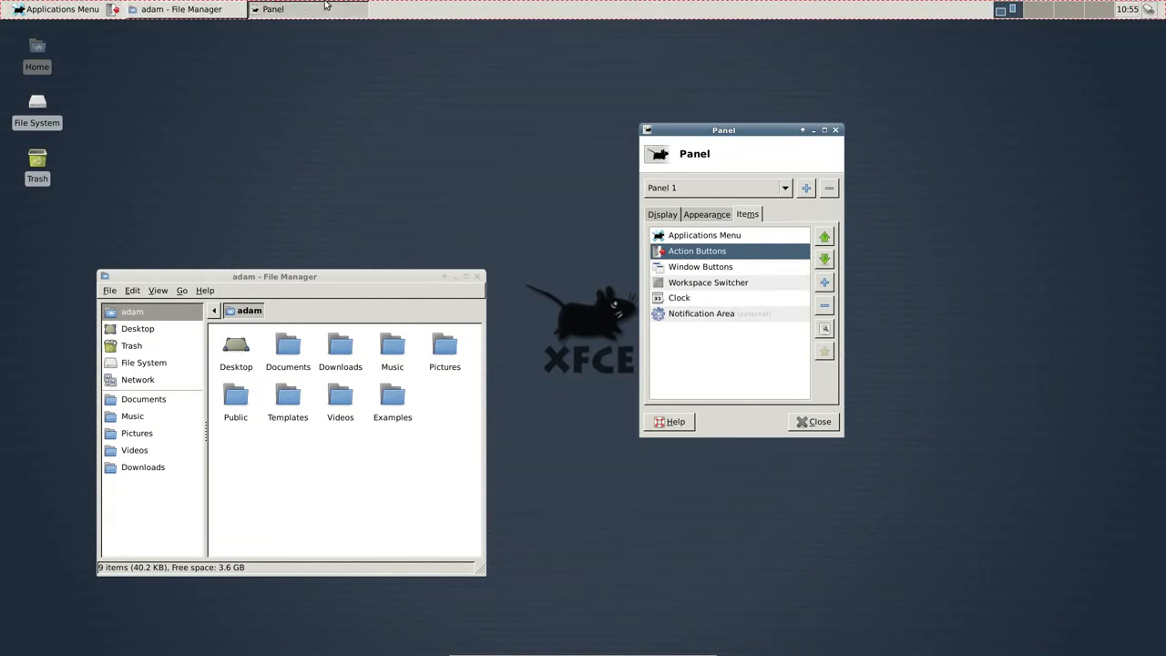
Set Window Buttons to show windows from all workspaces but not all monitors, then close its settings
left_click(718, 267)
double_click(719, 267)
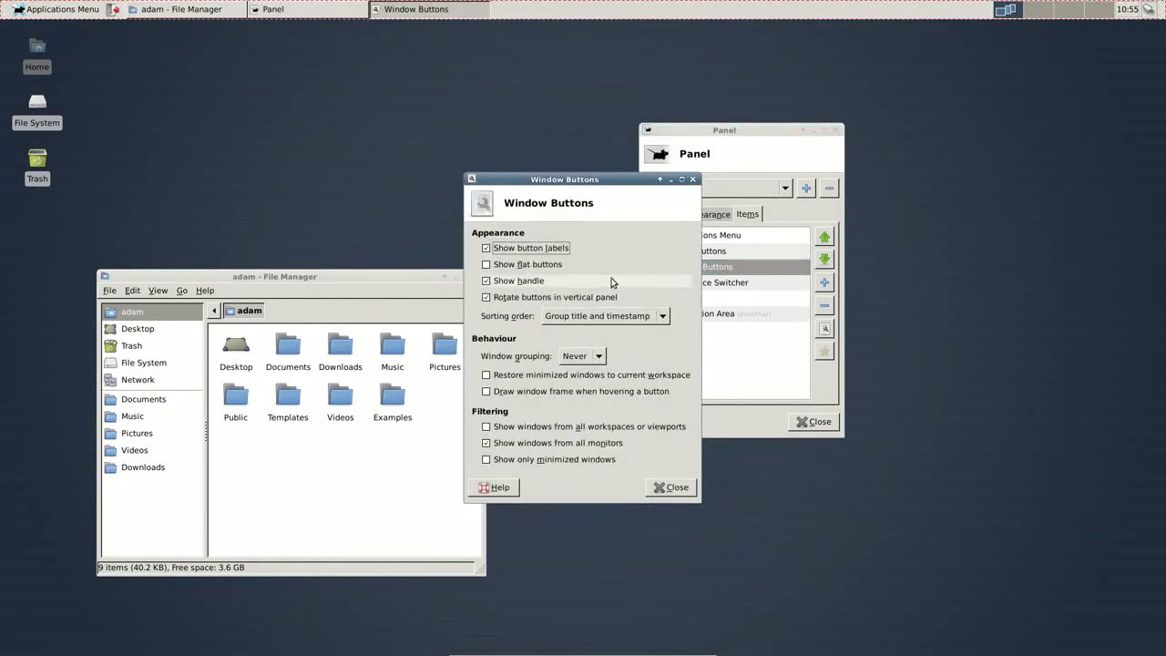
left_click(489, 428)
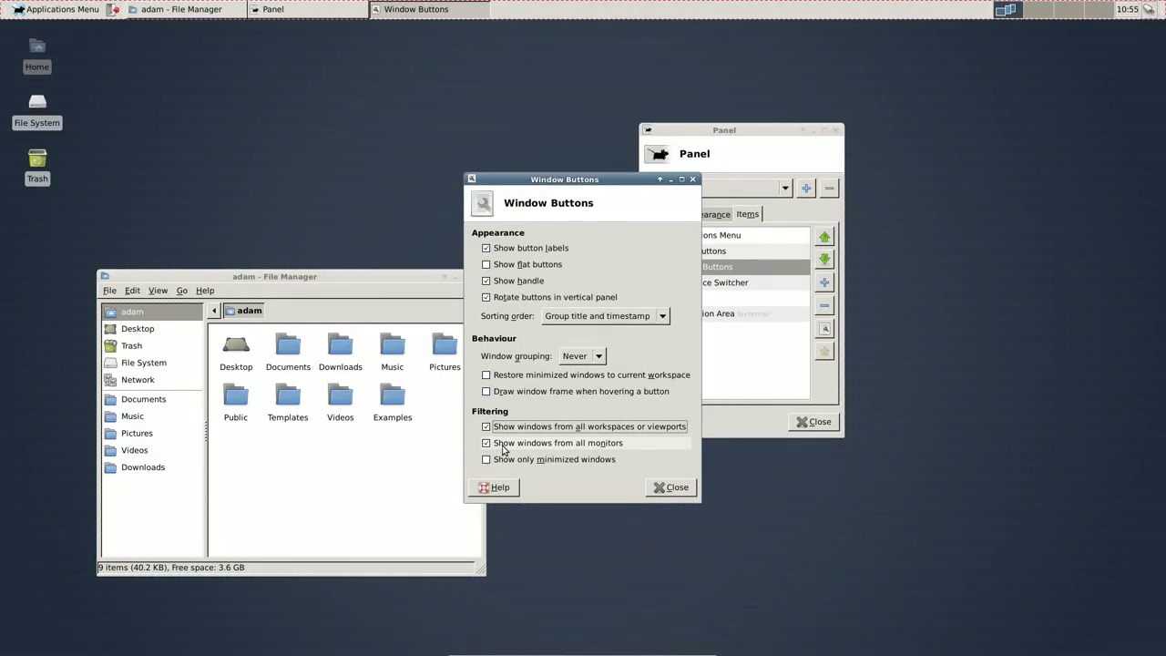
left_click(504, 448)
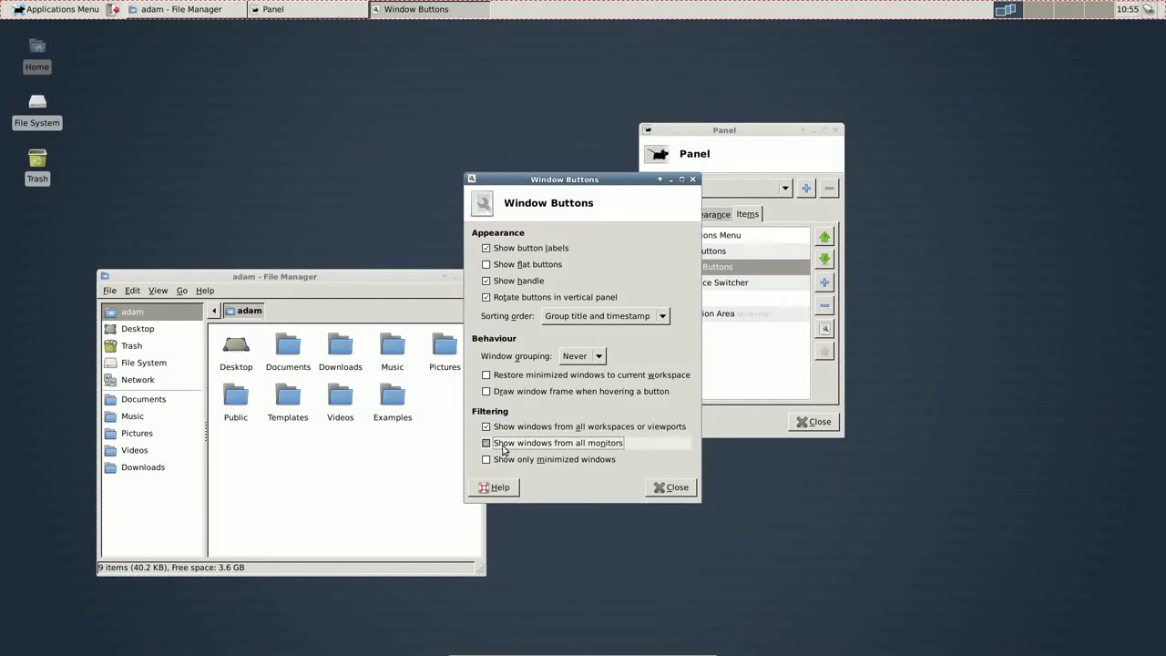
left_click(665, 488)
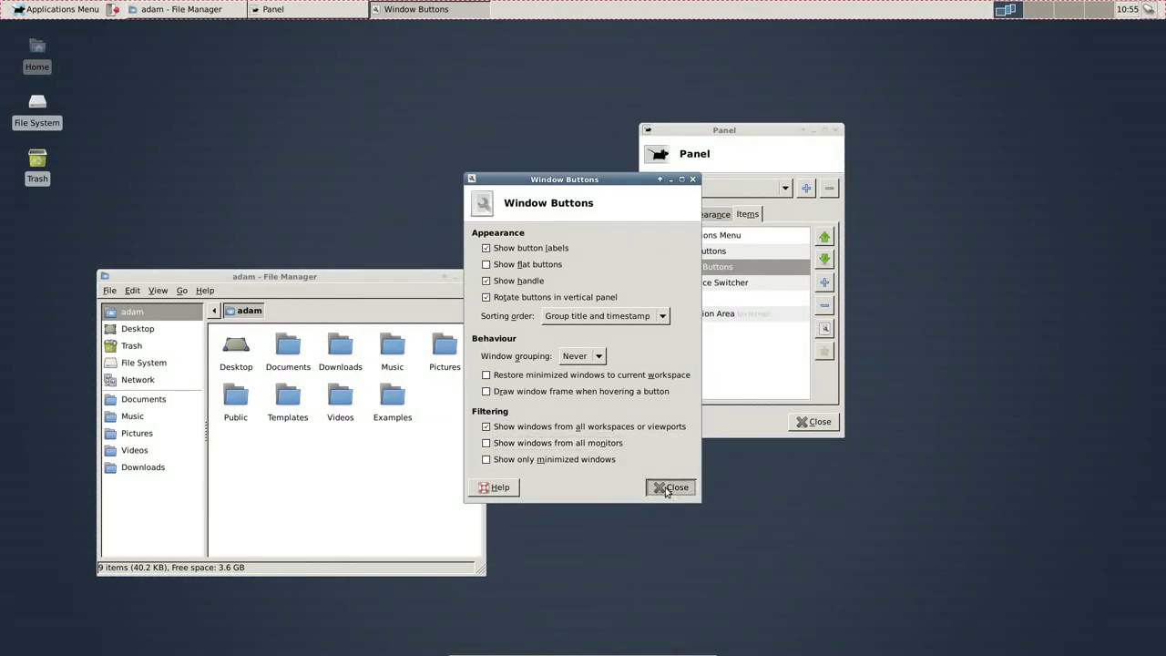
left_click_drag(272, 279, 305, 221)
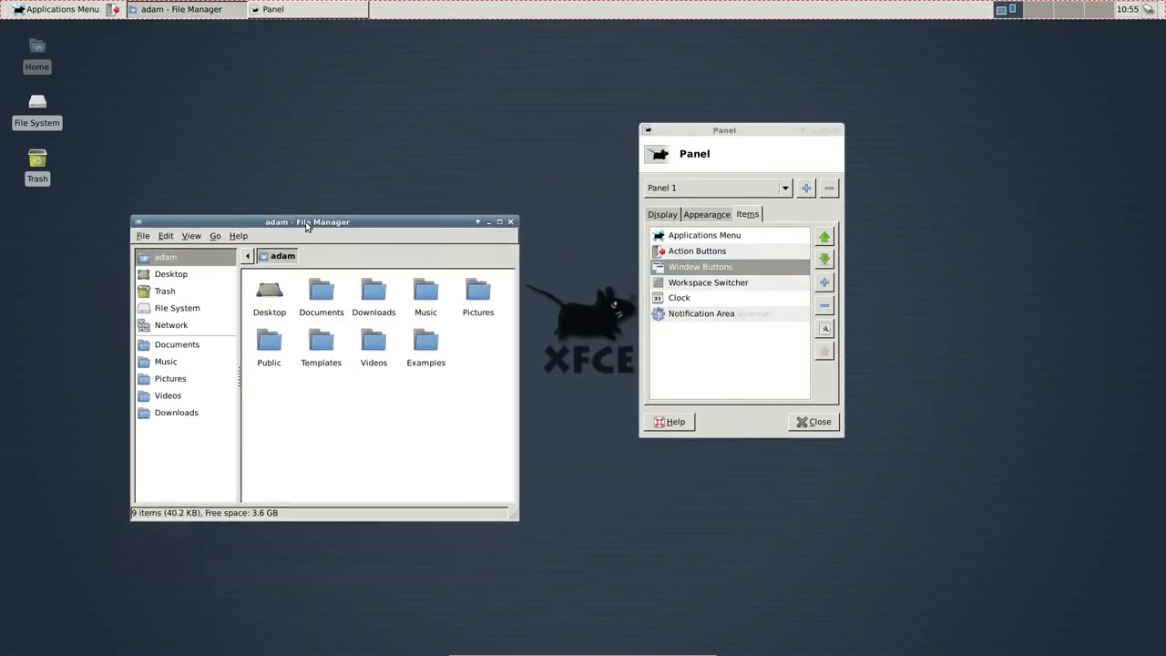
Launch the web browser from the applications menu on an empty workspace
left_click(1039, 13)
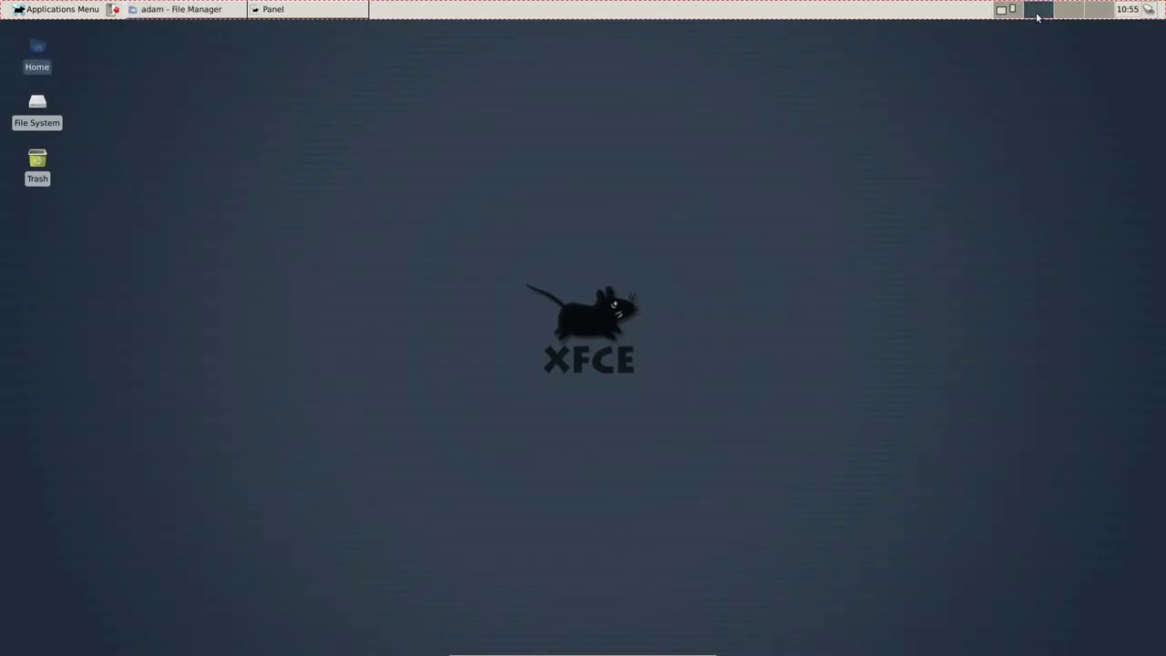
left_click(42, 5)
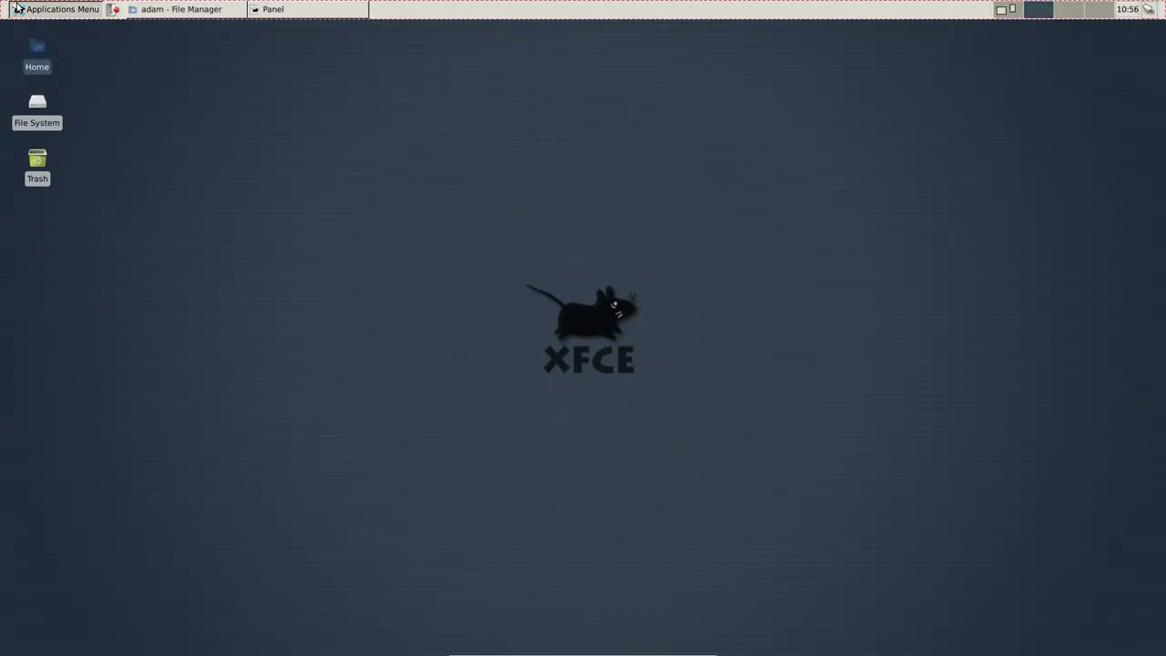
left_click(50, 83)
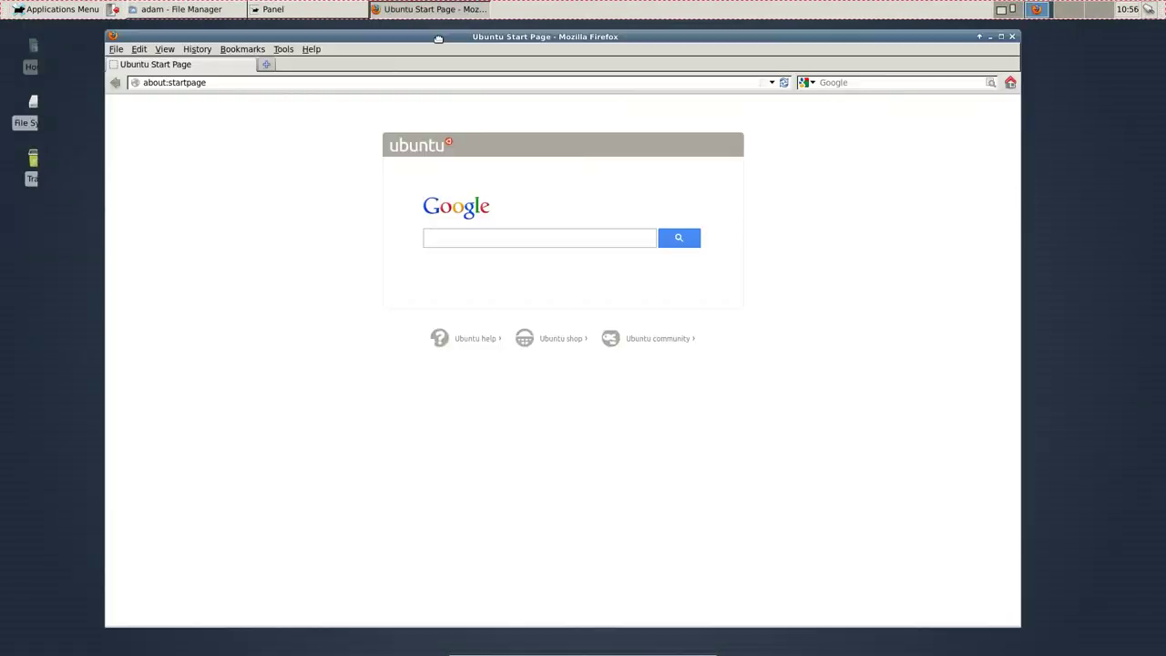
Flip between Panel settings, Firefox and the other workspaces, ending on the file manager workspace
left_click(318, 8)
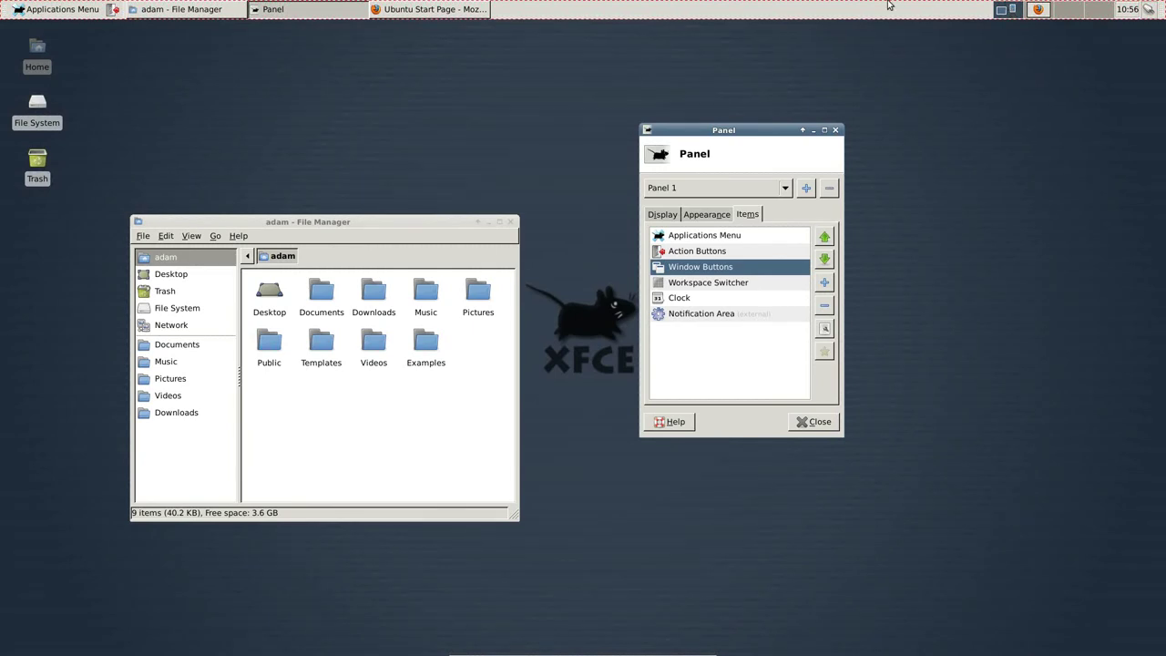
left_click(1038, 9)
left_click(1076, 9)
left_click(1035, 9)
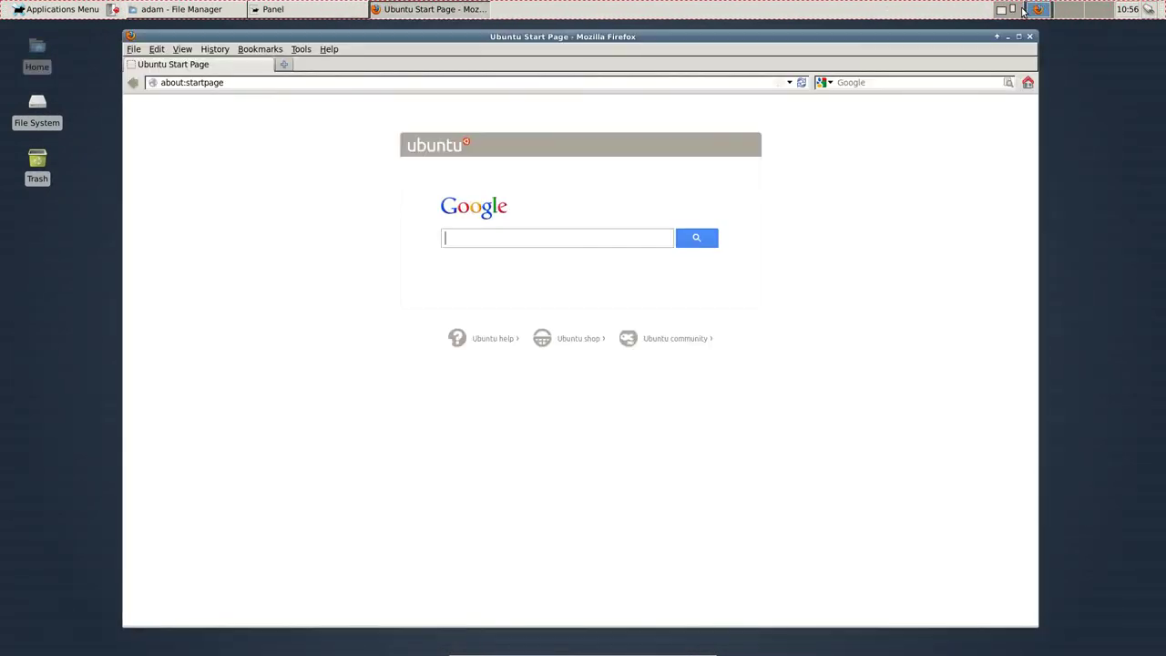
left_click(1006, 9)
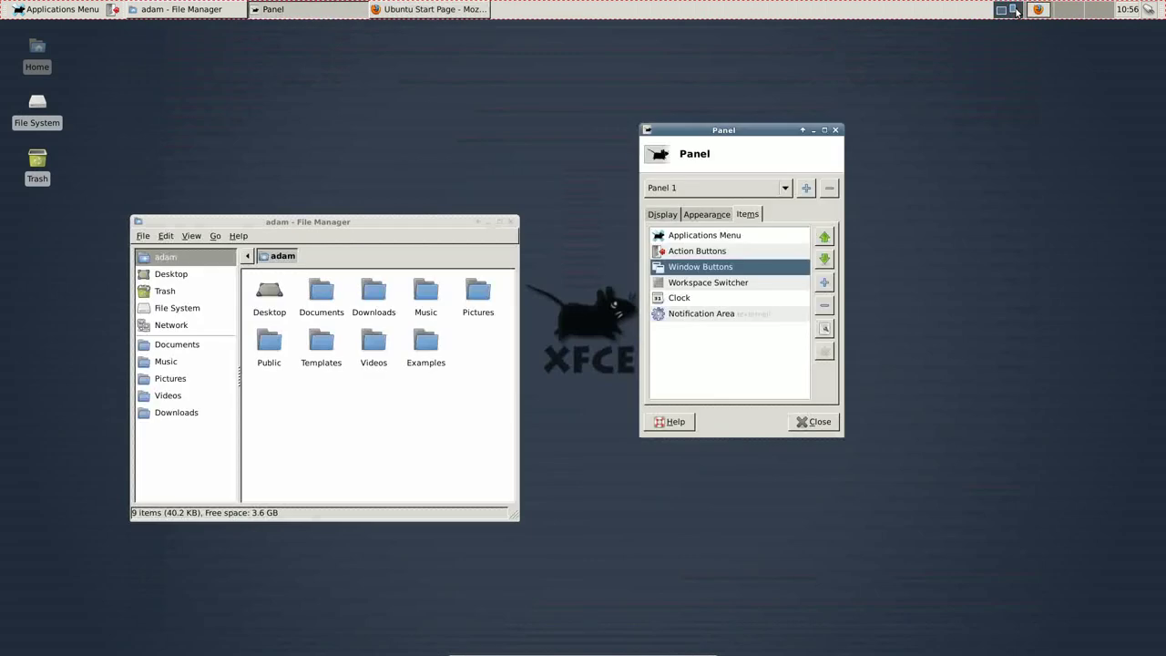
Restore and minimize Firefox from its panel button, then bring up the applications menu
left_click(449, 10)
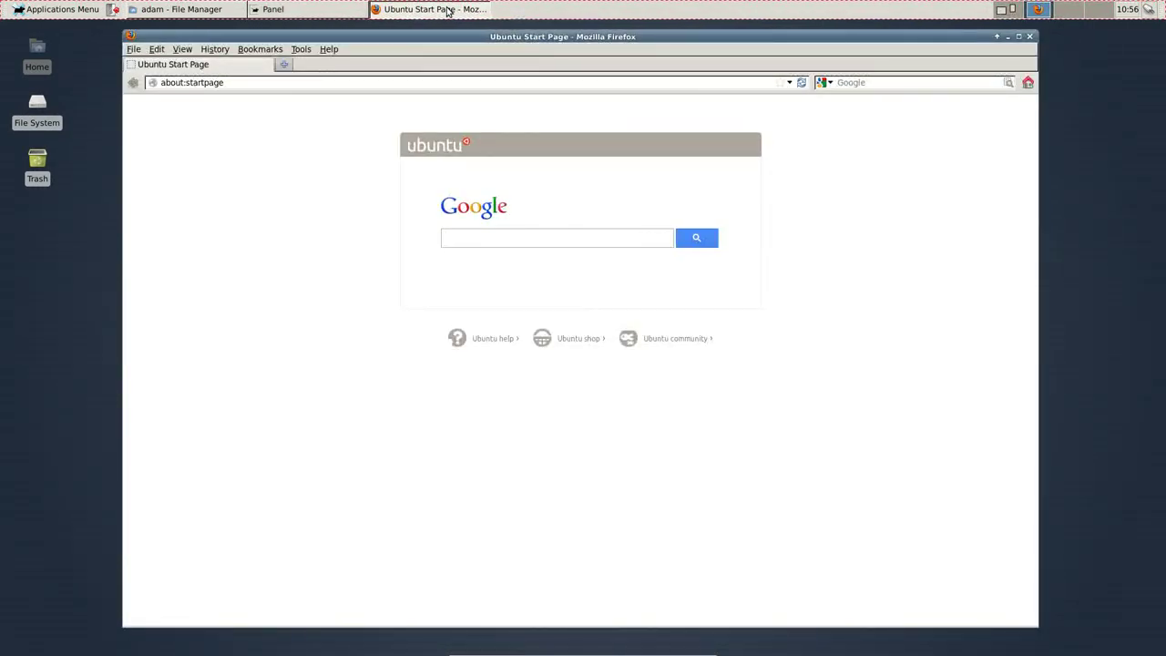
left_click(447, 11)
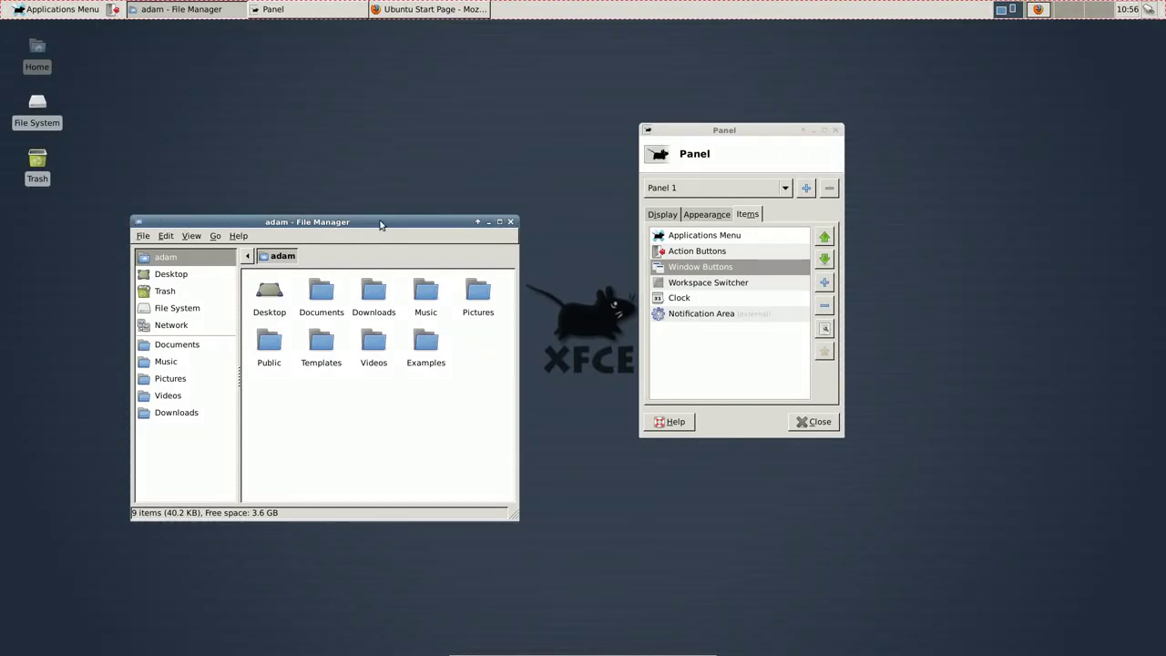
left_click(15, 8)
Close the menu and Panel preferences, then open Window Manager settings from the Settings Manager
mouse_move(41, 156)
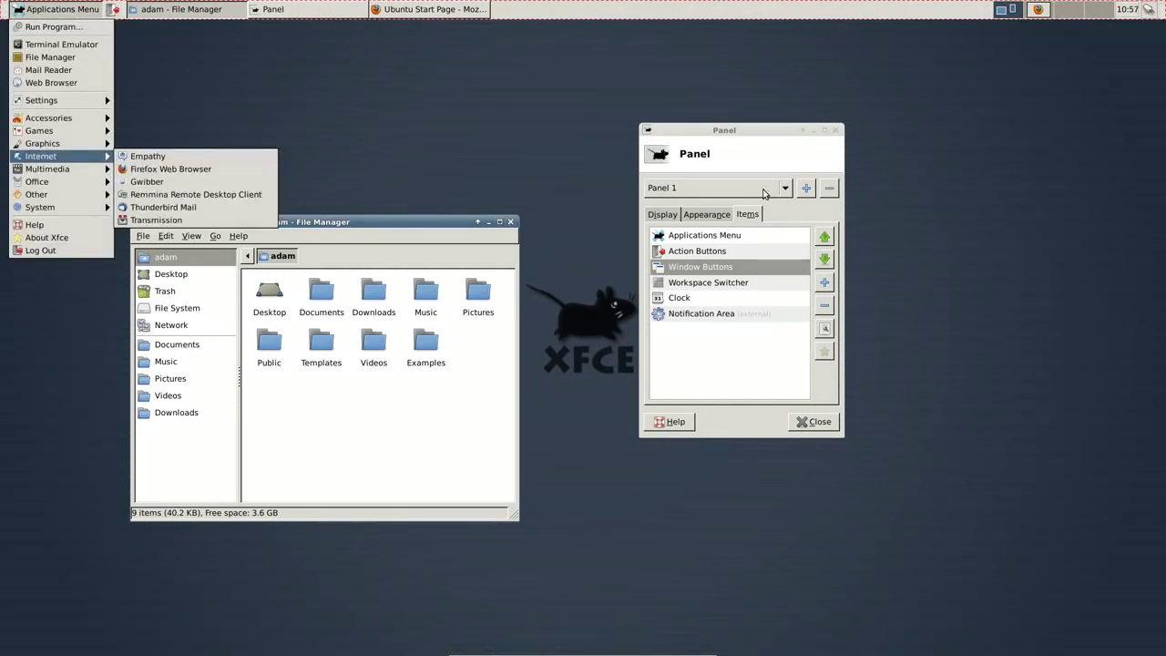
left_click(813, 421)
left_click(814, 421)
left_click(54, 9)
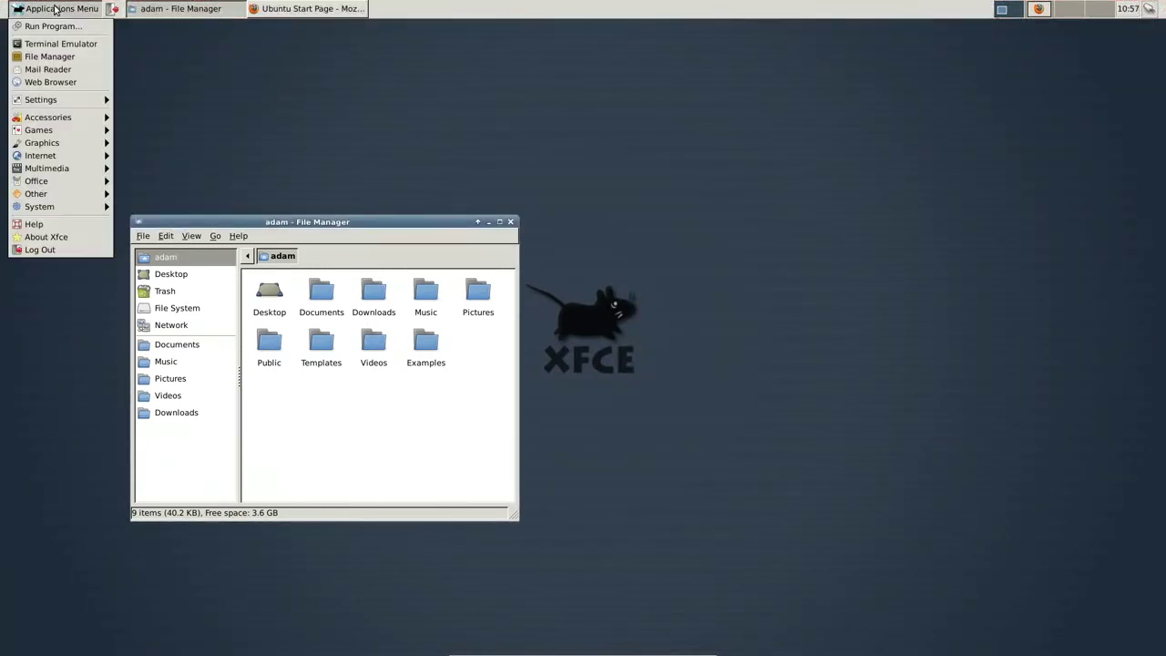
mouse_move(69, 100)
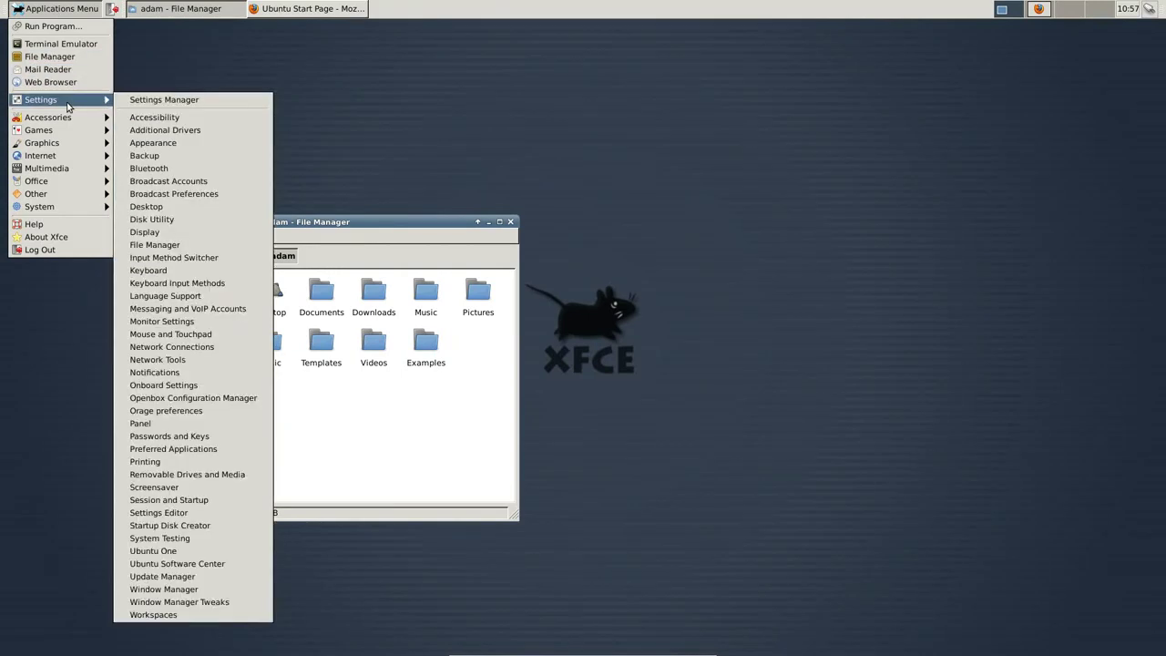
left_click(206, 102)
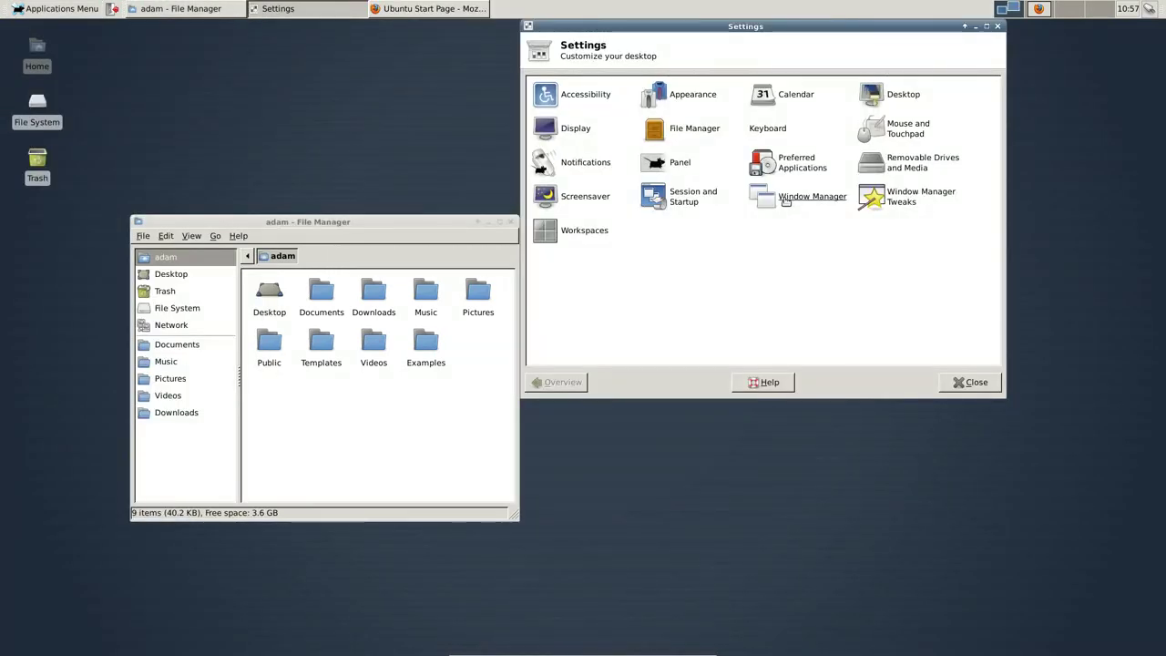
left_click(785, 198)
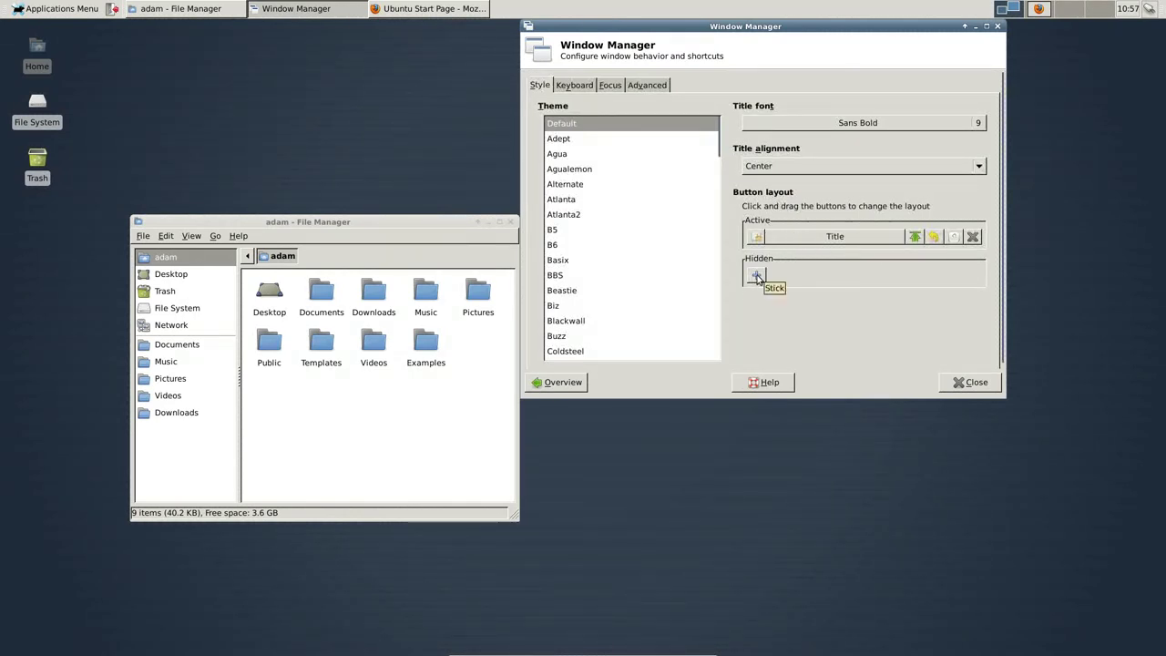
Put Close first in the title-bar button layout, hide Maximize, then return to the settings overview
left_click_drag(972, 236, 791, 267)
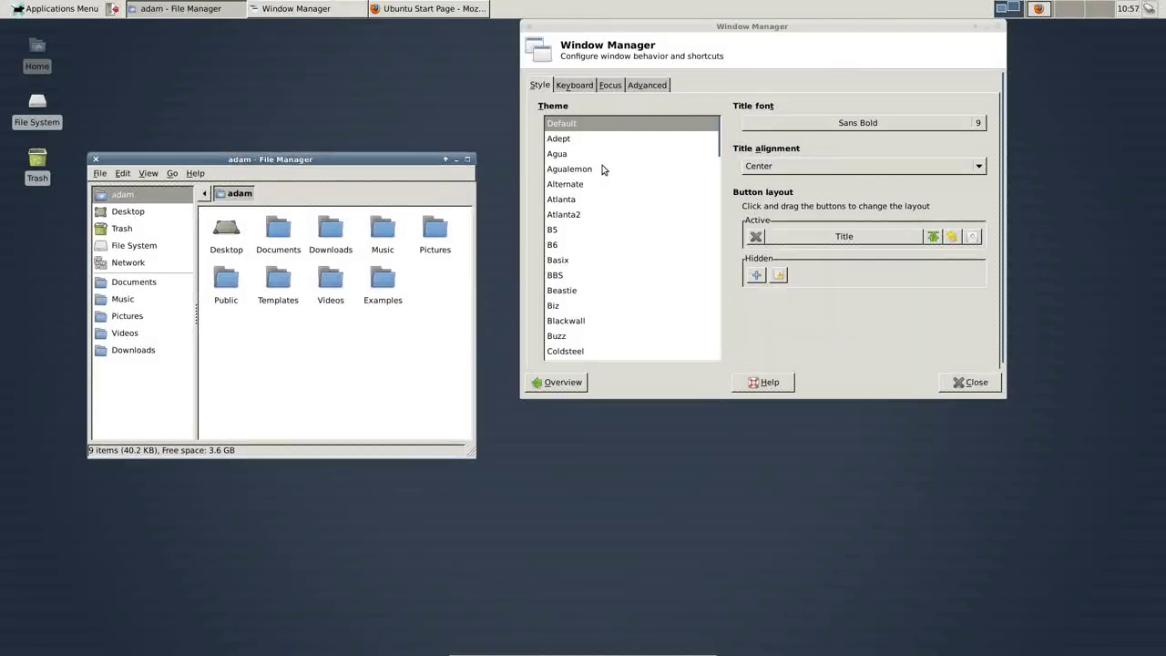
left_click_drag(933, 236, 800, 274)
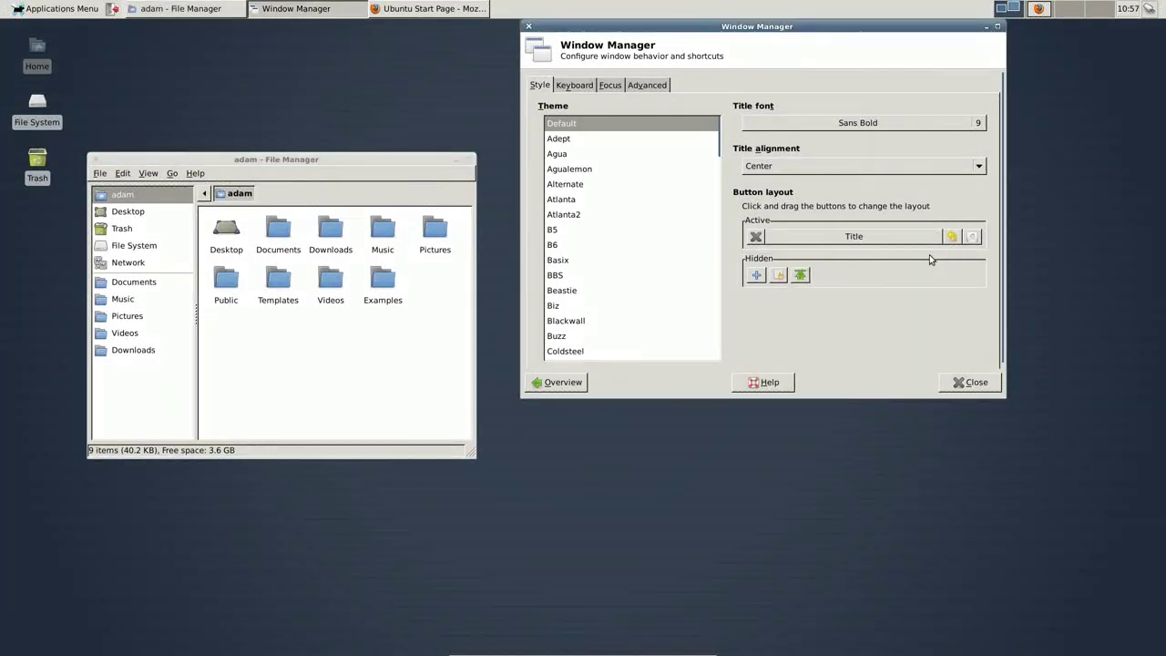
left_click_drag(952, 236, 772, 238)
left_click_drag(974, 238, 808, 239)
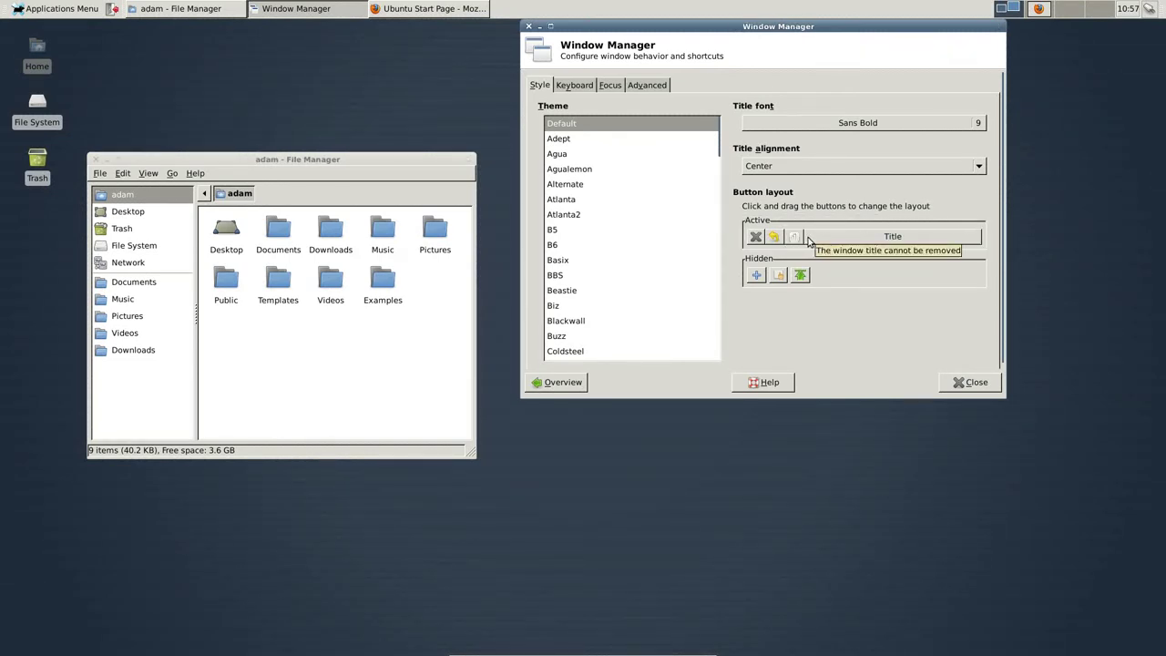
left_click(202, 159)
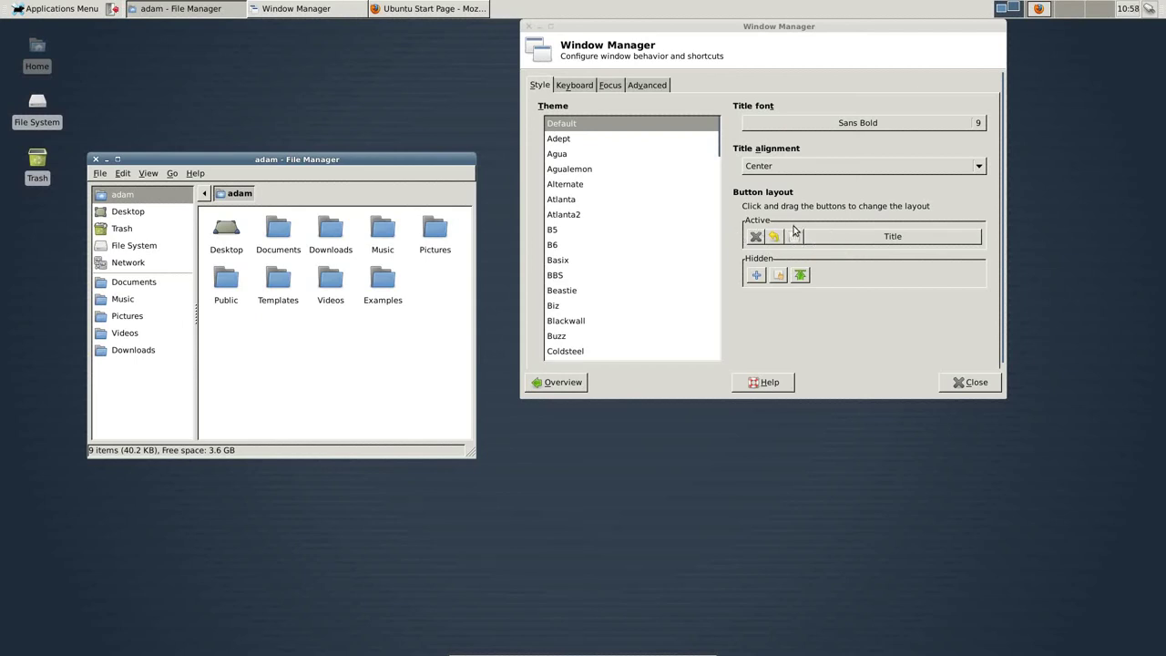
key("alt+o")
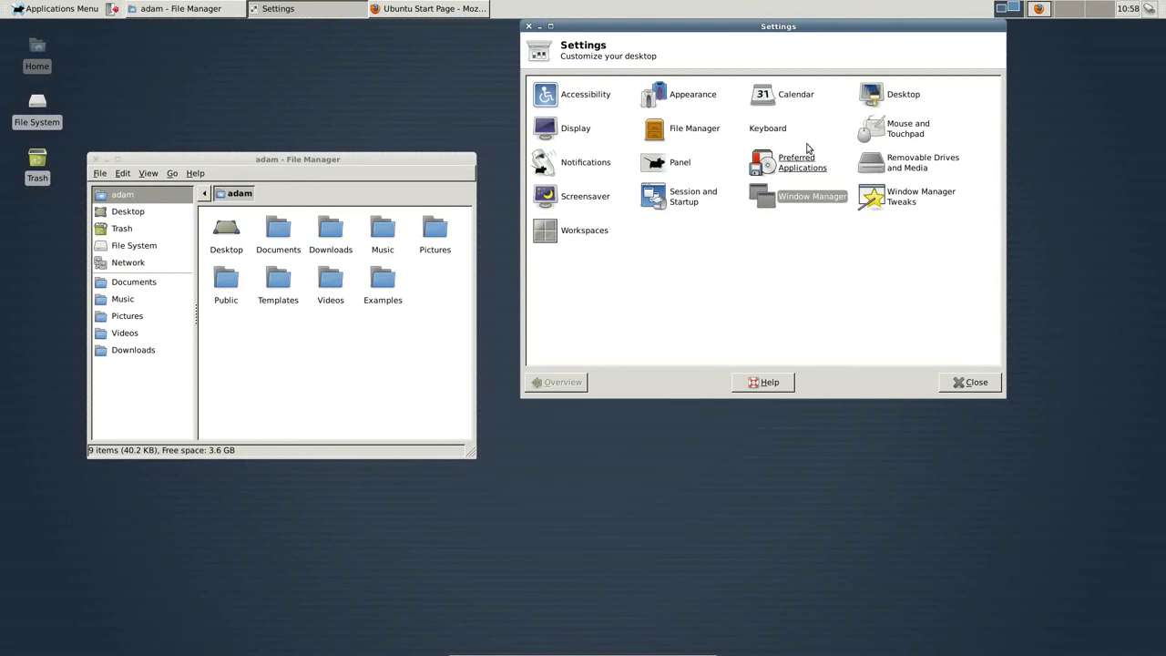
Add a keyboard application shortcut running 'firefox' on Super+i and test it
left_click(768, 130)
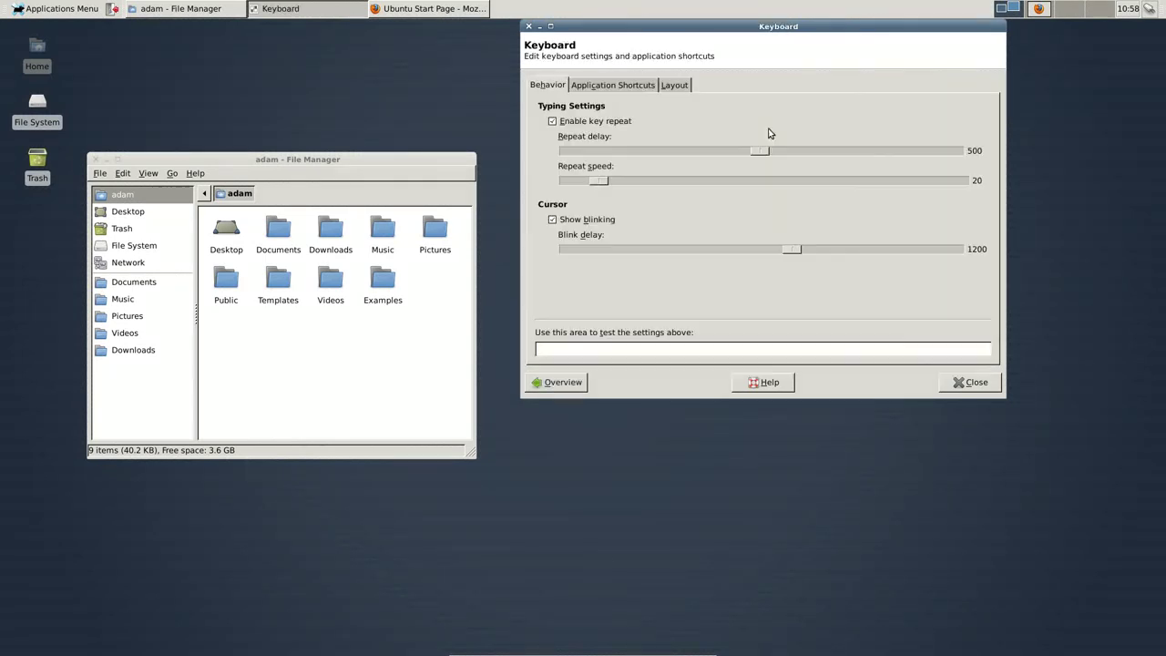
left_click(615, 86)
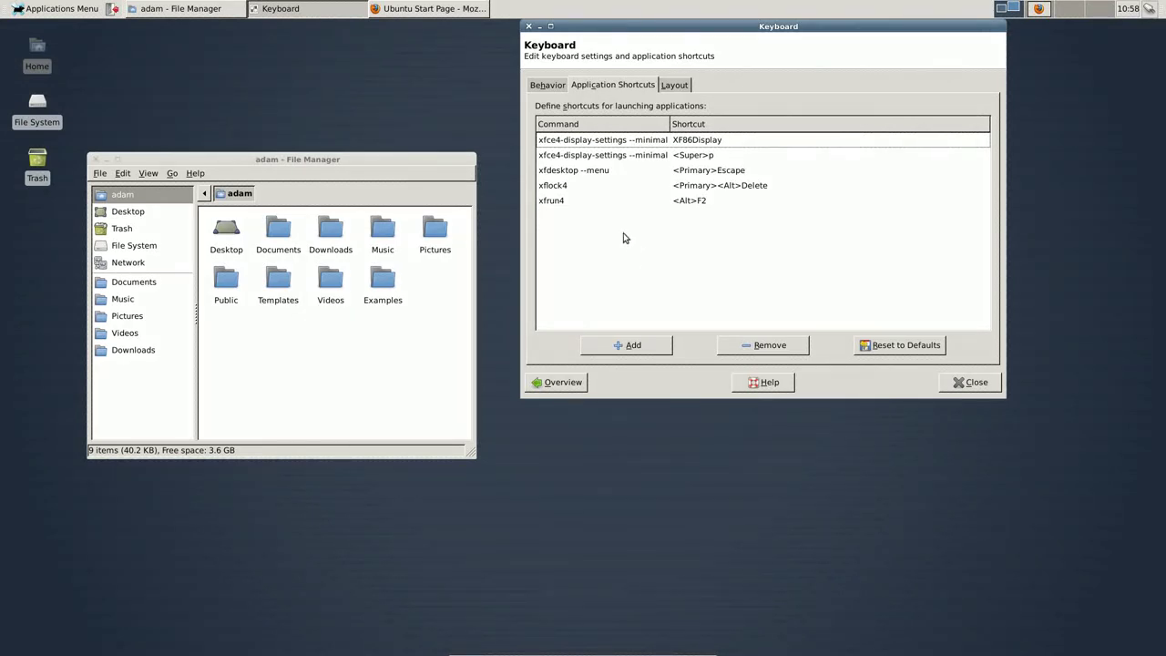
left_click(633, 346)
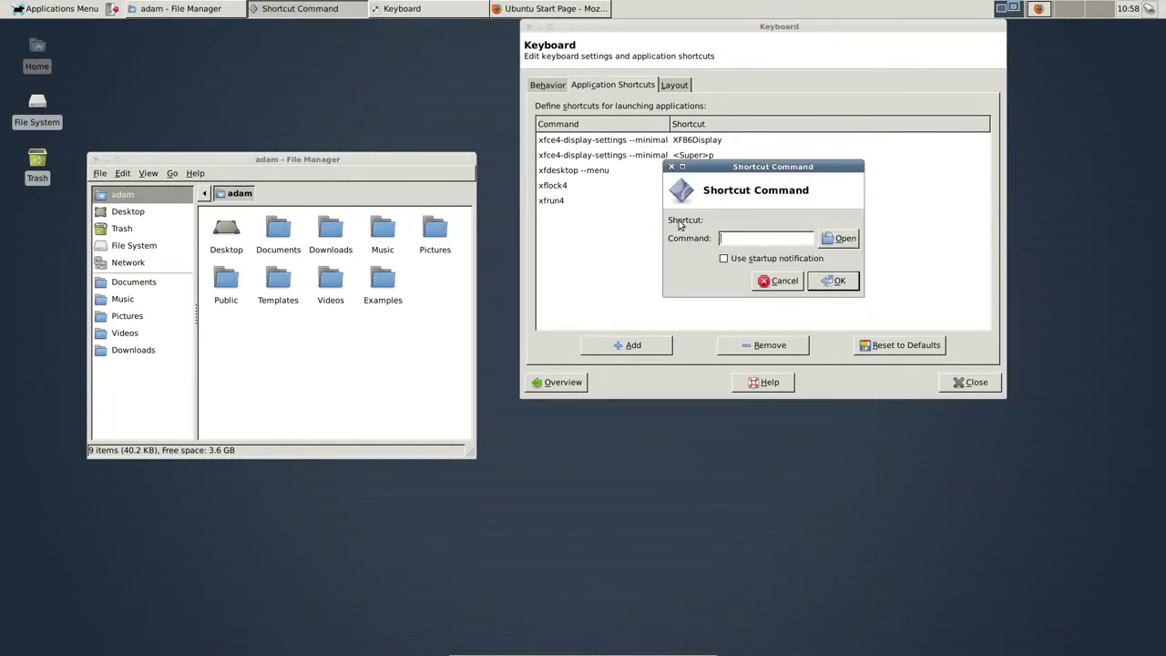
type("firefox")
left_click(836, 281)
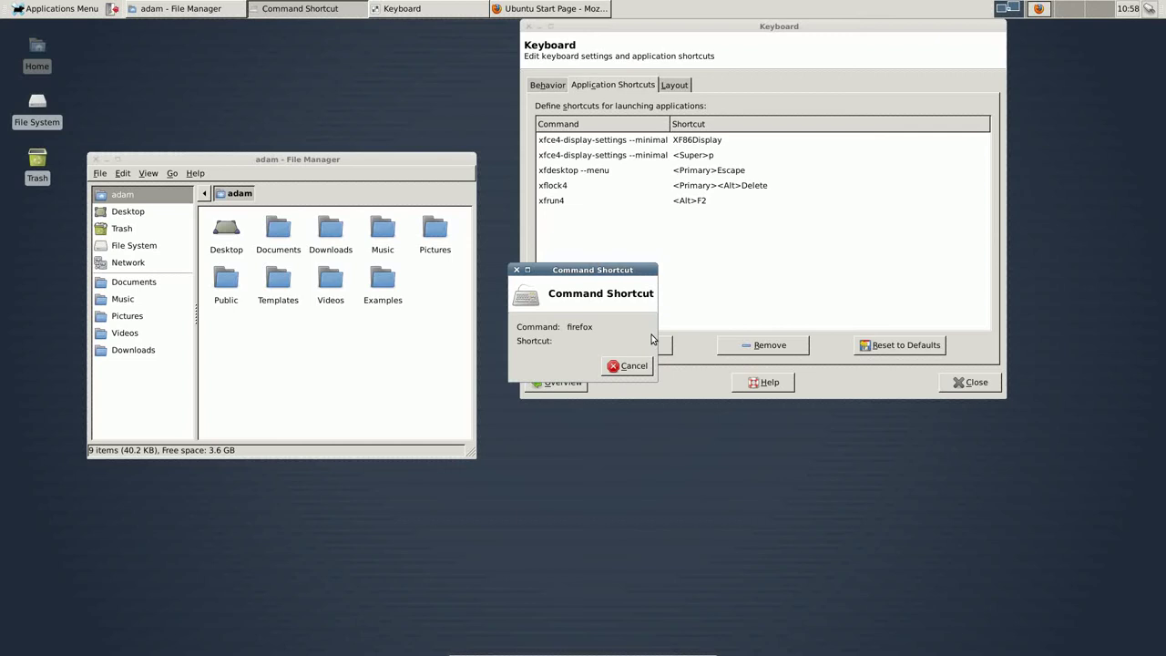
key("super+i")
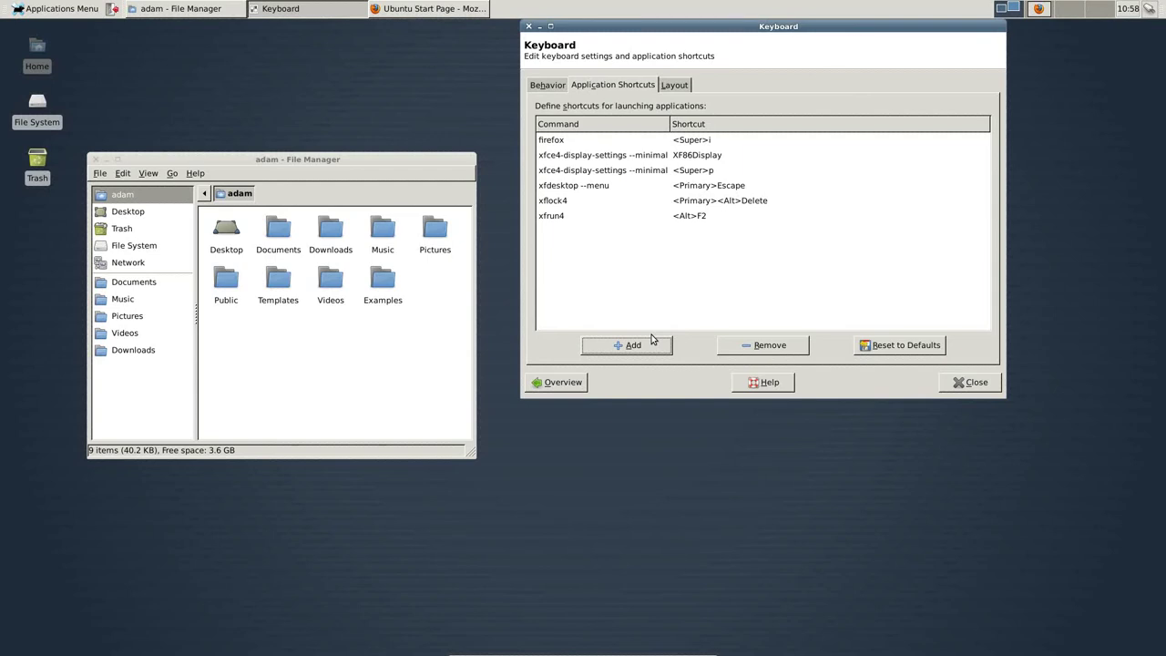
key("super+i")
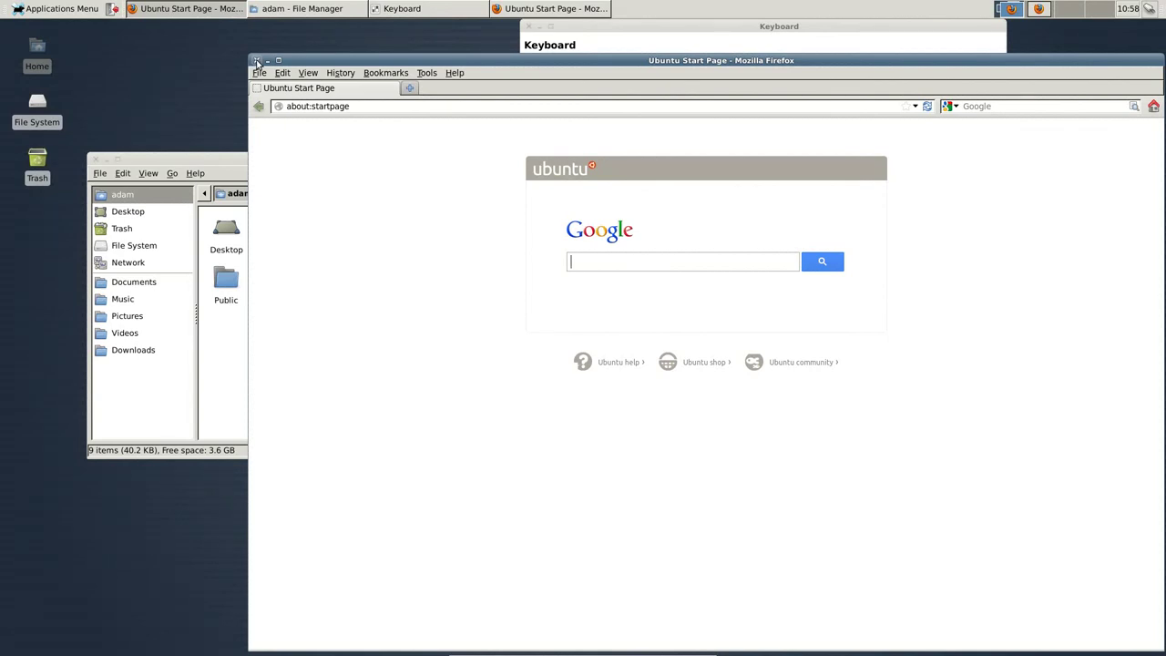
Close the test Firefox window and open the Window Manager's keyboard shortcuts list
left_click(256, 61)
key("Escape")
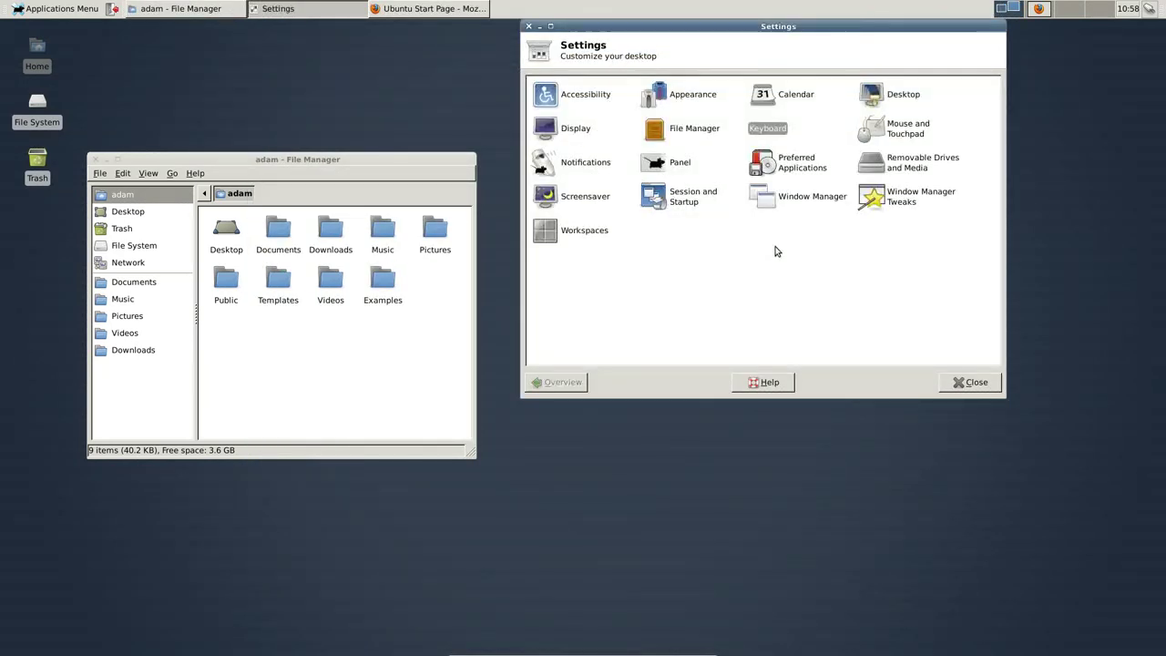
left_click(776, 194)
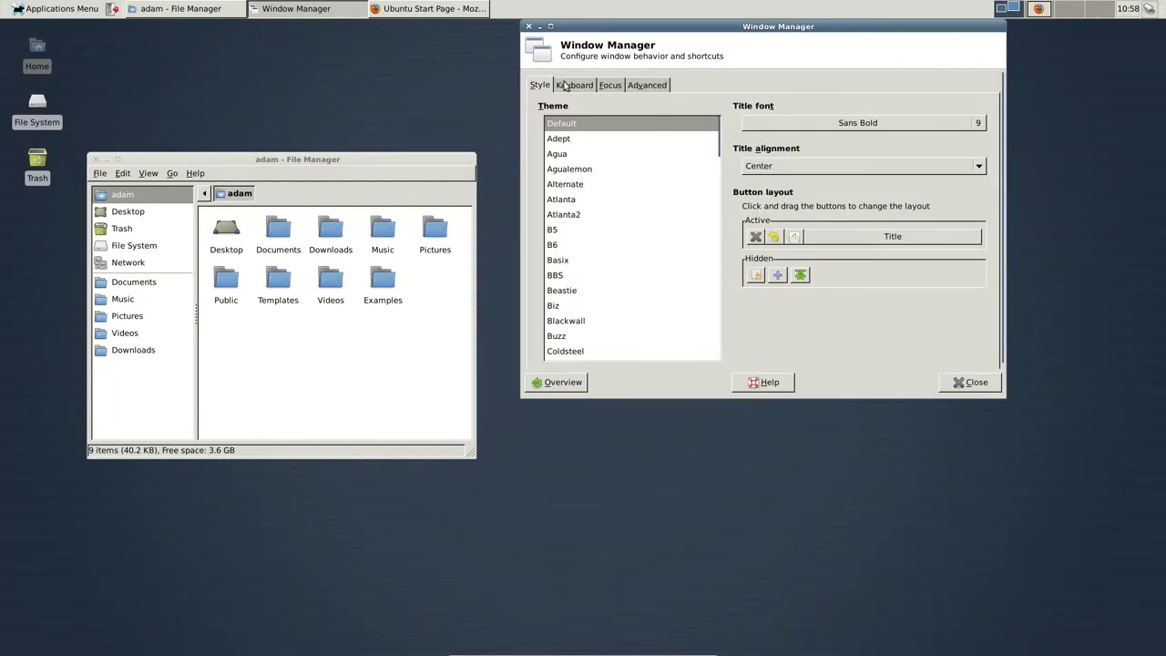
left_click(572, 85)
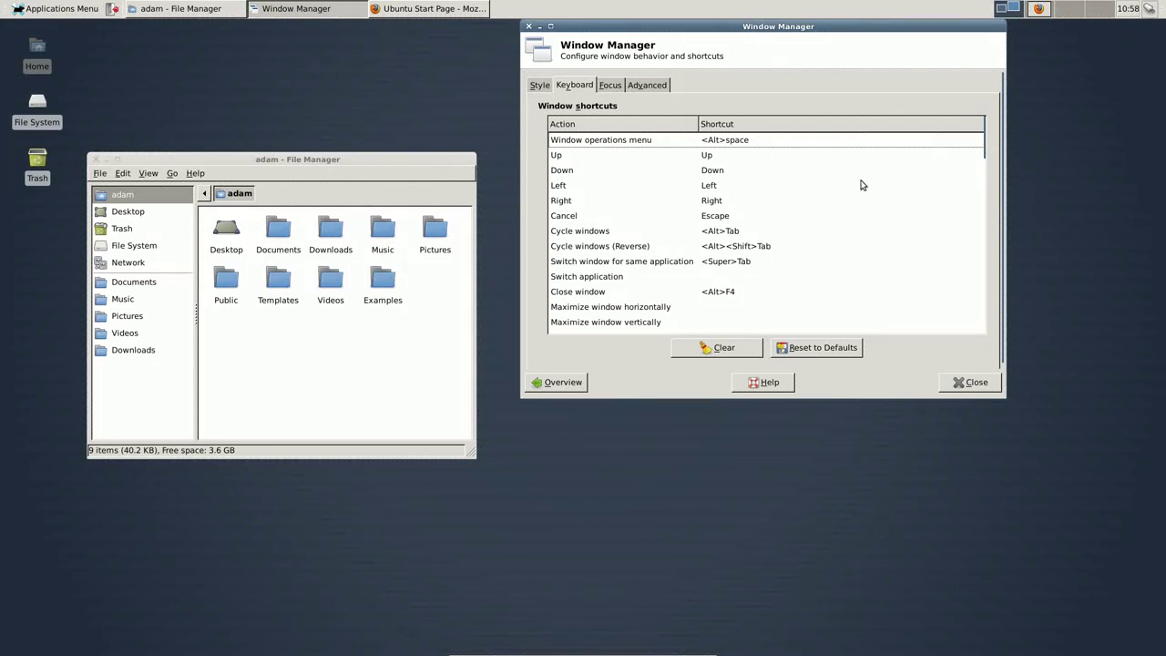
Bind Close window to Shift+Super+C and use it to close the file manager
scroll(779, 268, "down", 1)
left_click(728, 266)
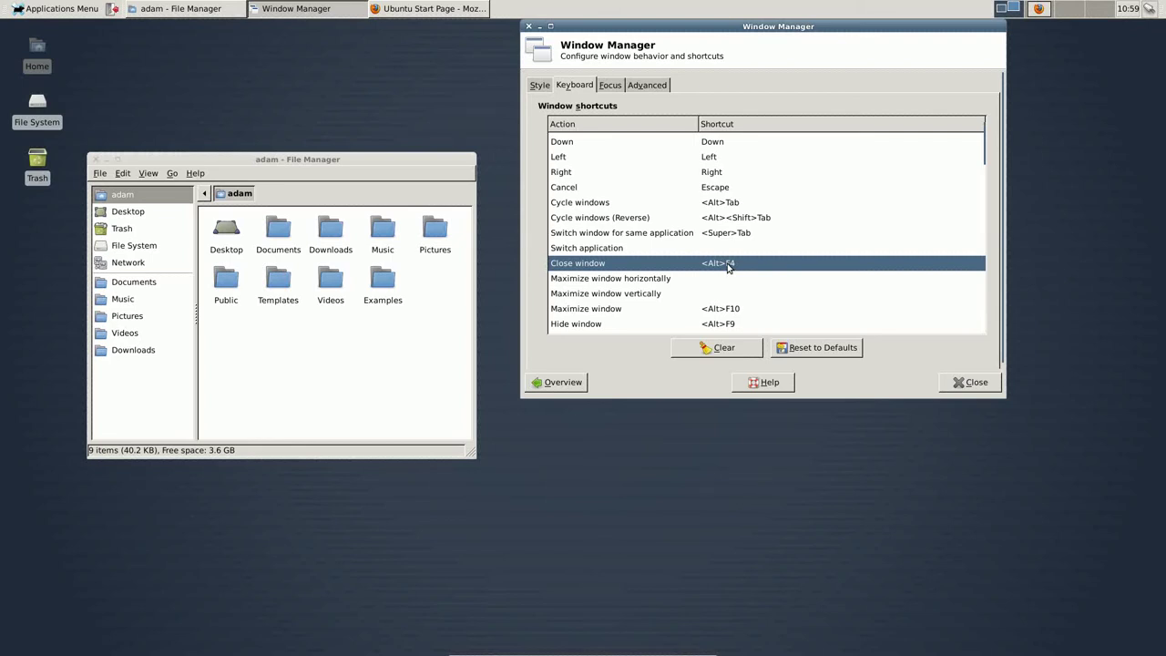
double_click(728, 265)
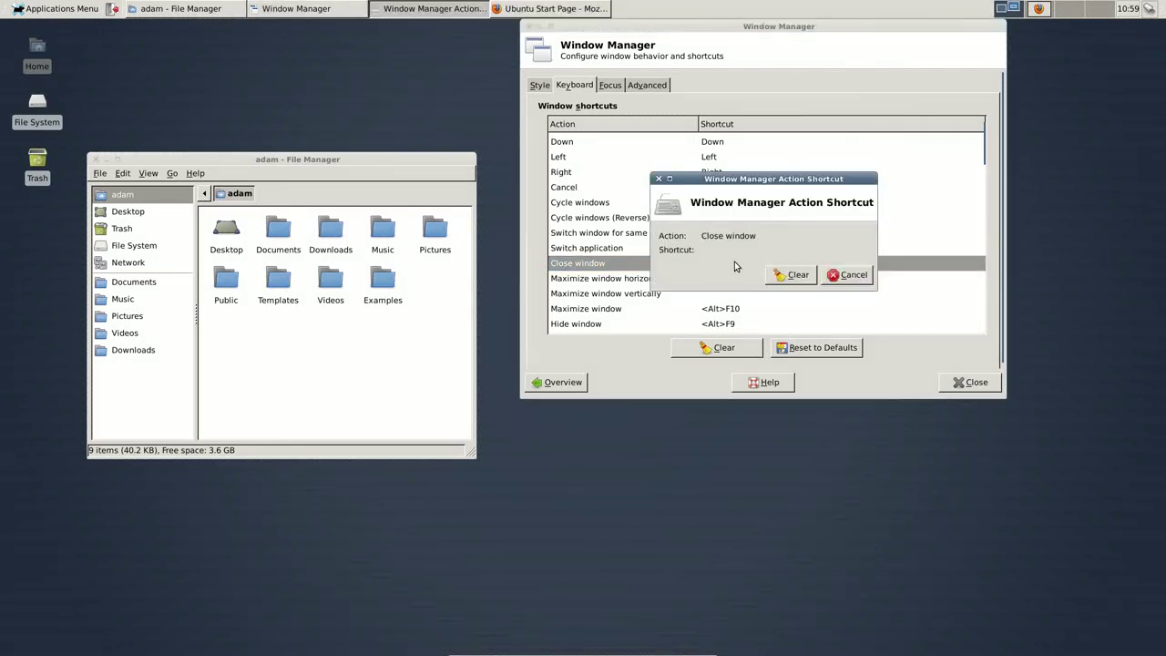
key("shift+super+c")
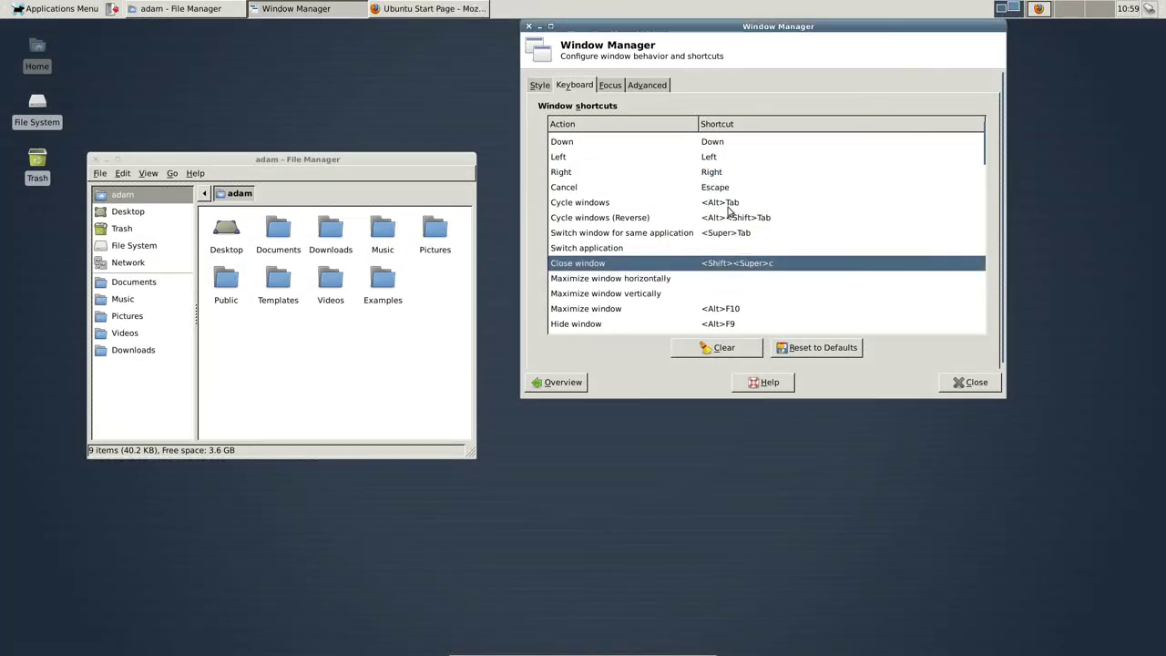
left_click(413, 161)
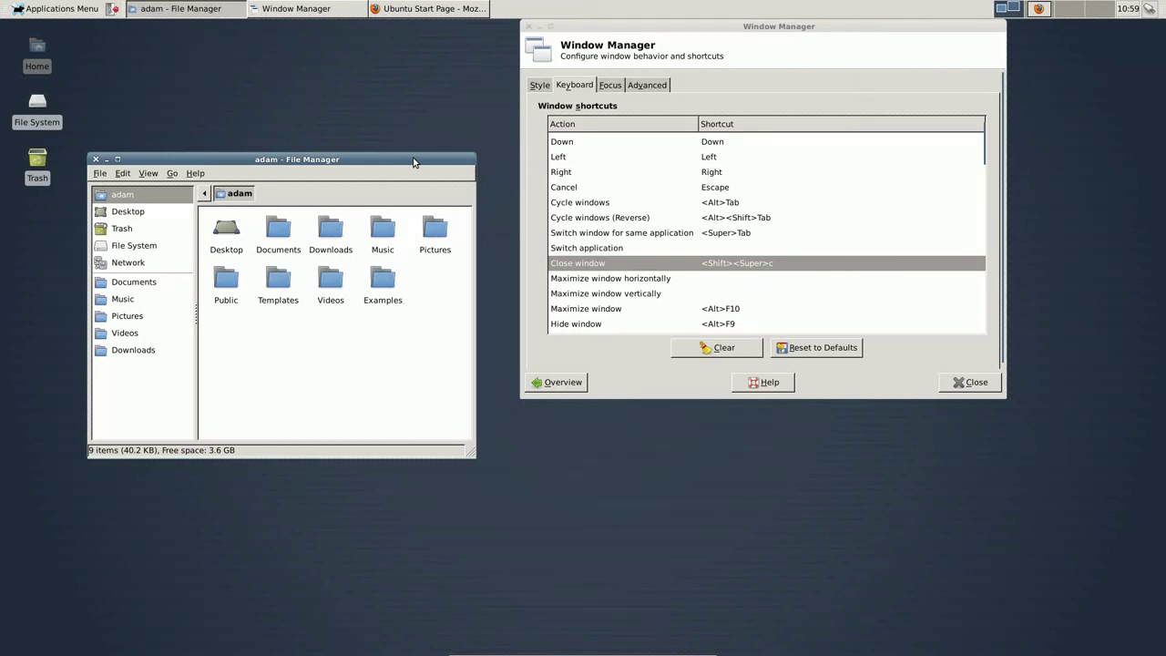
key("shift+super+c")
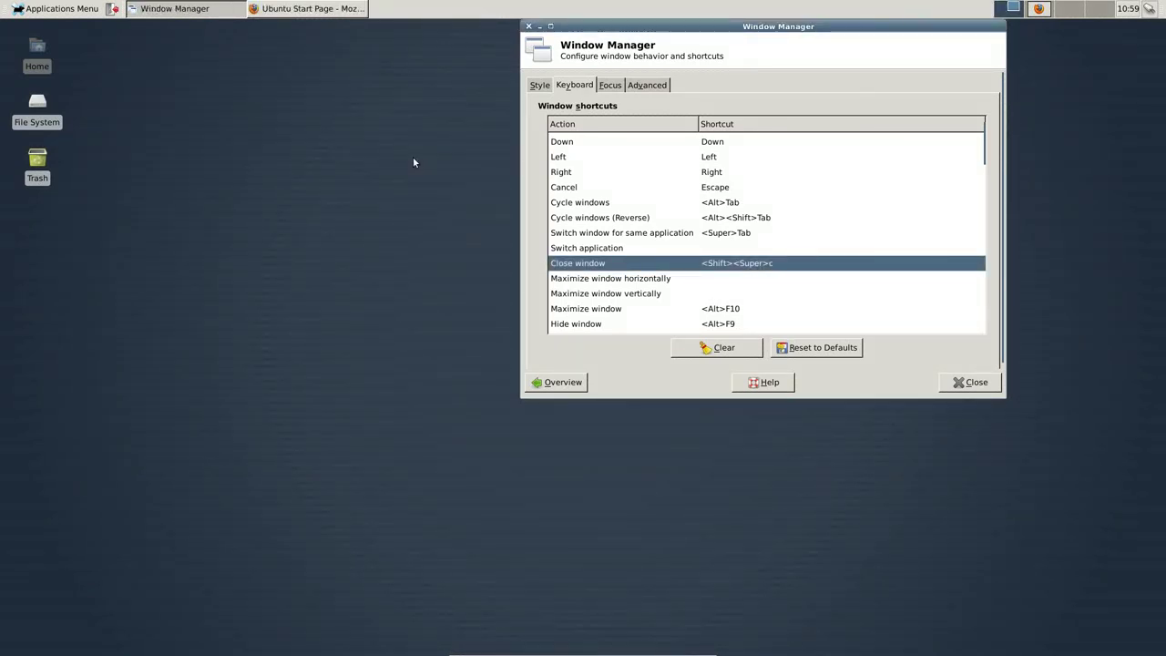
Launch and close Firefox via shortcuts, select Switch application, and cycle windows with Alt+Tab
key("super+w")
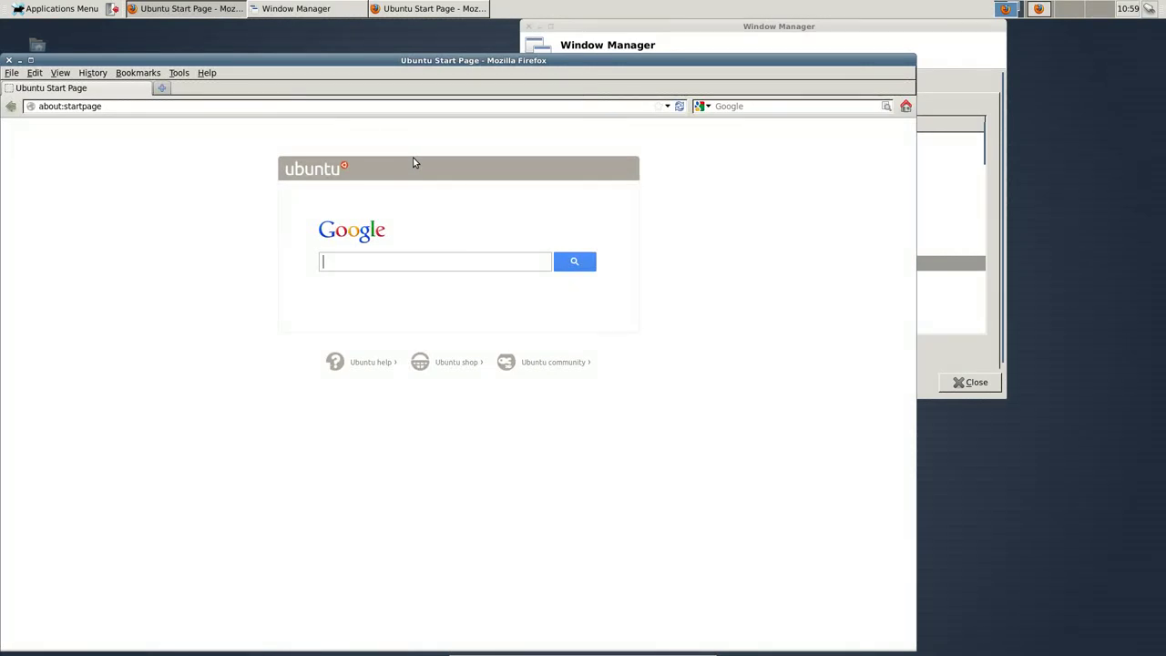
key("shift+super+c")
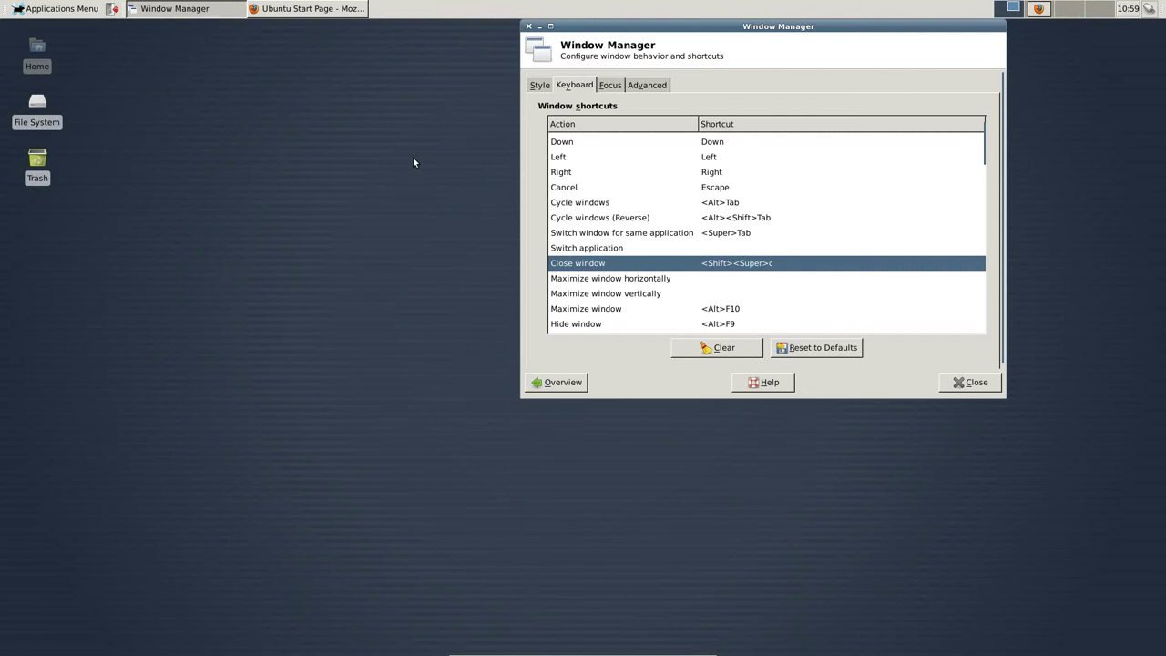
key("Up")
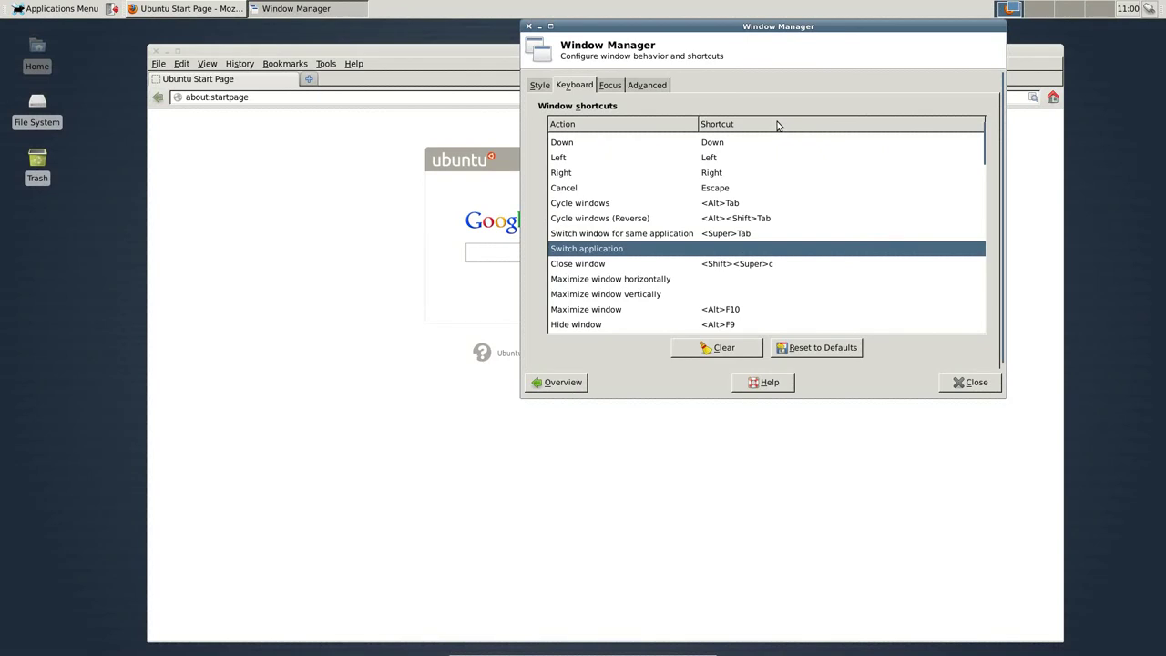
key("alt+Tab")
key("alt+Tab")
key("alt+Tab")
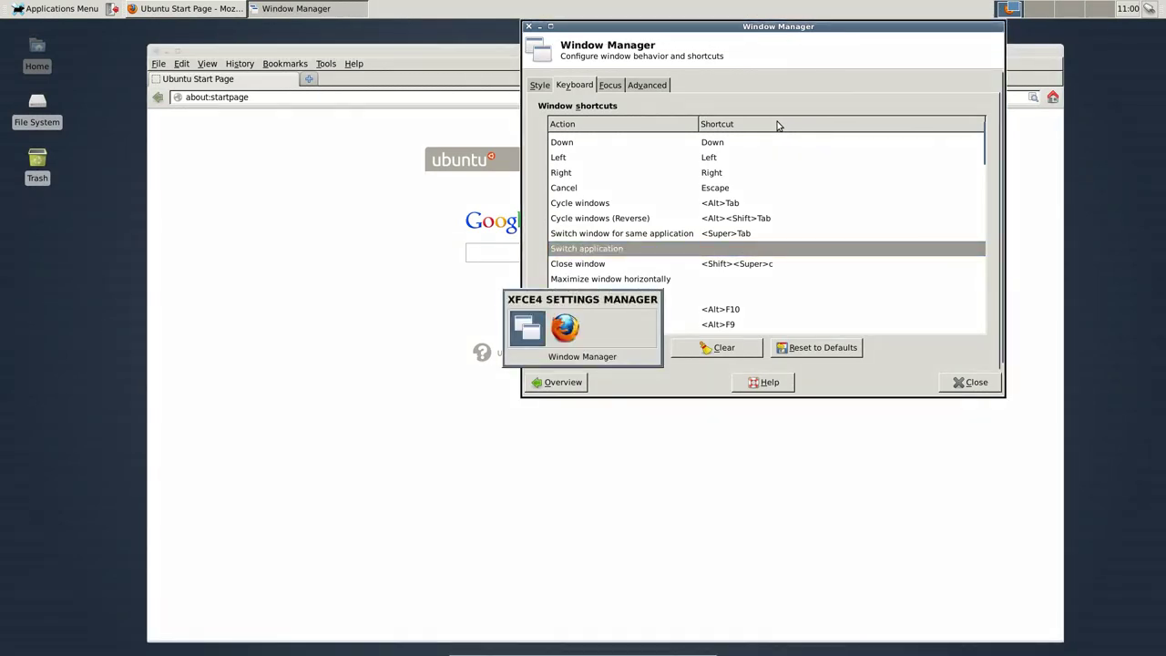
key("alt+Tab")
key("alt+Tab")
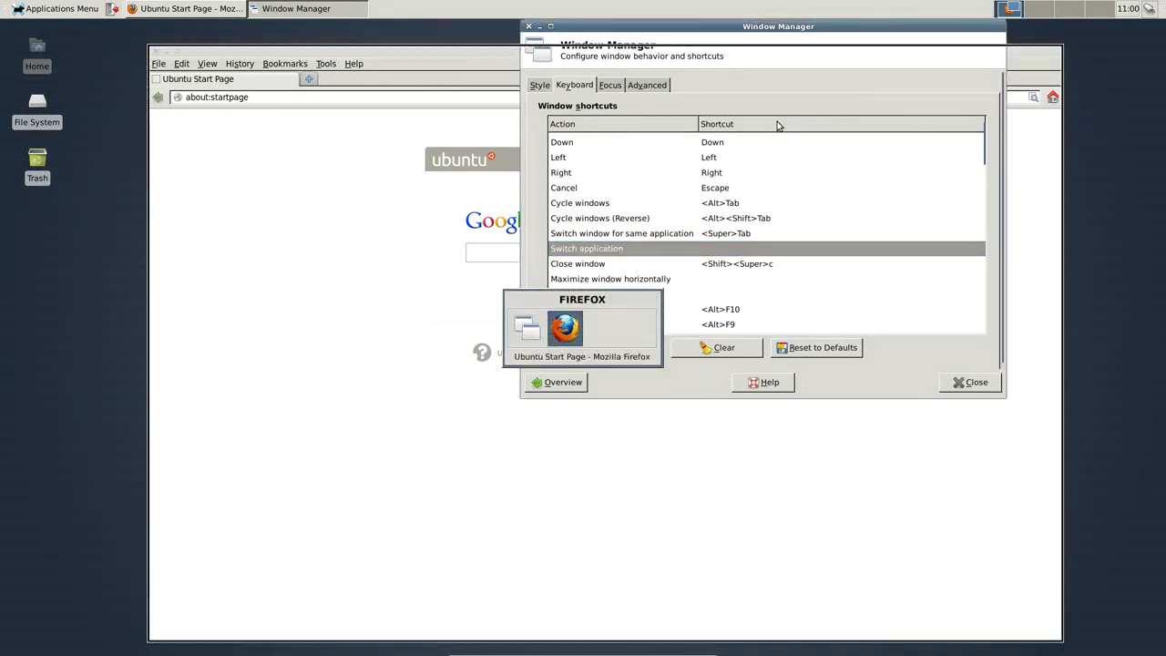
key("alt+Tab")
key("alt+Tab")
key("alt+Tab")
key("alt+Tab")
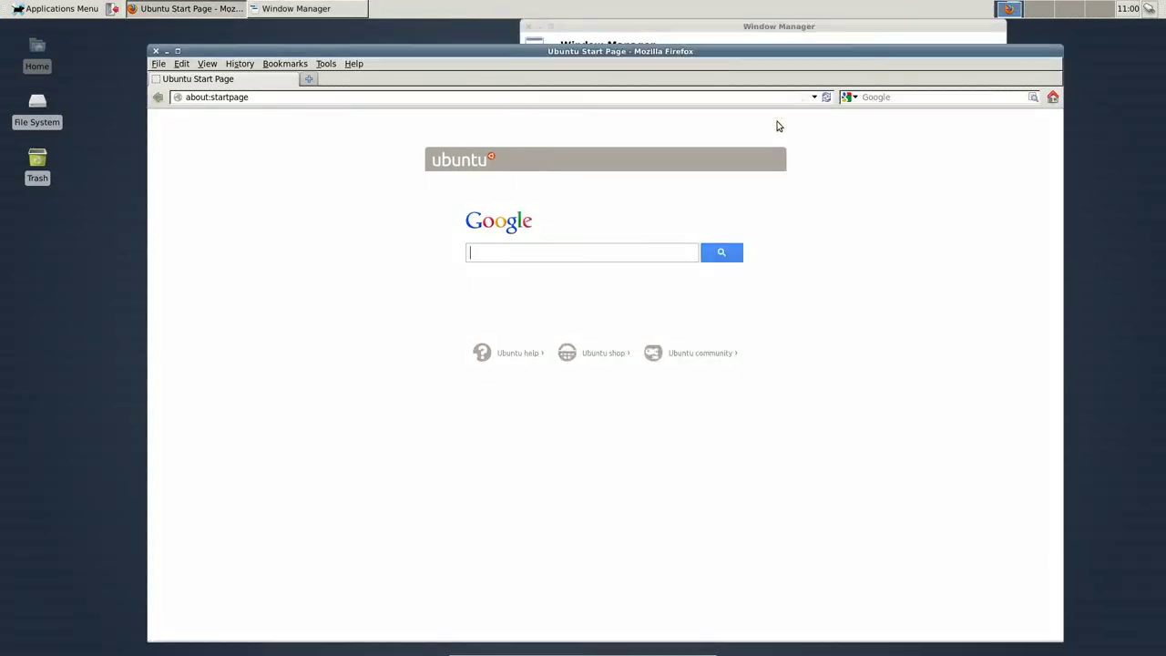
key("alt+Tab")
key("alt+Tab")
Bind Switch application to Super+J in Window Manager settings and test it
left_click(703, 30)
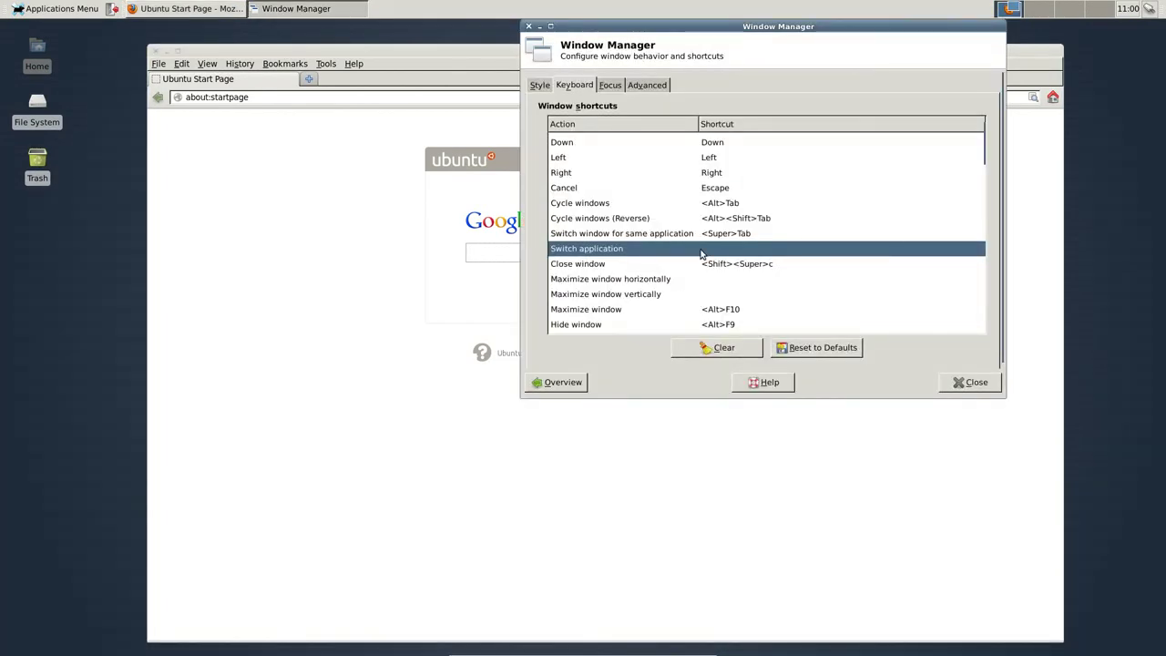
double_click(745, 252)
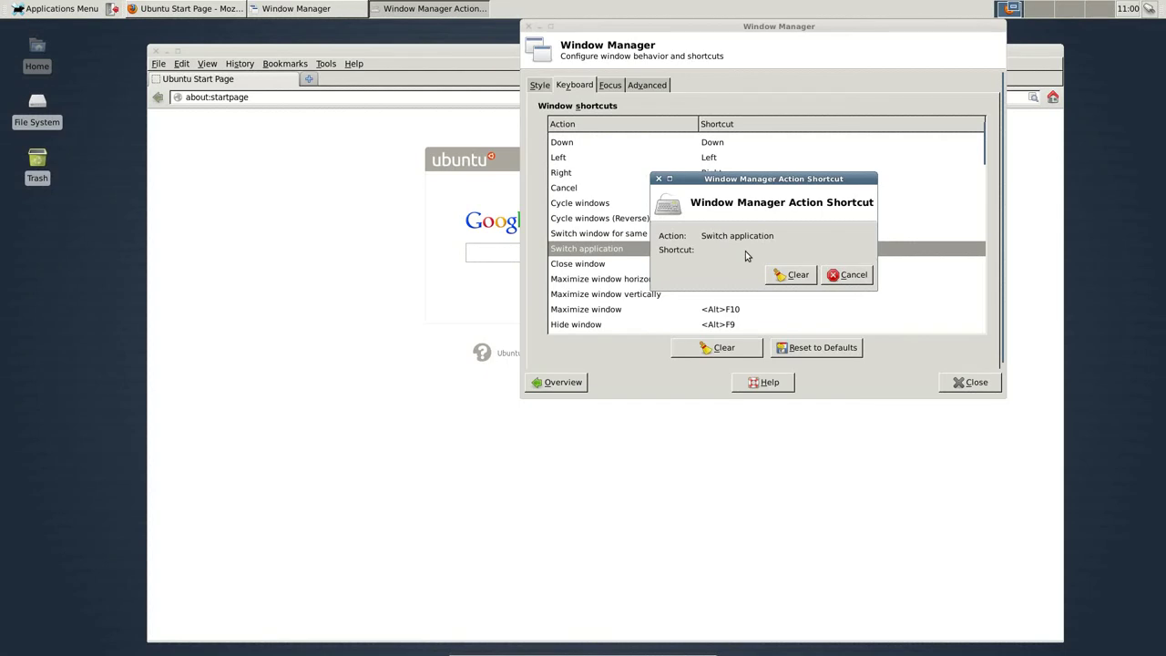
key("super+j")
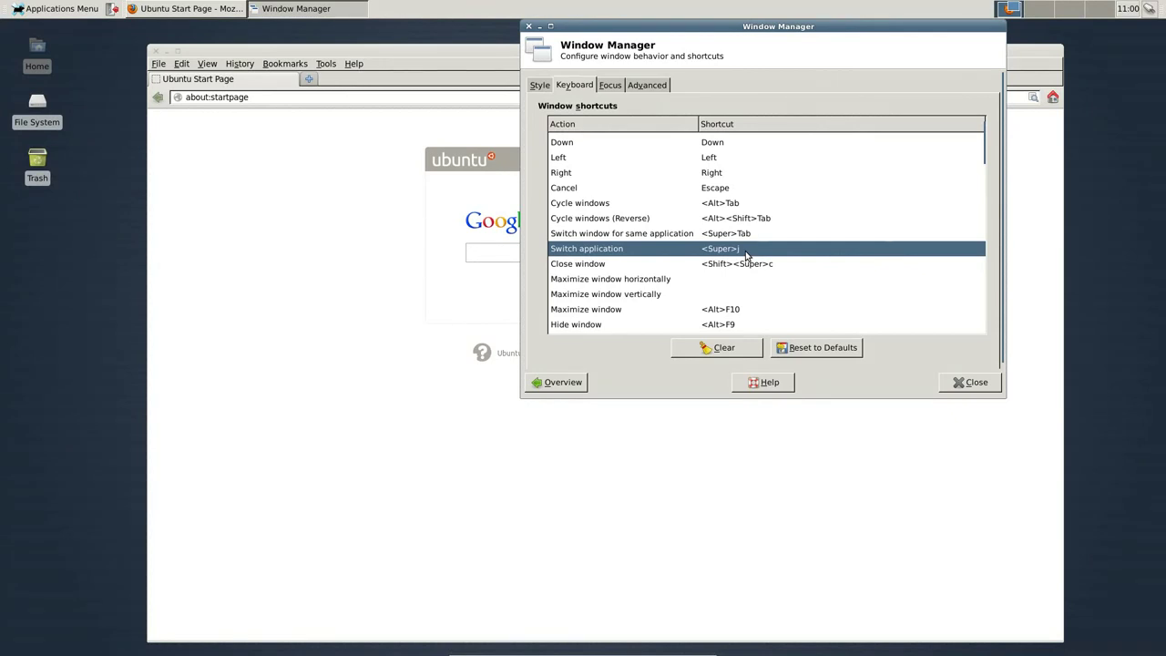
key("super+j")
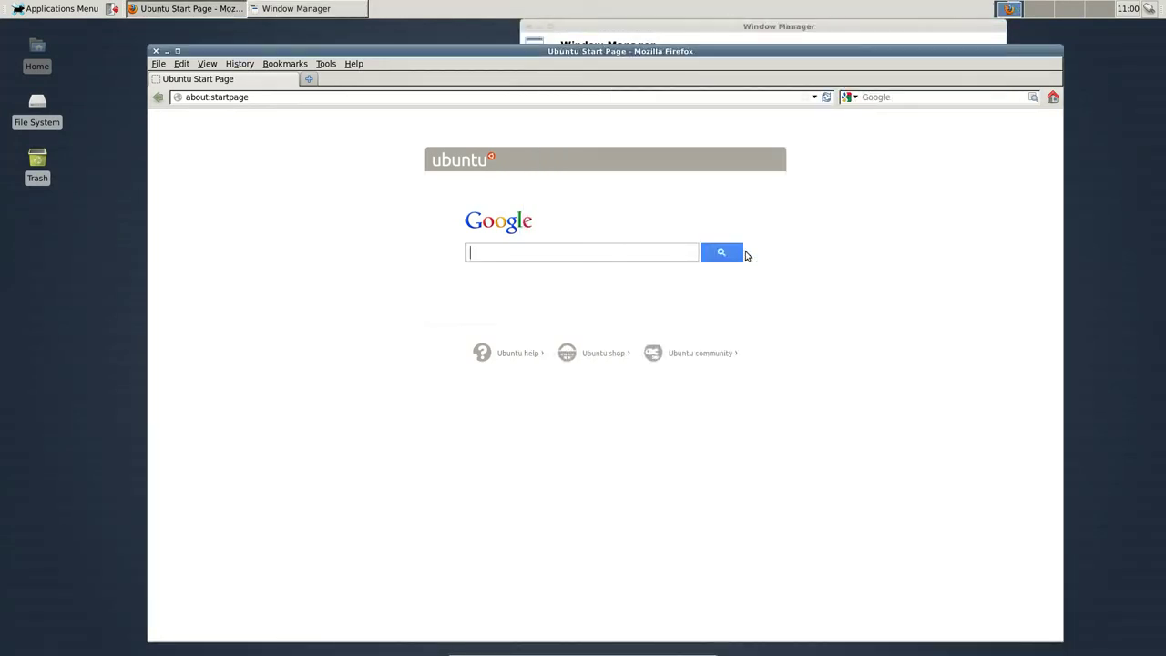
key("super+j")
key("super+j")
key("super+j")
key("super+j")
key("super+j")
key("super+j")
Open the Home folder from the desktop, reposition its window, and test switching with Alt+Tab
double_click(37, 50)
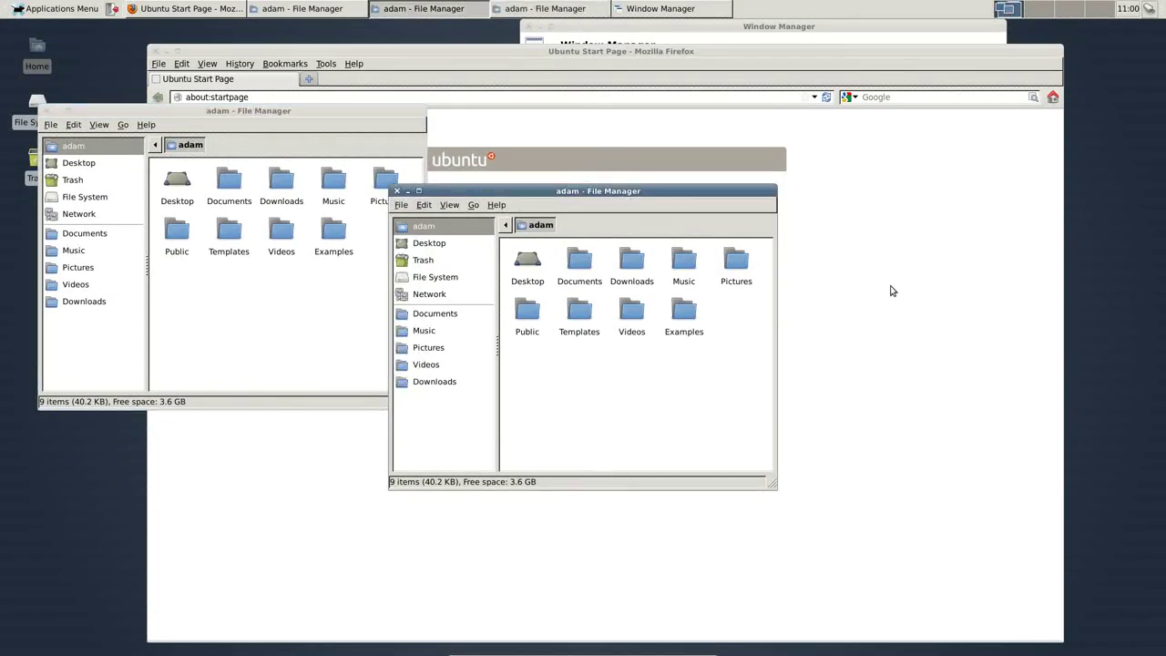
left_click_drag(595, 189, 487, 352)
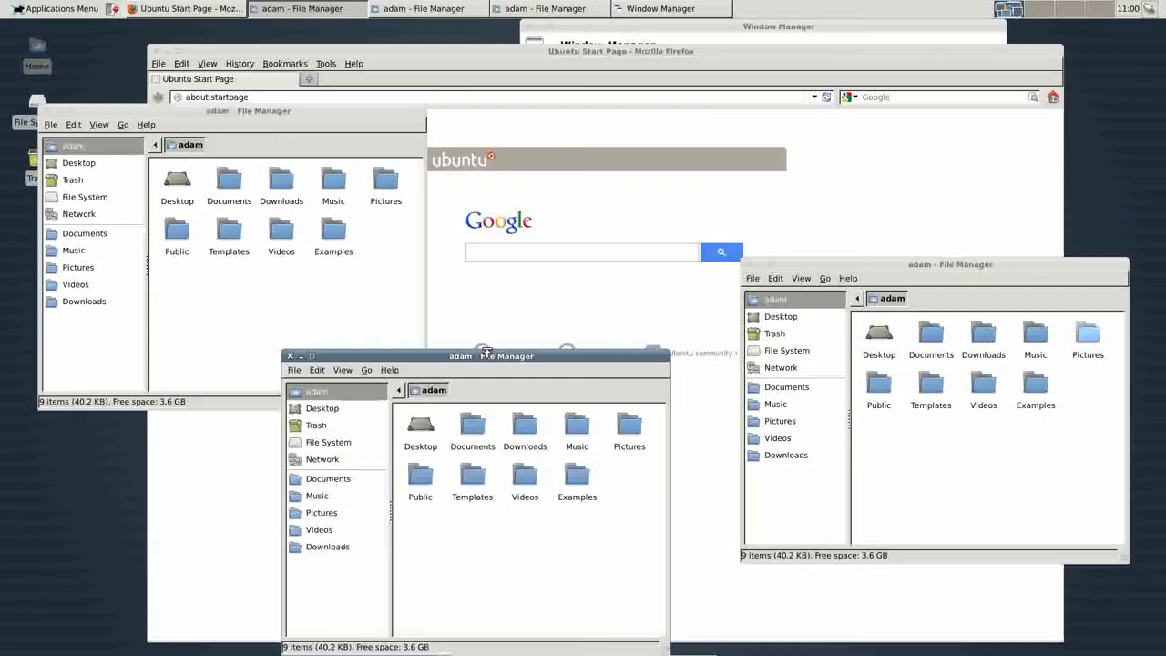
key("alt+Tab")
key("alt+Tab")
key("alt+Tab")
key("alt+Tab")
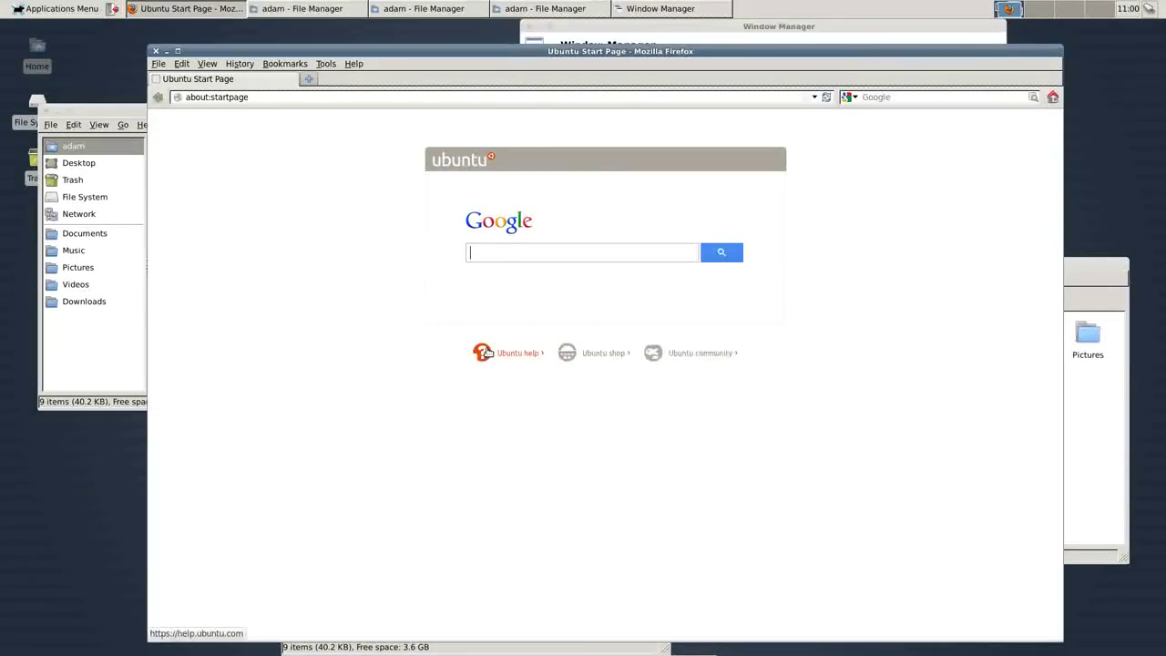
key("alt+Tab")
key("alt+Tab")
key("alt+Tab")
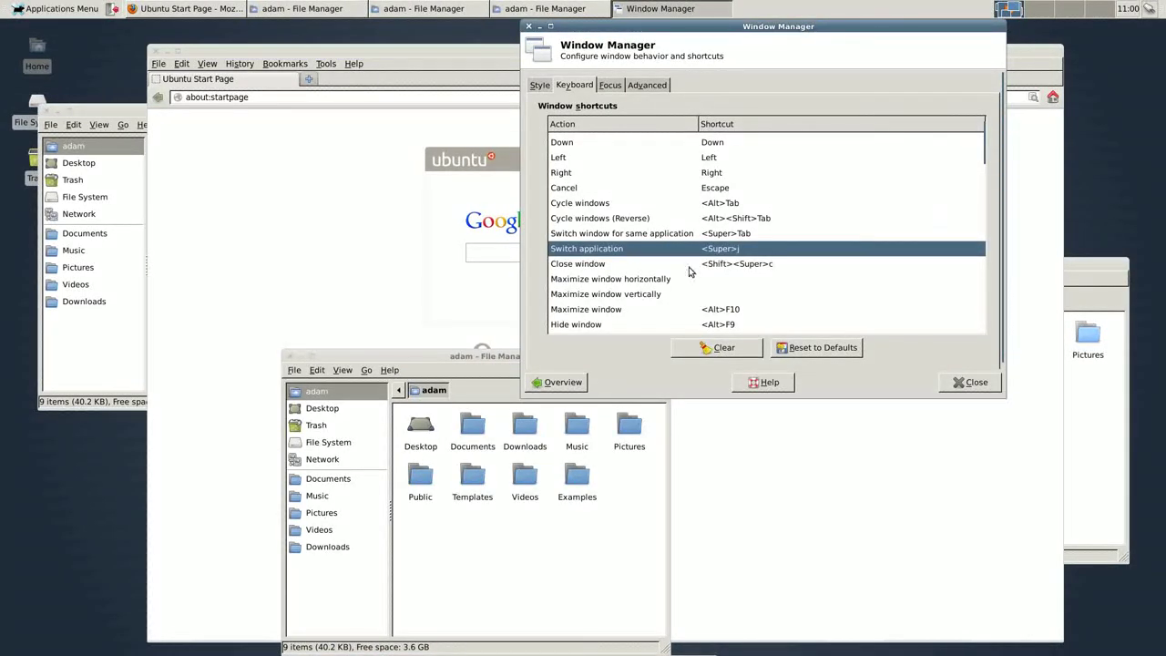
Select Maximize window vertically and scroll down through the rest of the window shortcuts list
left_click(651, 294)
scroll(678, 252, "down", 2)
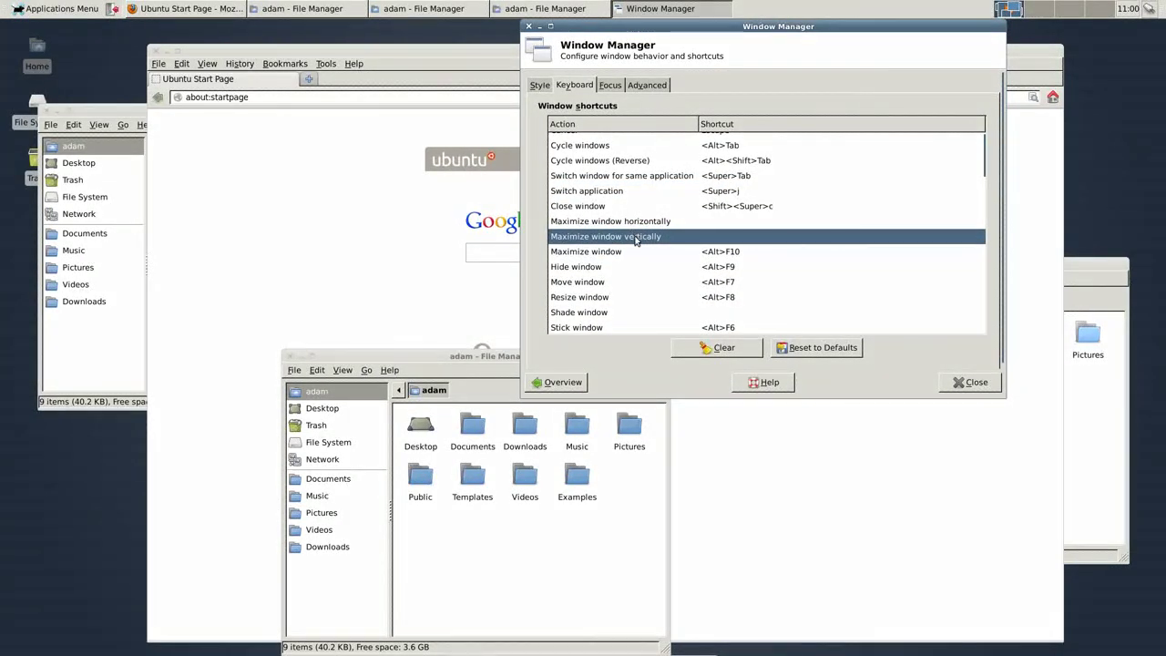
scroll(636, 240, "down", 2)
scroll(636, 241, "down", 7)
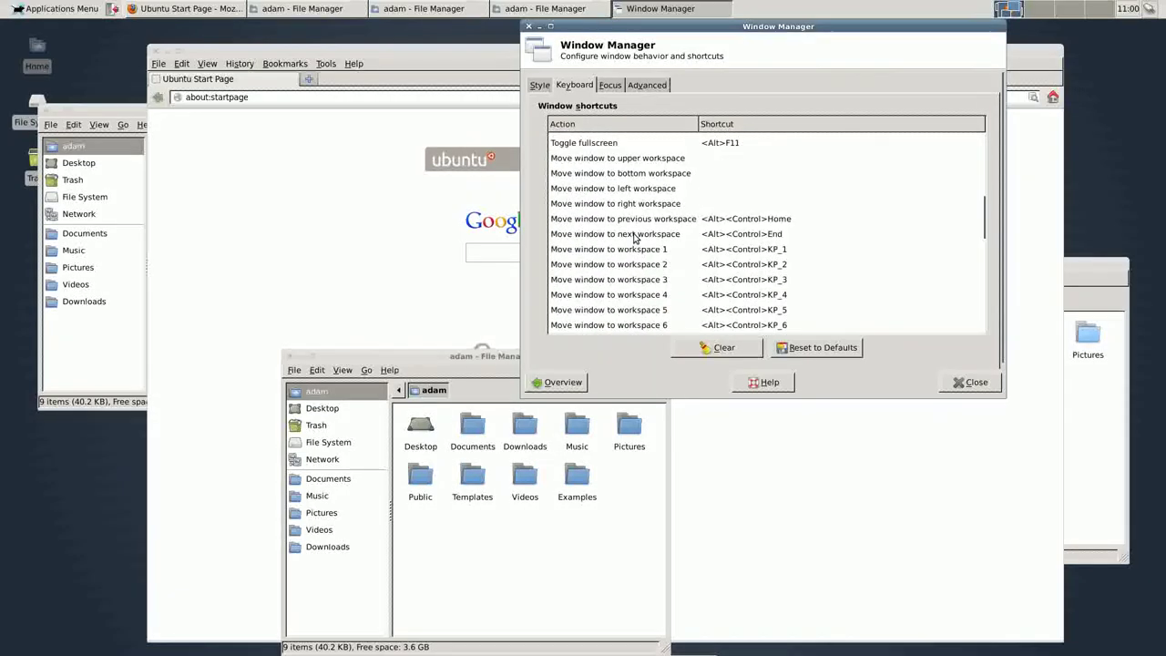
scroll(636, 241, "down", 3)
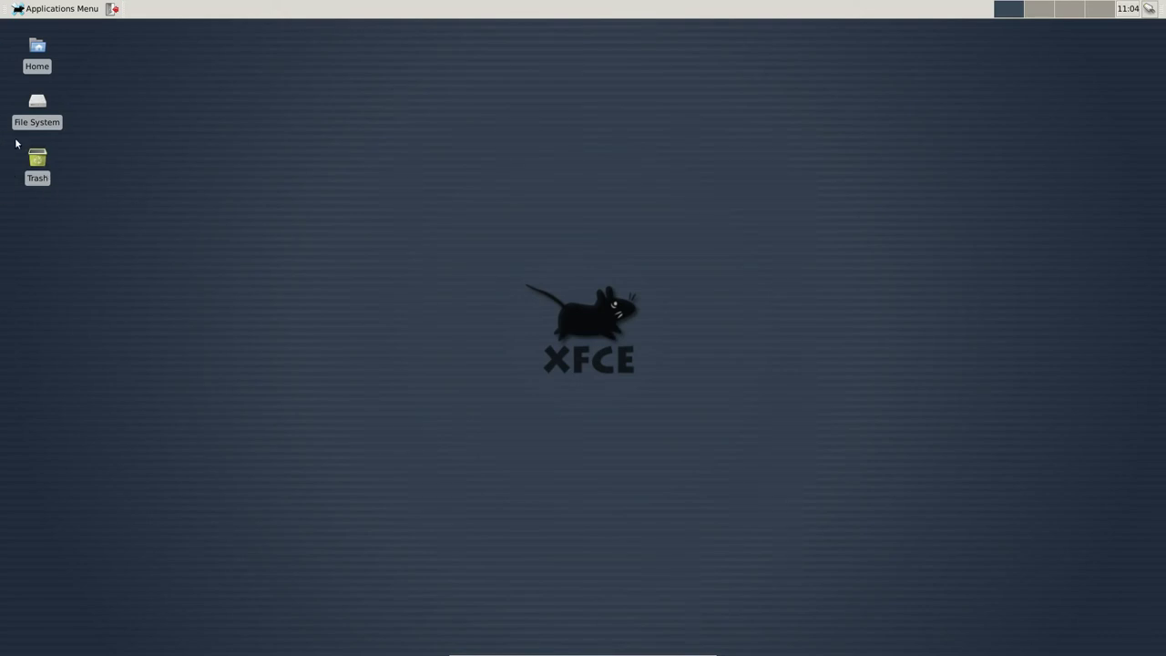
Open Panel Preferences from the top panel and add a new Panel 2
right_click(387, 13)
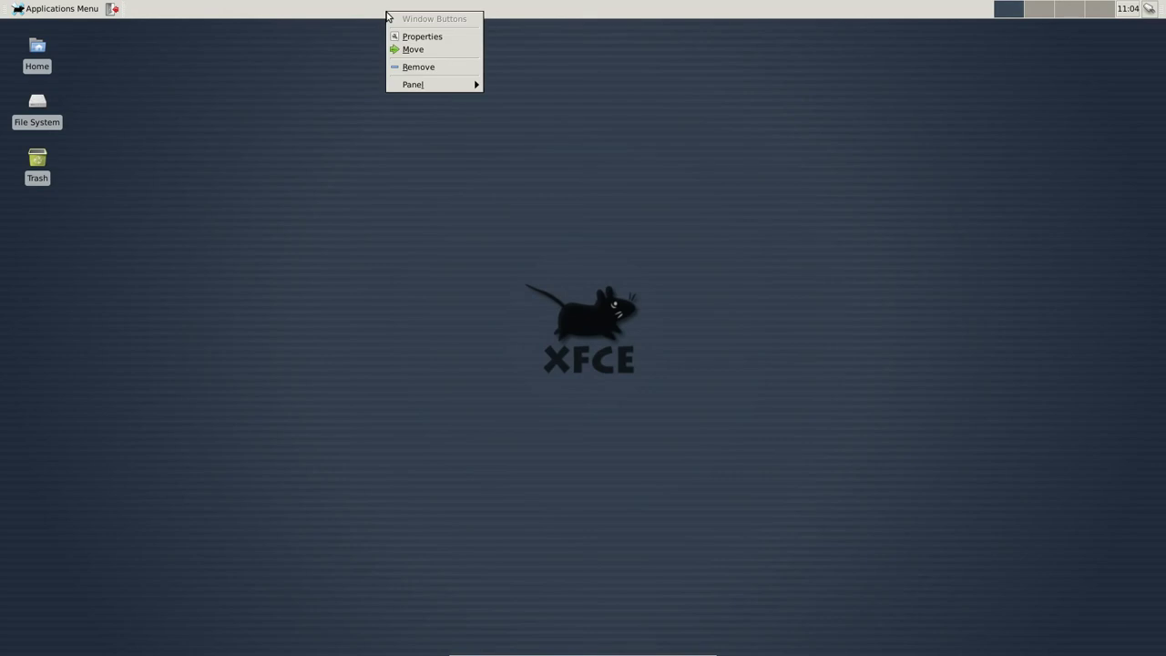
mouse_move(417, 84)
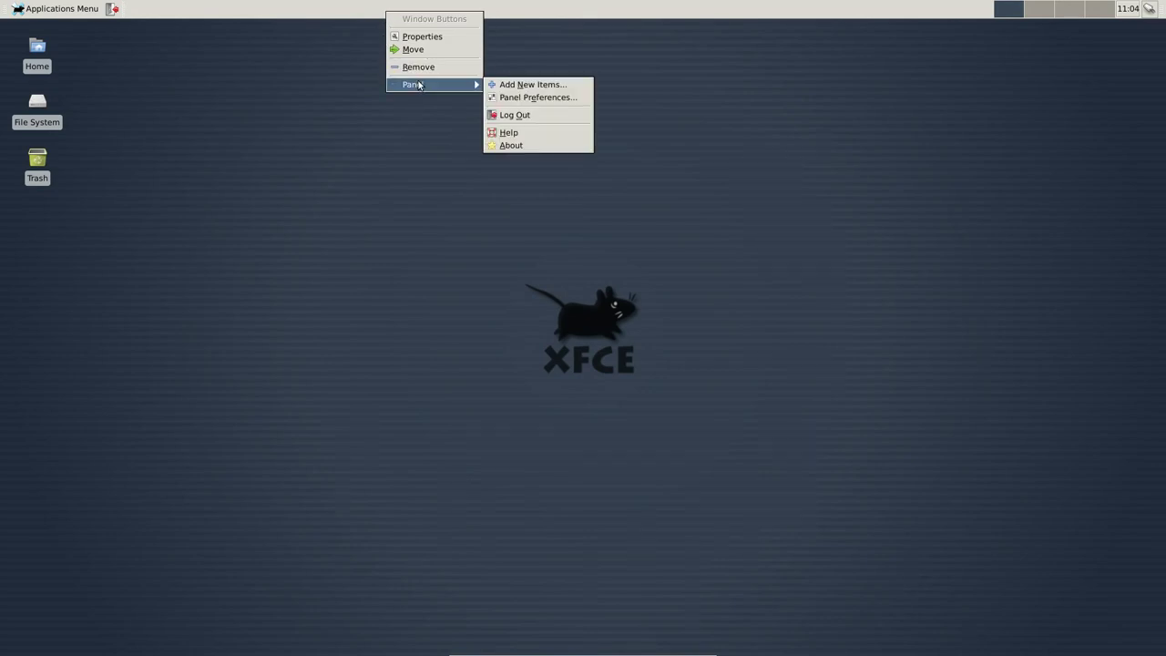
left_click(512, 97)
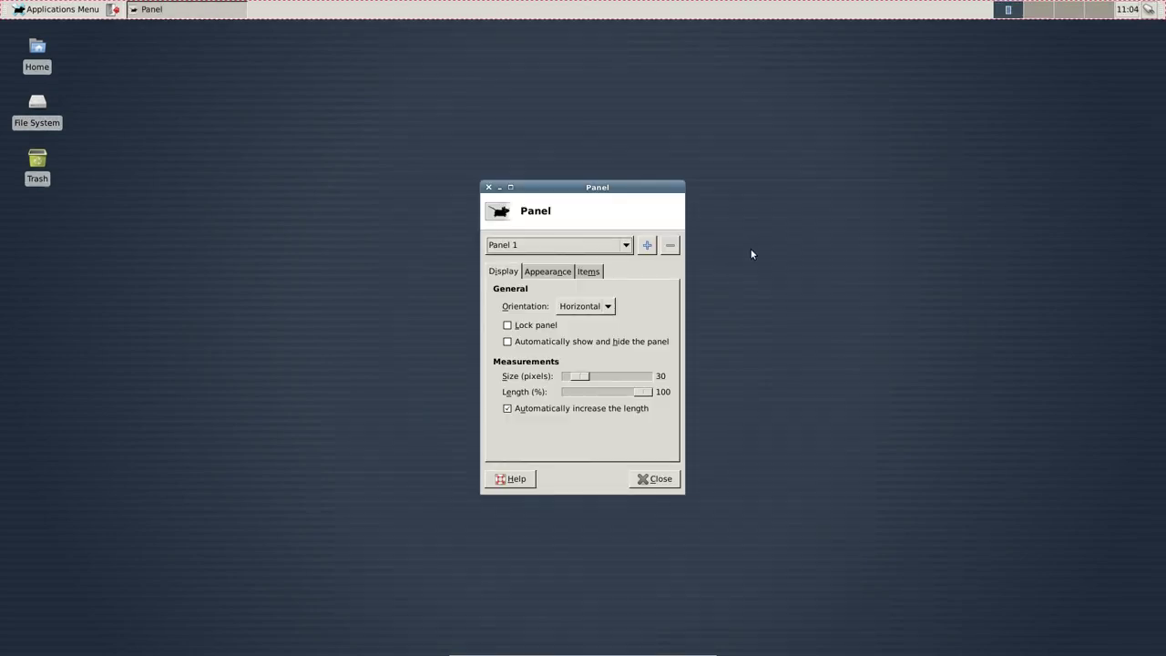
left_click(648, 249)
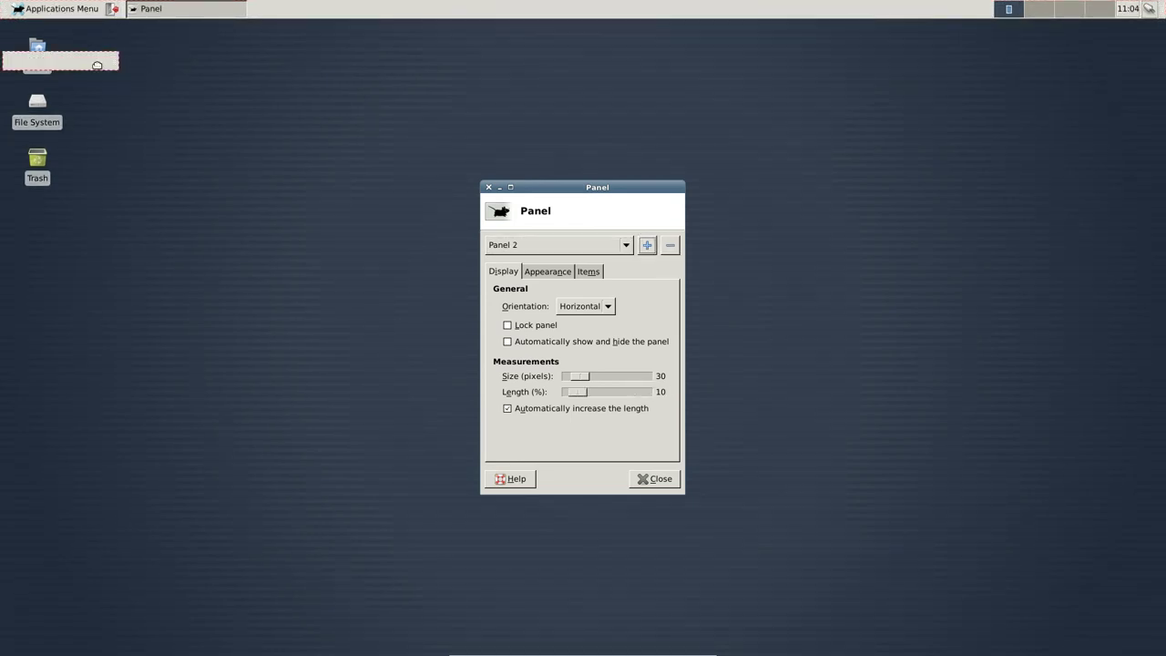
left_click_drag(98, 63, 106, 302)
Make Panel 2 vertical at 97% length, move it to the left edge, and lock it
left_click(604, 307)
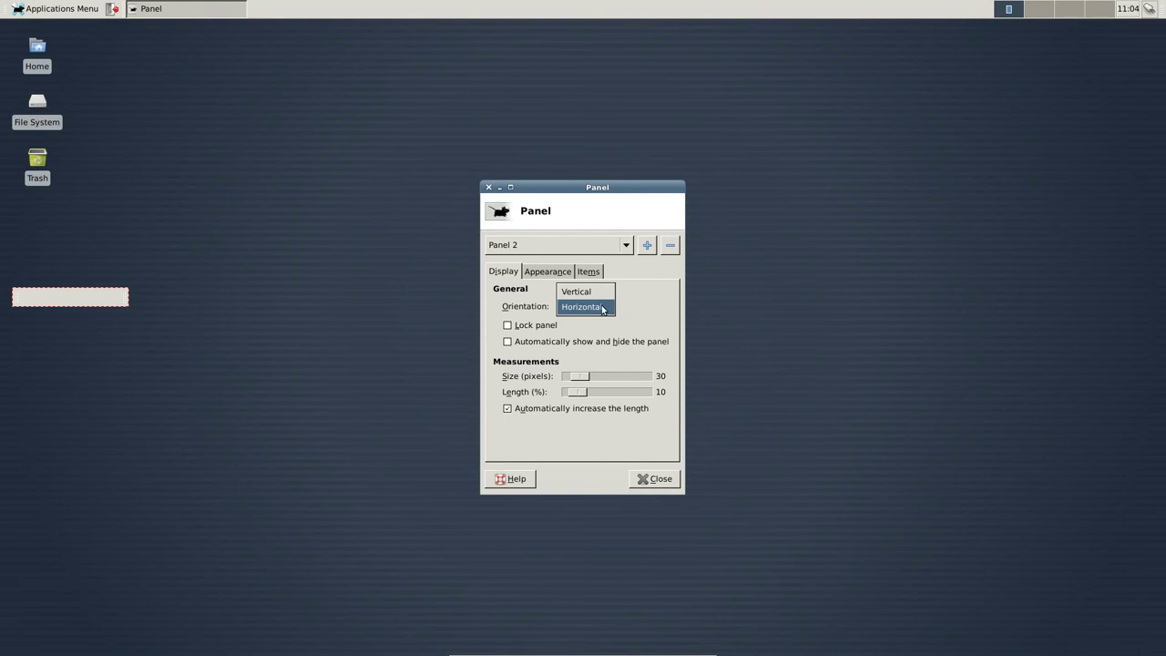
left_click(577, 291)
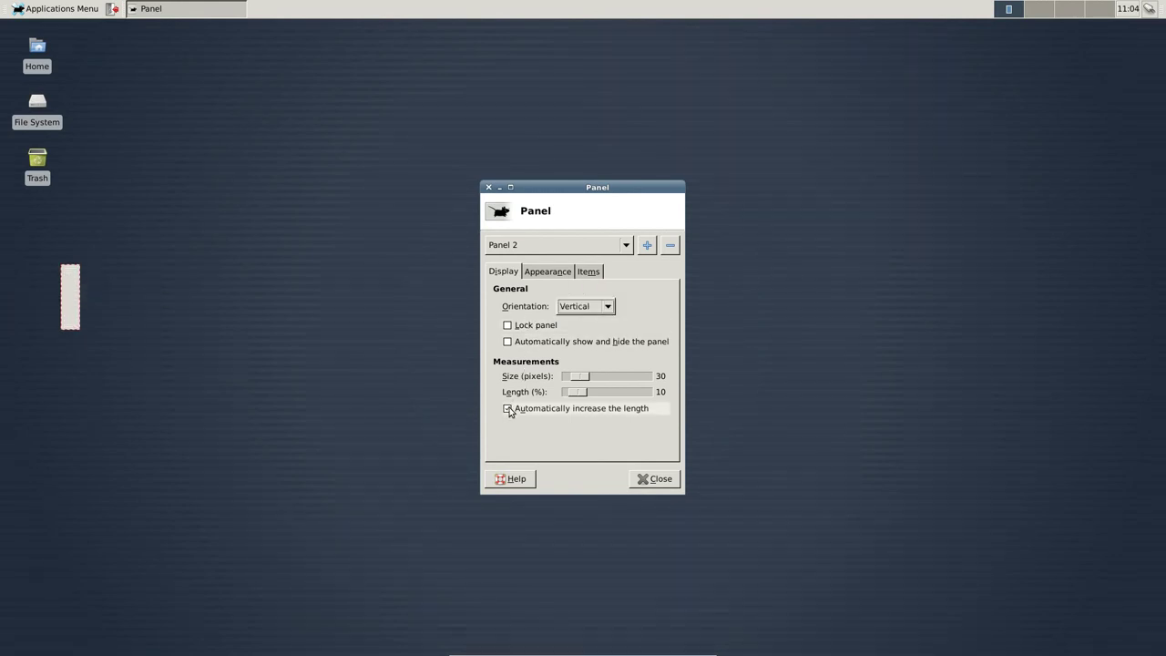
left_click_drag(582, 392, 654, 398)
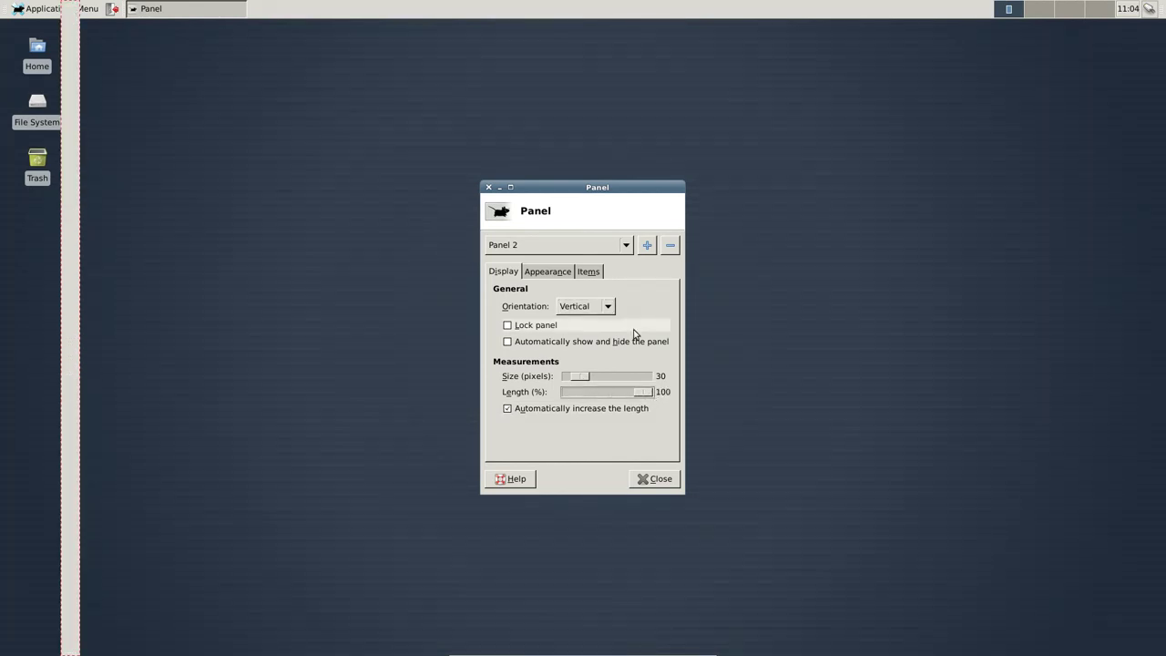
left_click(637, 392)
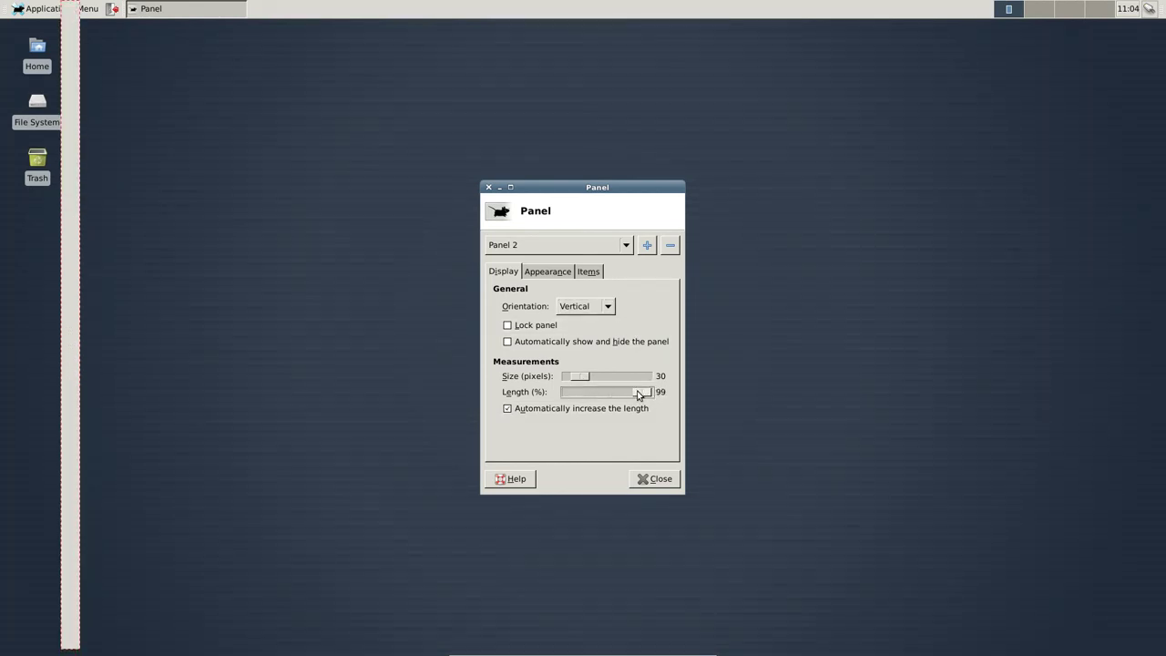
left_click_drag(70, 22, 8, 22)
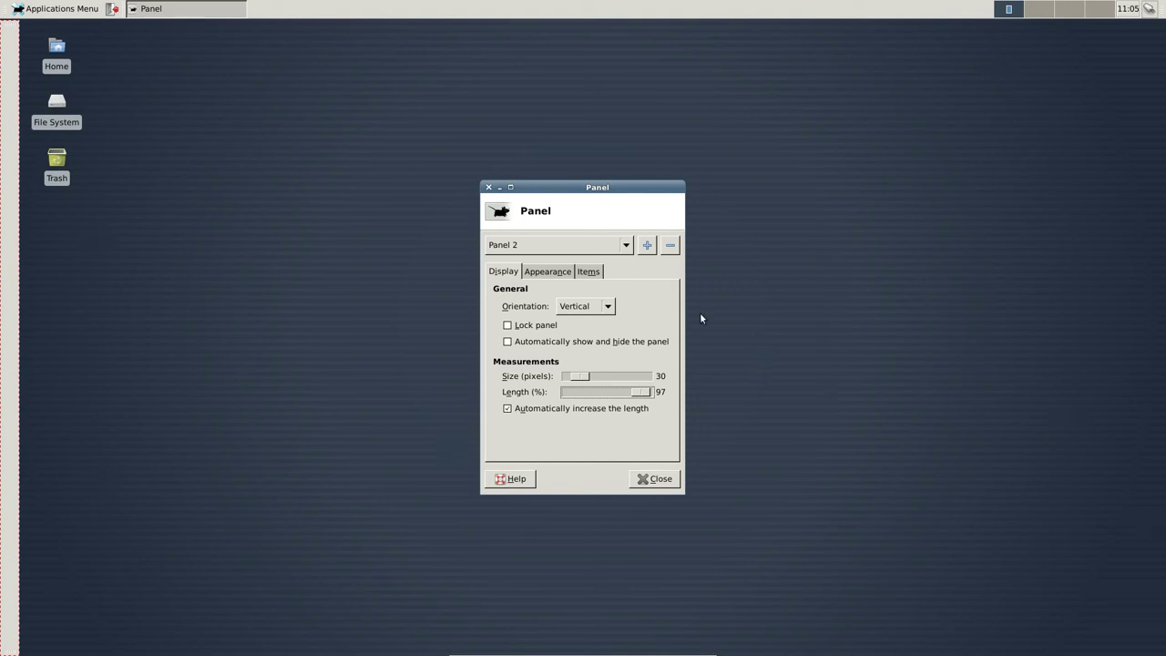
left_click(518, 326)
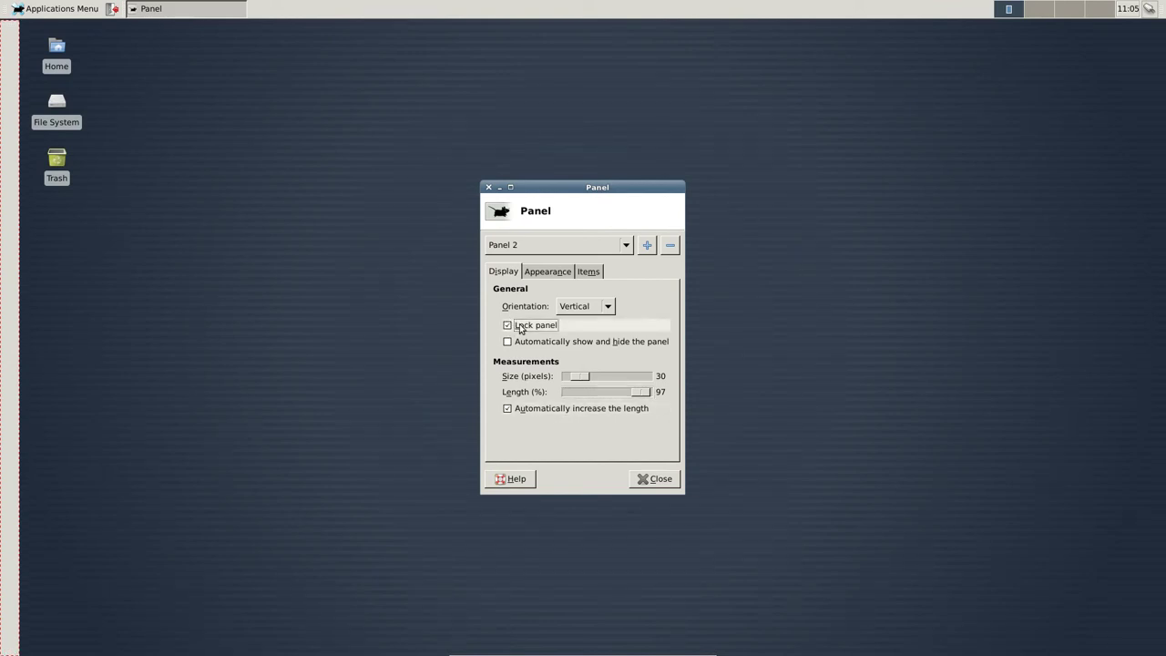
Add the Window Buttons item to Panel 2 from the Add New Items list
left_click(588, 271)
left_click(668, 339)
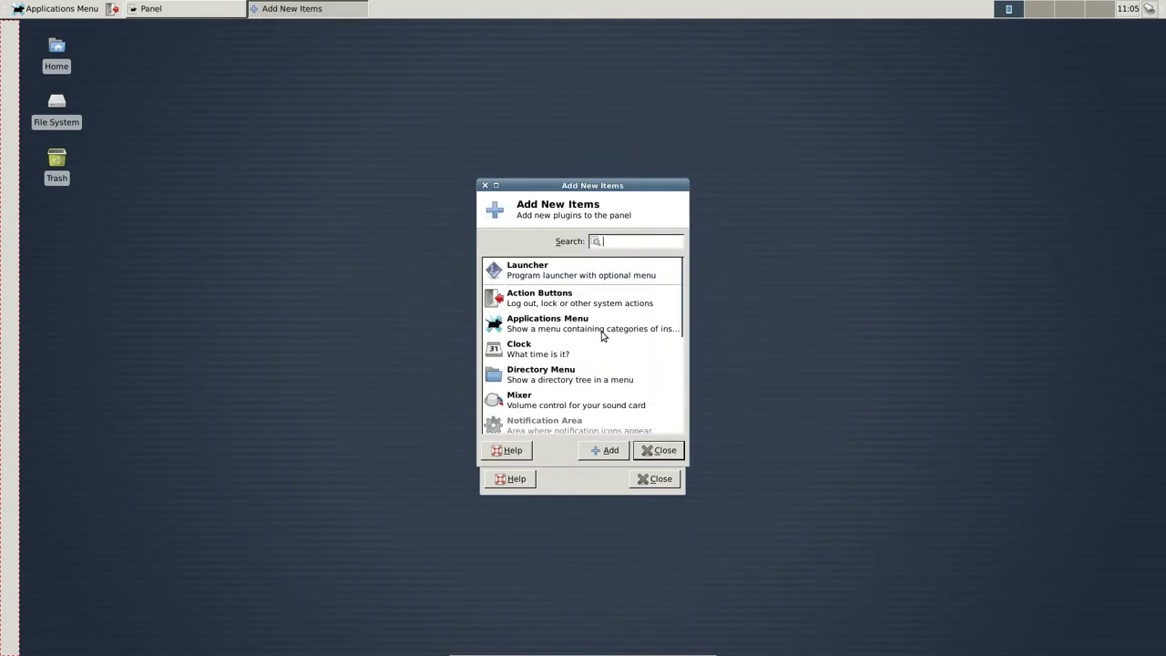
scroll(560, 344, "down", 5)
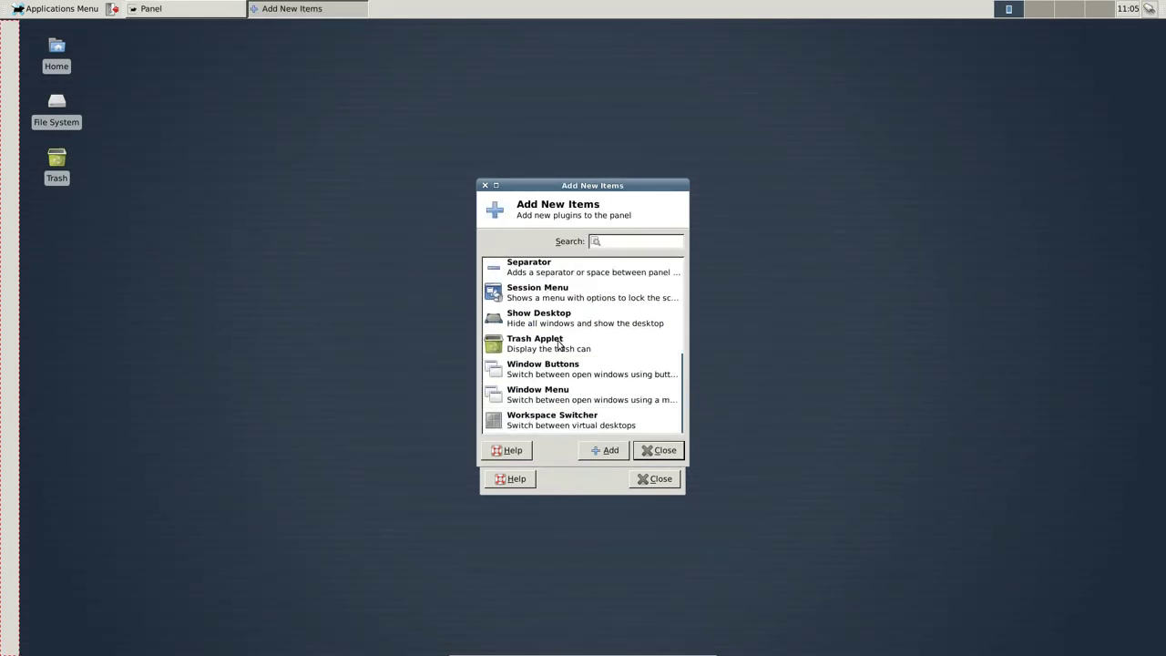
double_click(559, 378)
left_click(669, 450)
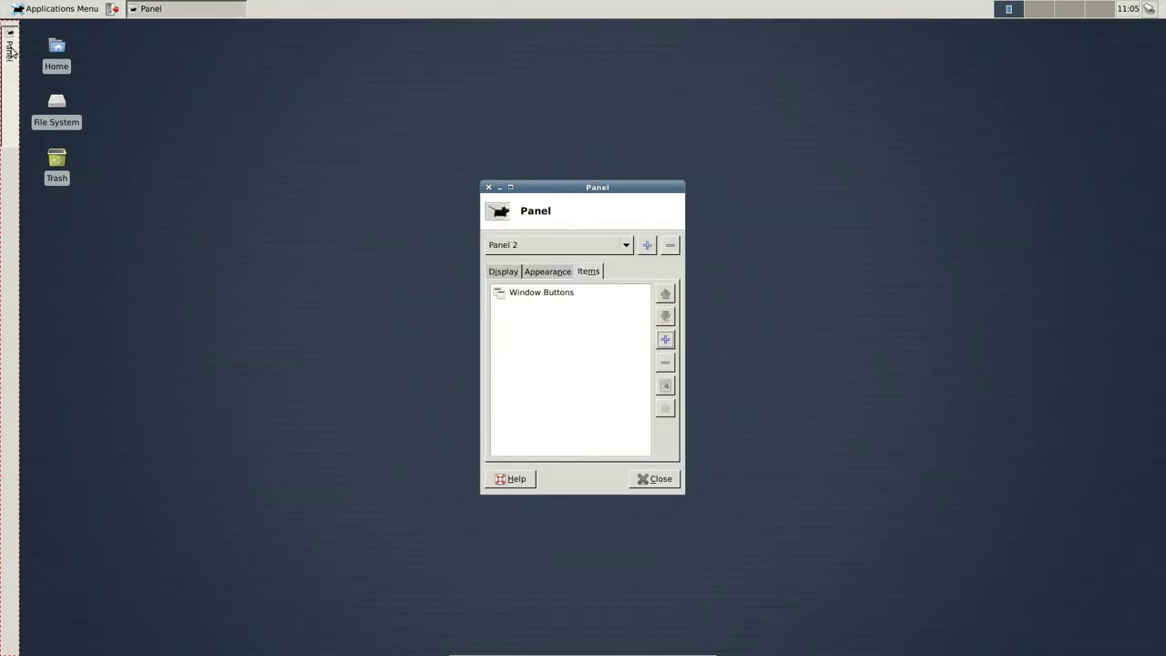
Remove the Window Buttons item from Panel 1
left_click(627, 246)
left_click(577, 238)
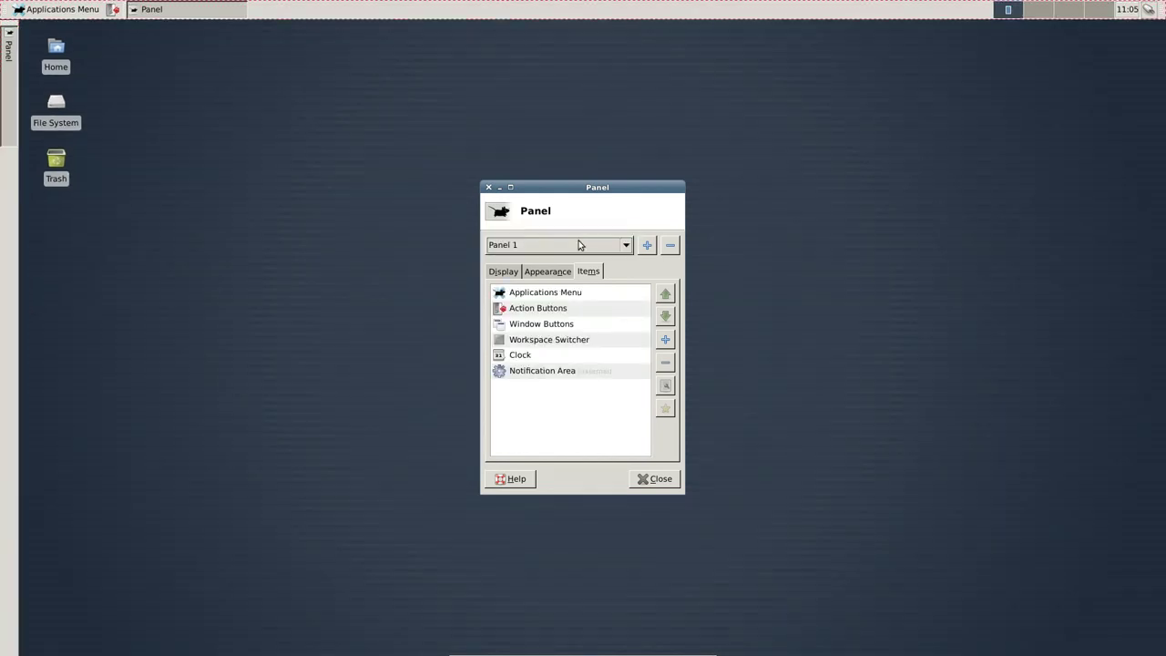
left_click(559, 297)
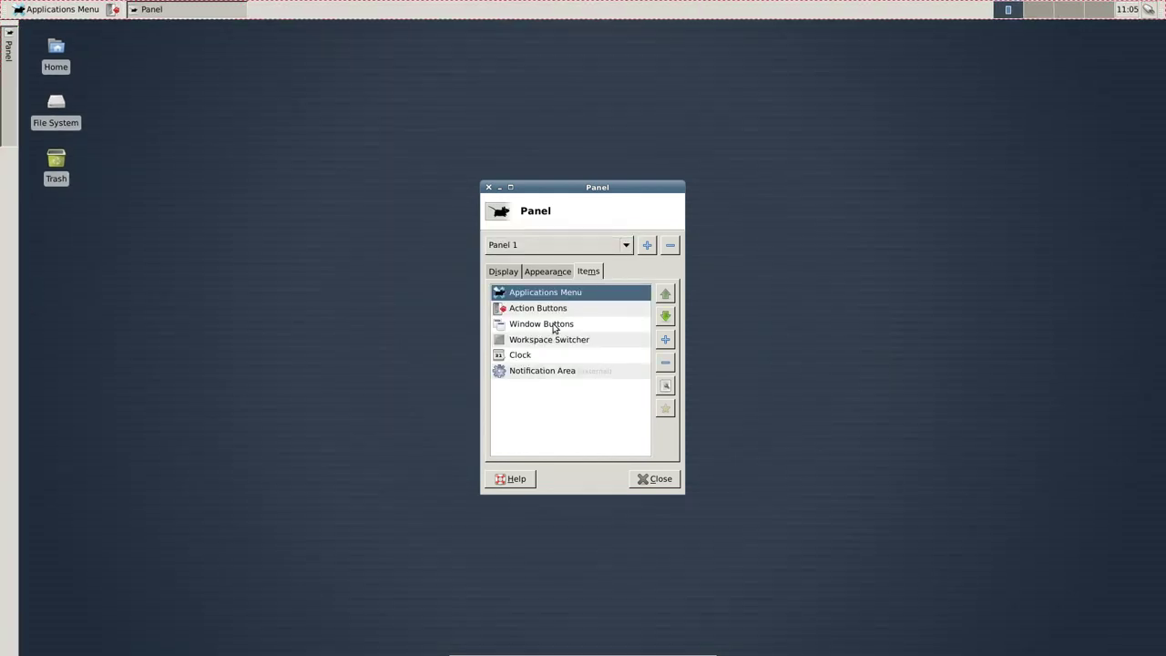
left_click(561, 327)
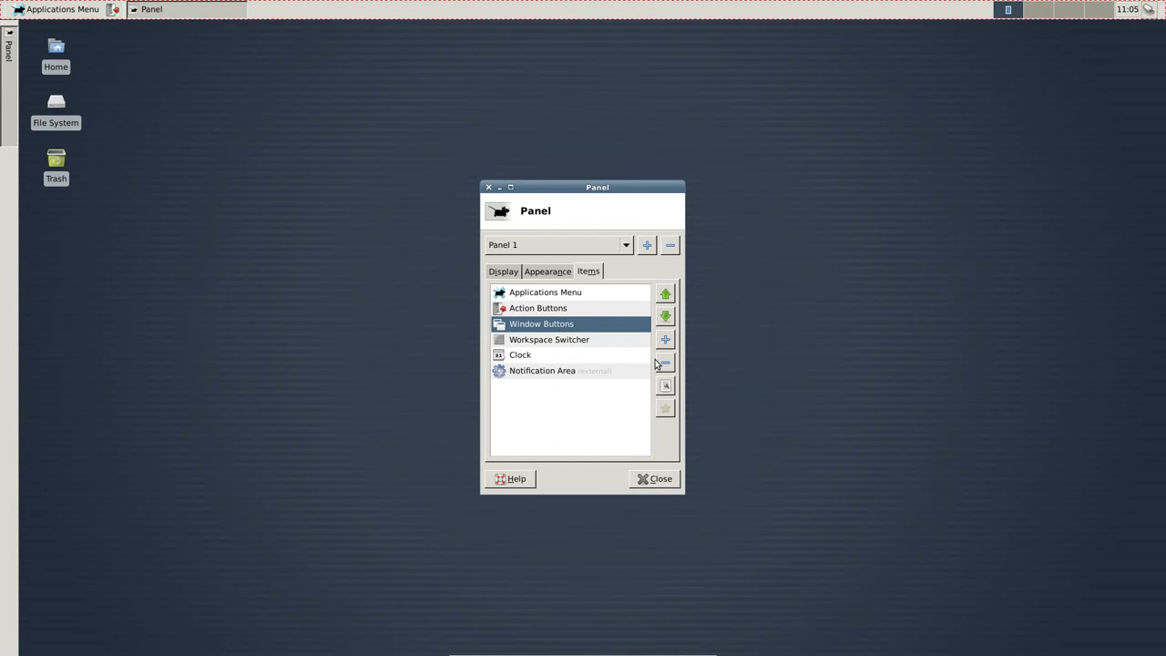
left_click(665, 362)
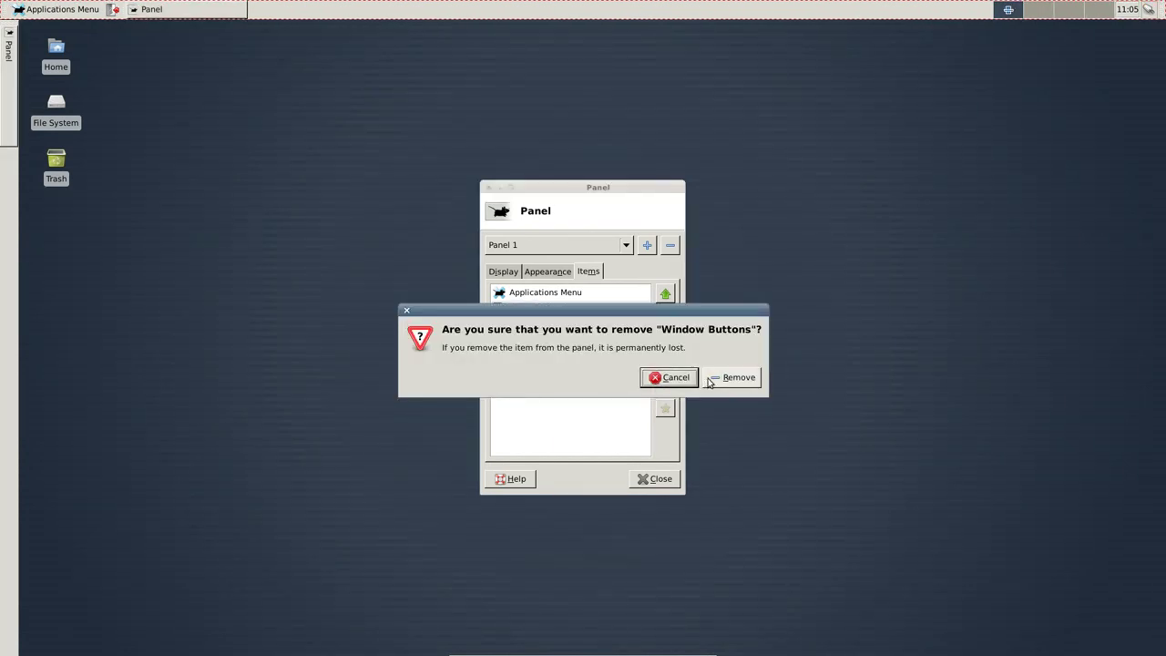
left_click(716, 379)
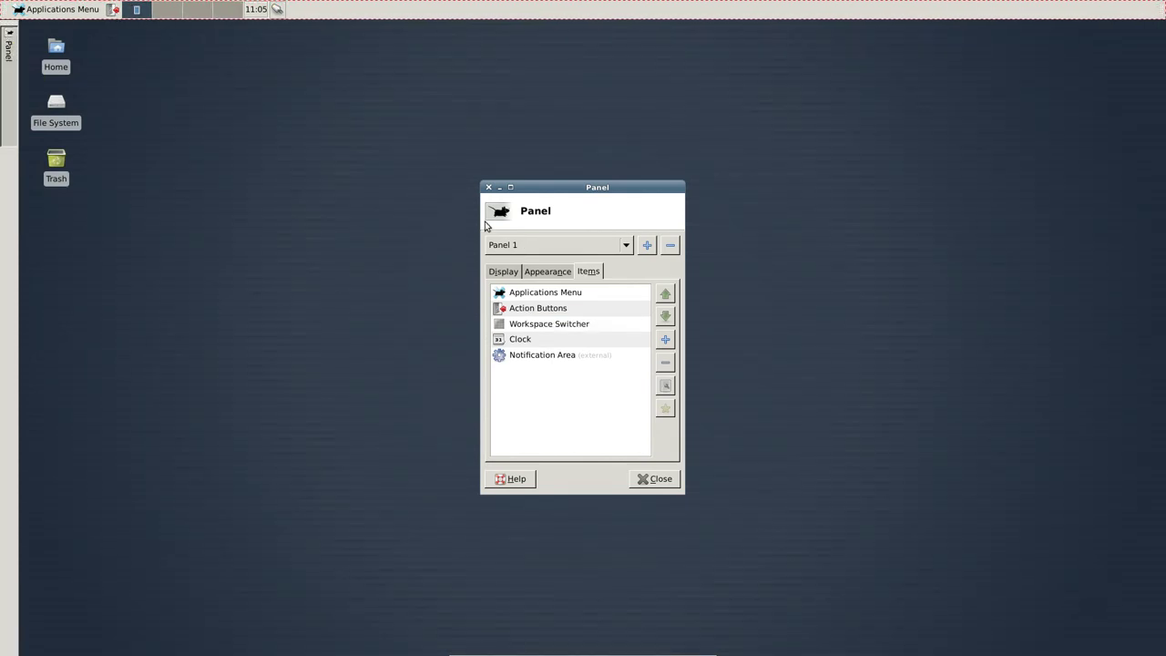
Switch the preferences to Panel 2 and show its Items list
left_click(557, 245)
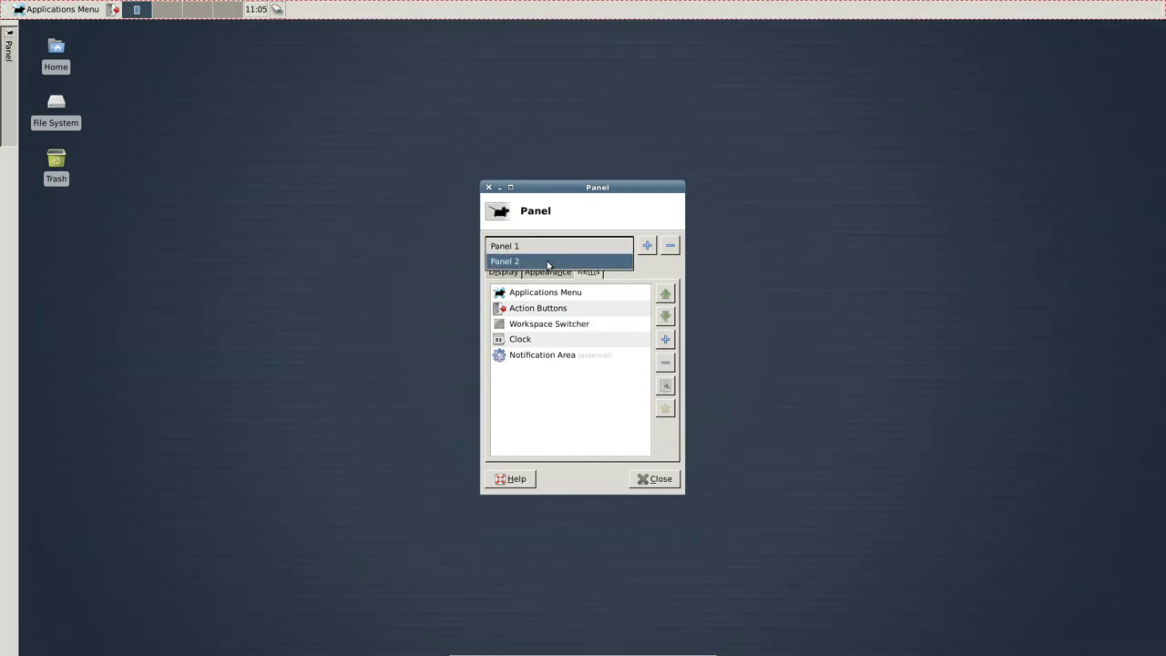
left_click(521, 262)
left_click(504, 271)
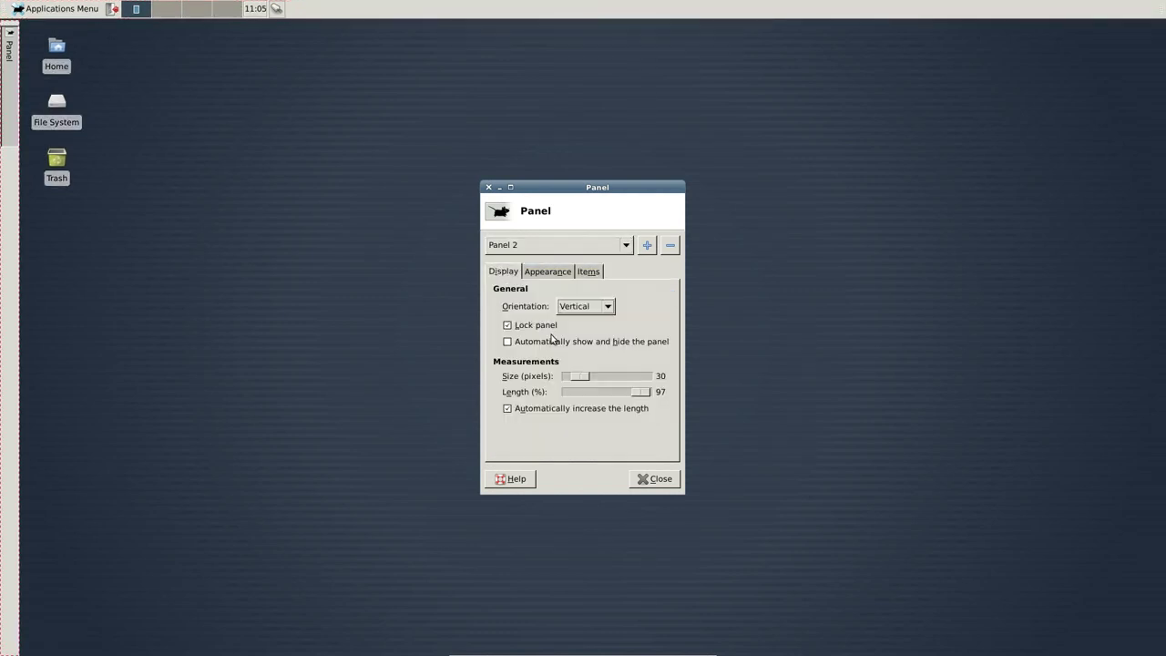
left_click(546, 271)
left_click(583, 273)
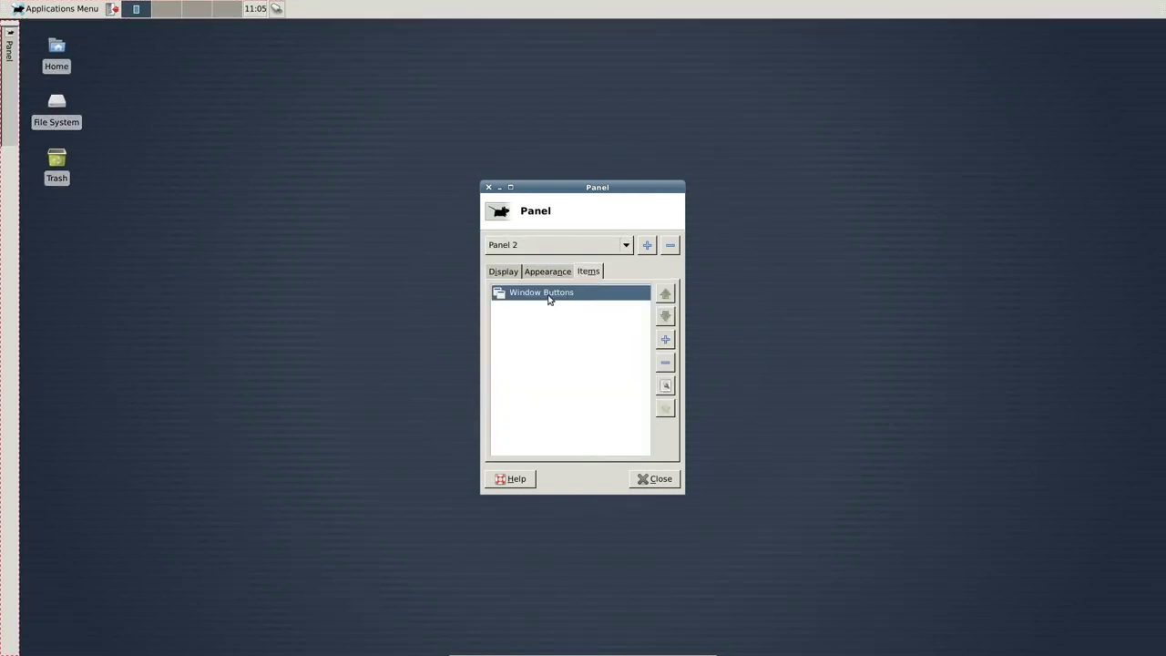
Turn off button labels, set Window grouping to Always, and show windows from all workspaces
double_click(563, 296)
left_click_drag(573, 186, 253, 149)
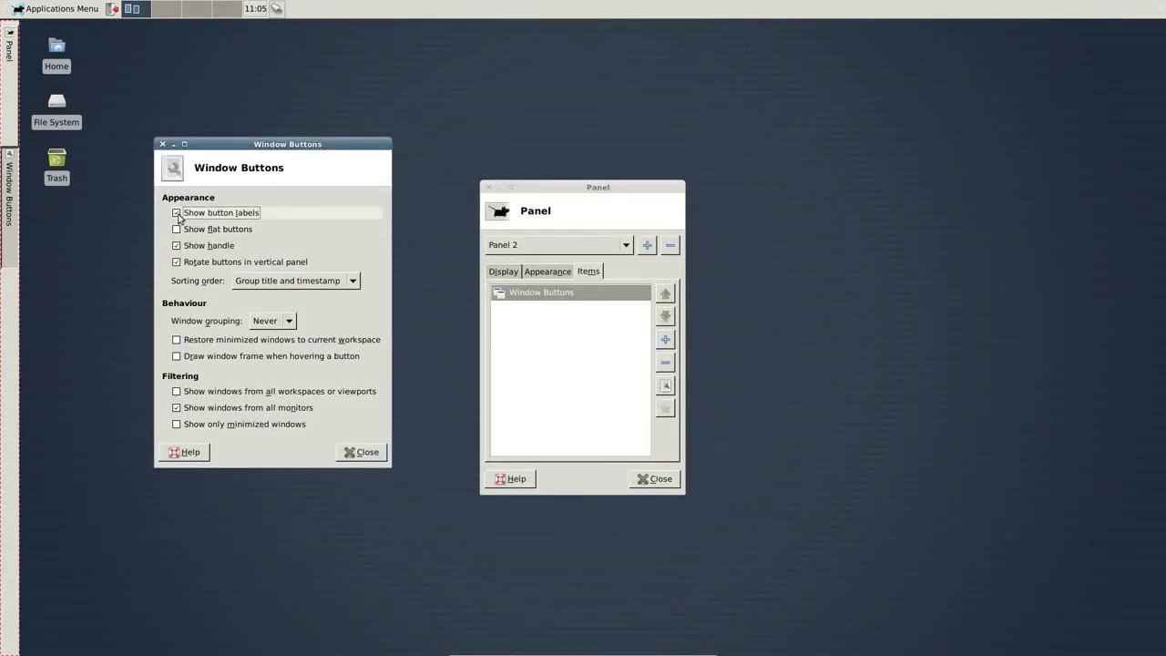
left_click(176, 214)
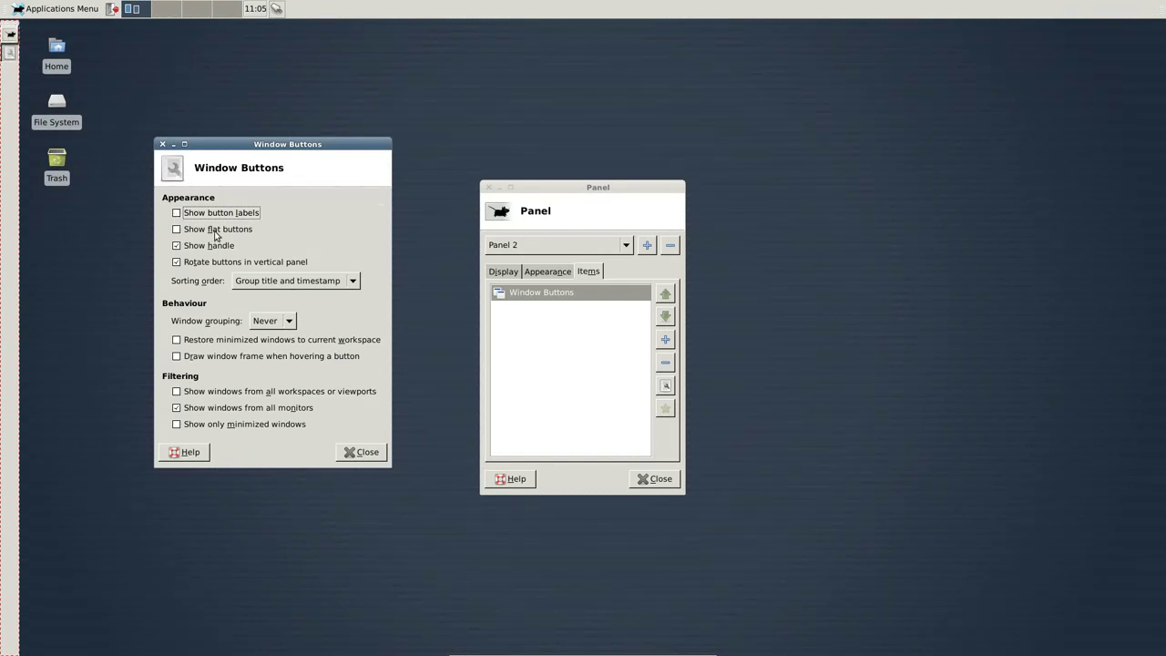
left_click(275, 323)
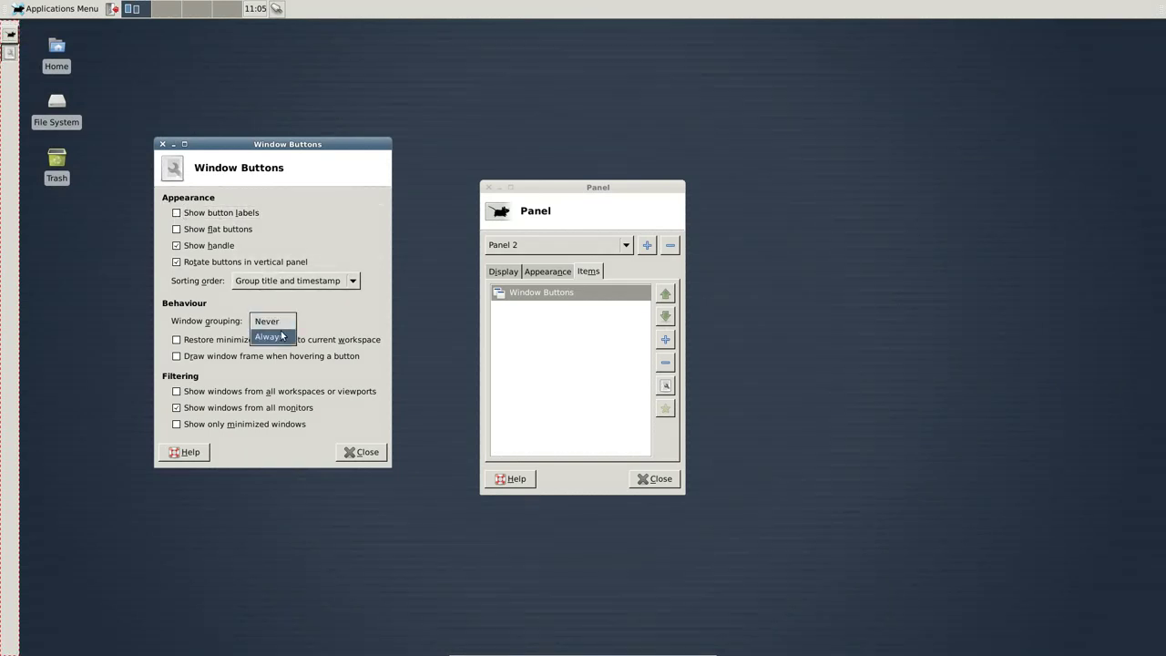
left_click(277, 337)
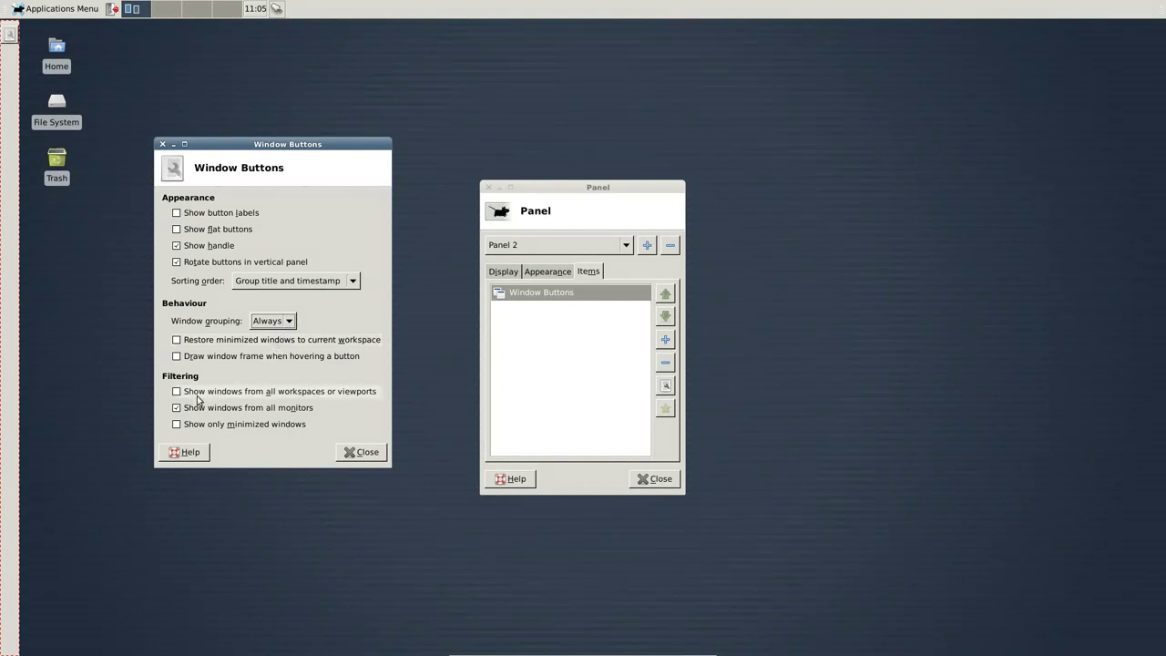
left_click(179, 395)
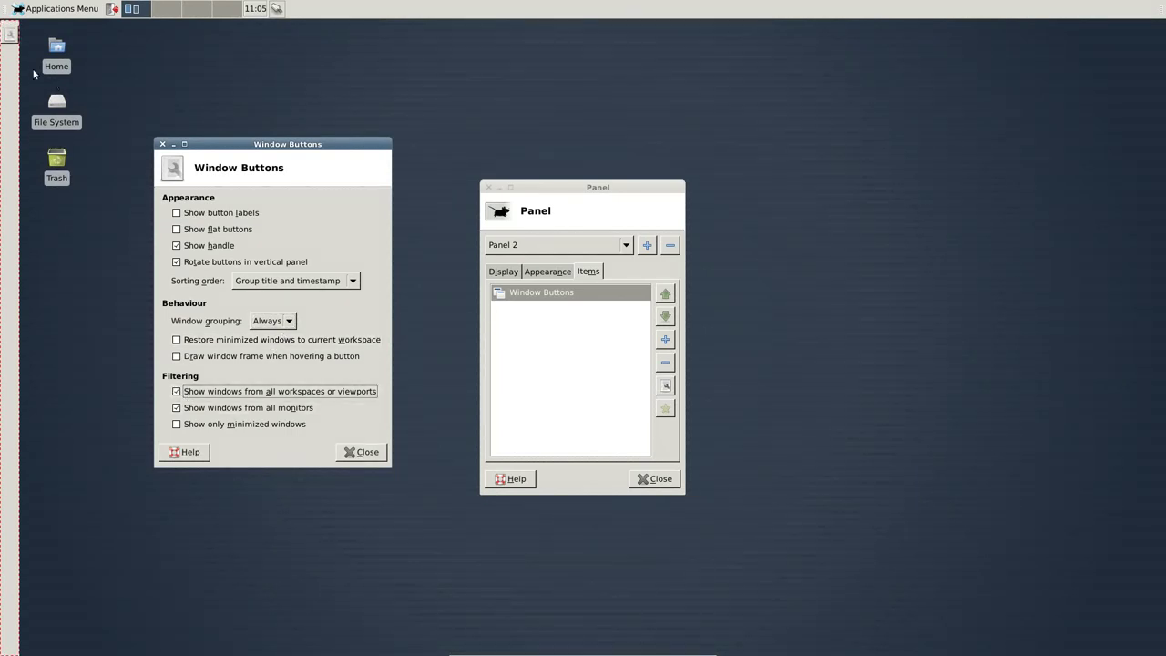
left_click_drag(219, 169, 919, 131)
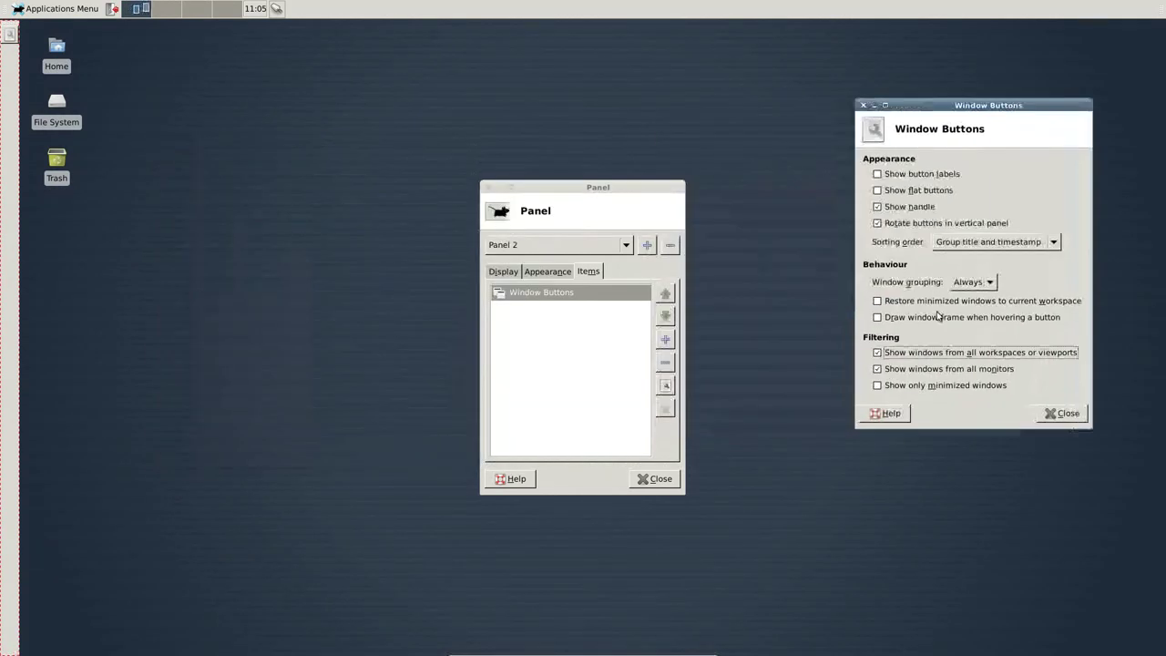
left_click(1062, 413)
Open two home-folder file manager windows and check they appear grouped on the panel
double_click(57, 53)
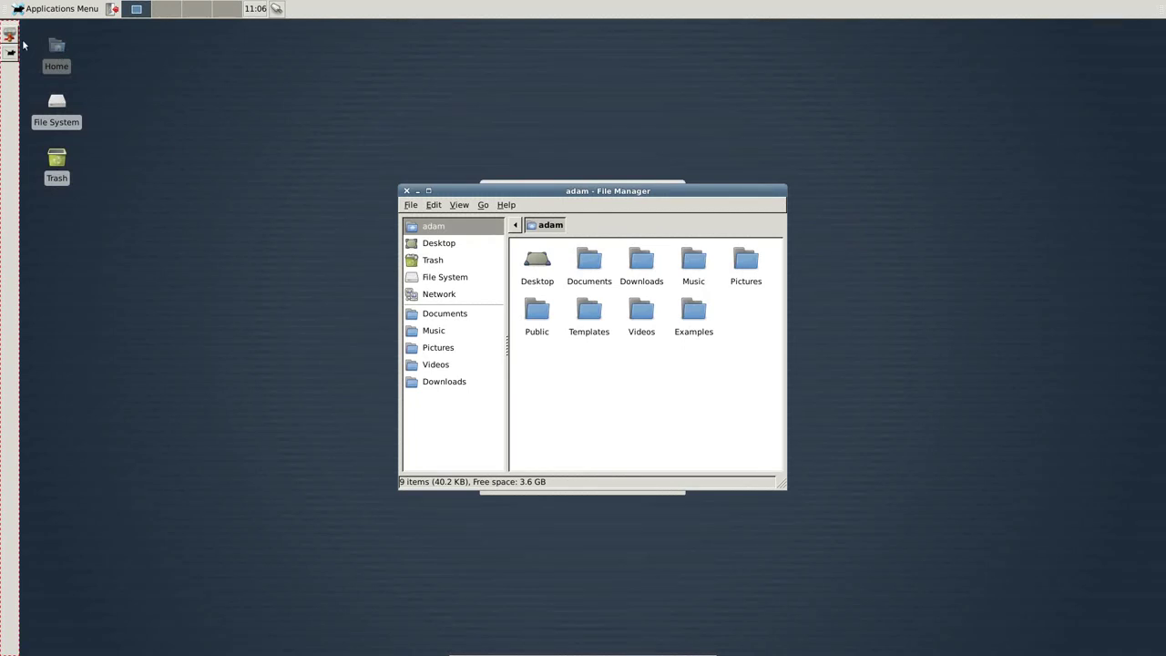
key("ctrl+n")
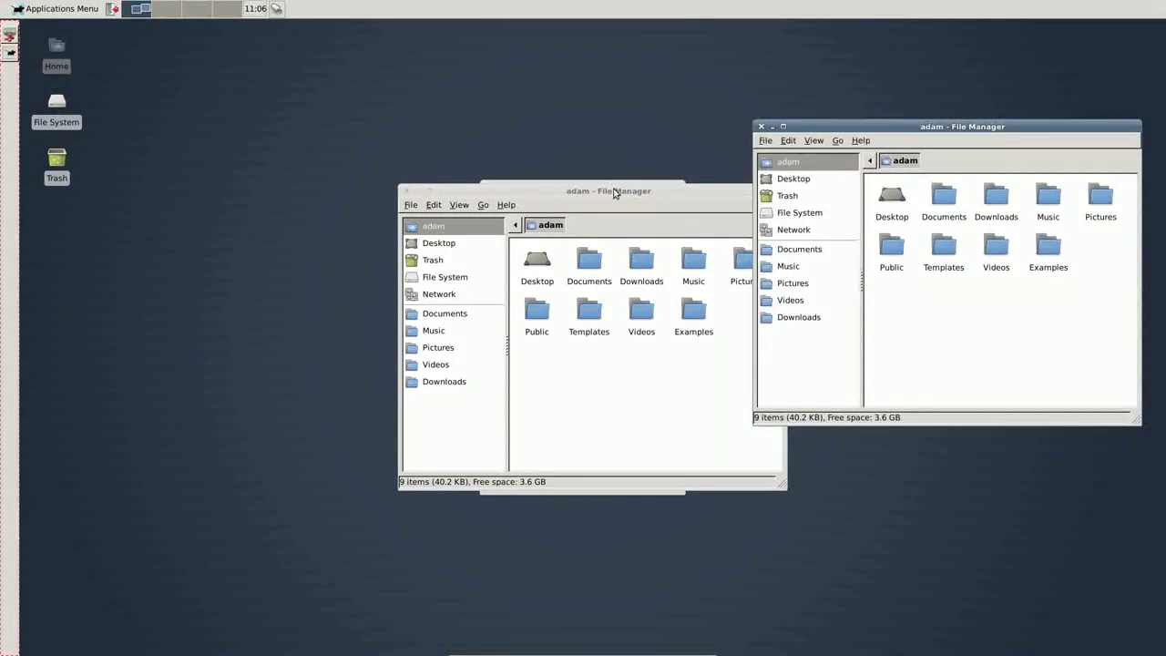
left_click_drag(612, 191, 550, 250)
left_click_drag(402, 316, 153, 384)
left_click(7, 34)
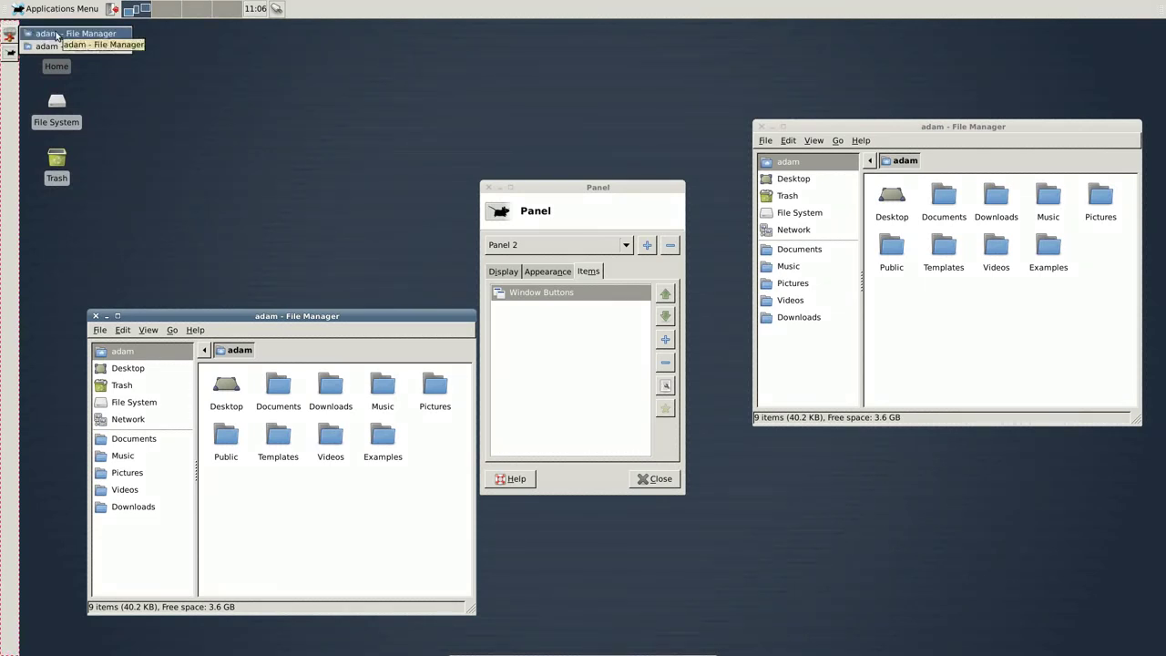
left_click(300, 319)
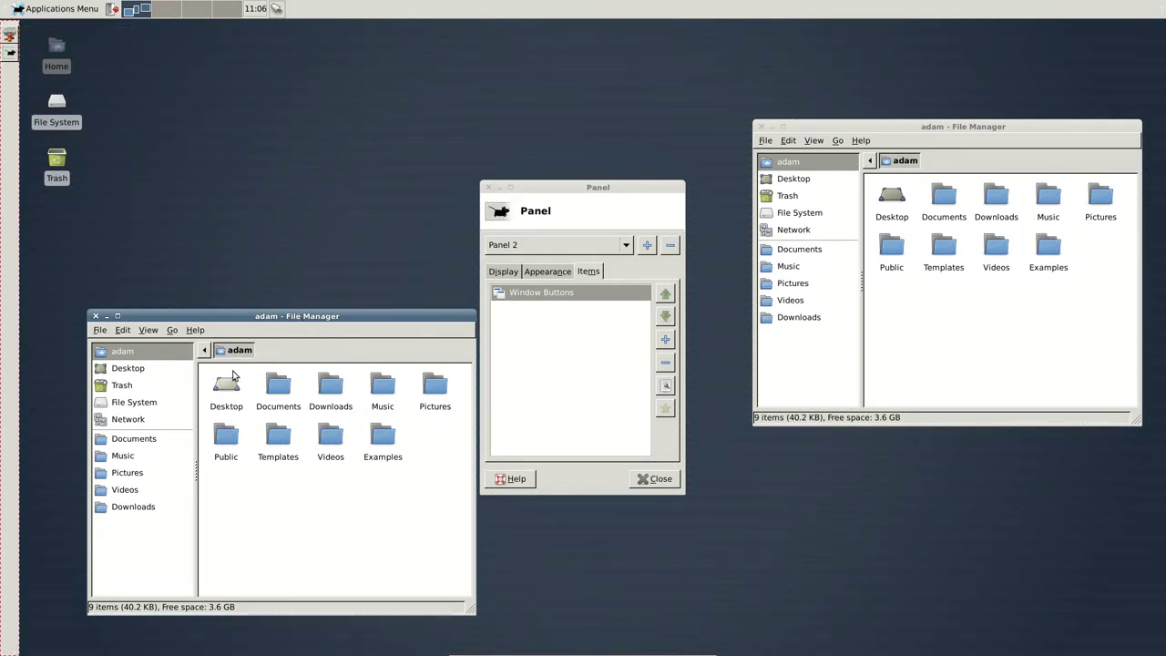
Open Documents in one window, then bring the home folder window forward via the group list
left_click(273, 393)
double_click(277, 393)
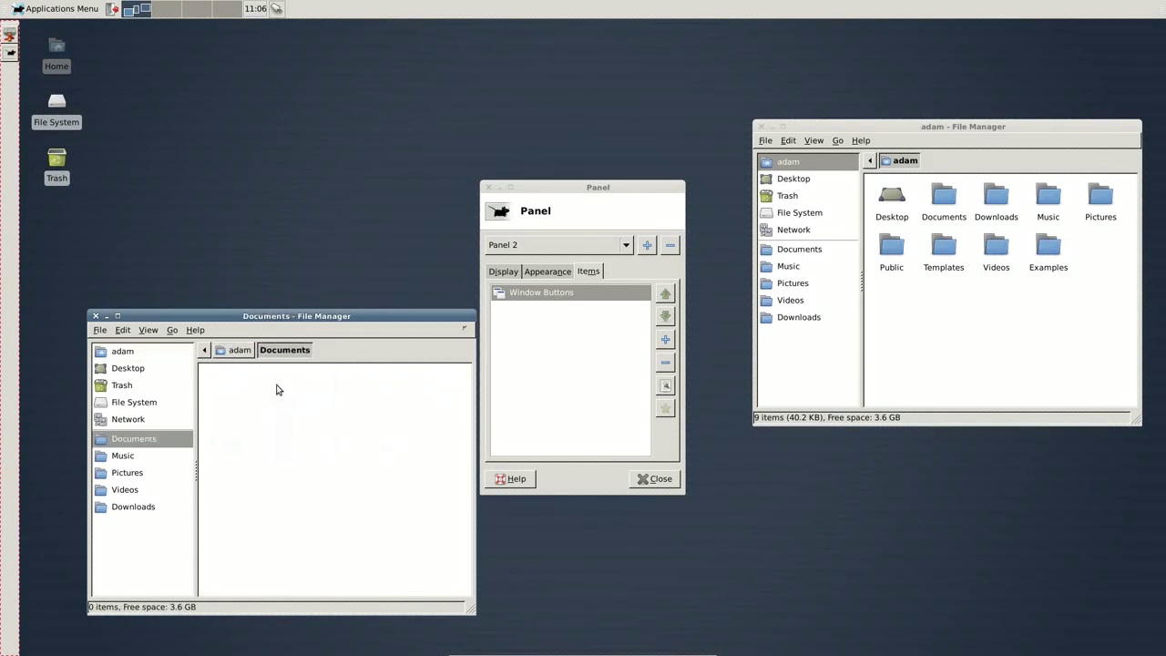
left_click(10, 34)
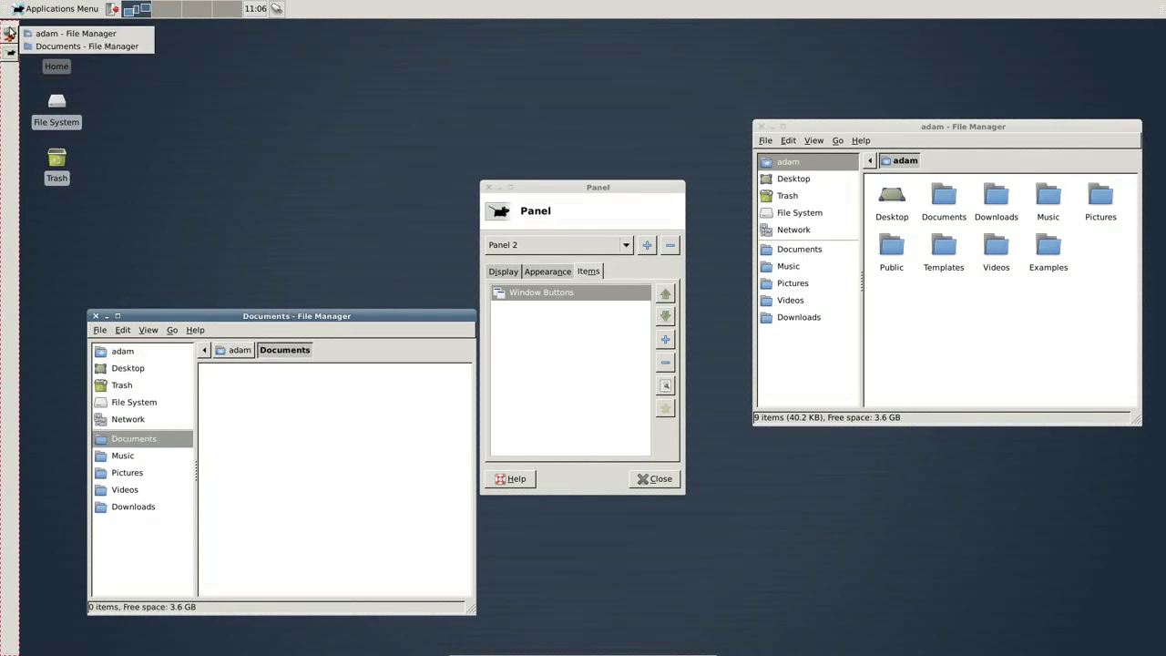
left_click(56, 34)
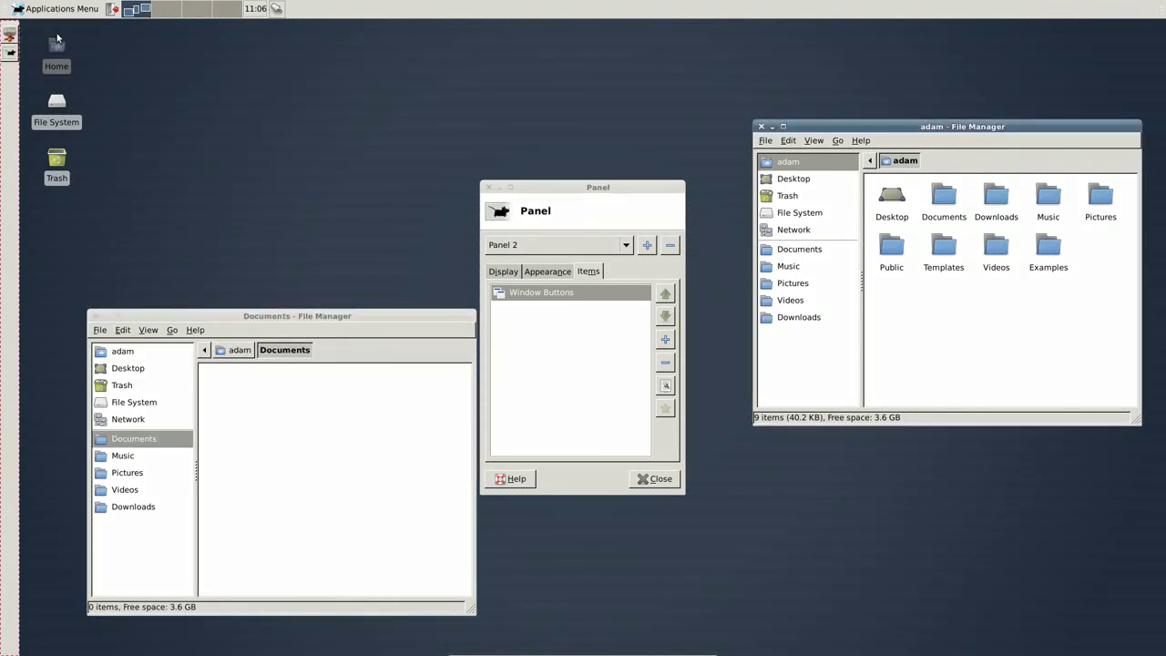
Open Public on the second workspace, then return to the home window through the grouped list
left_click(235, 142)
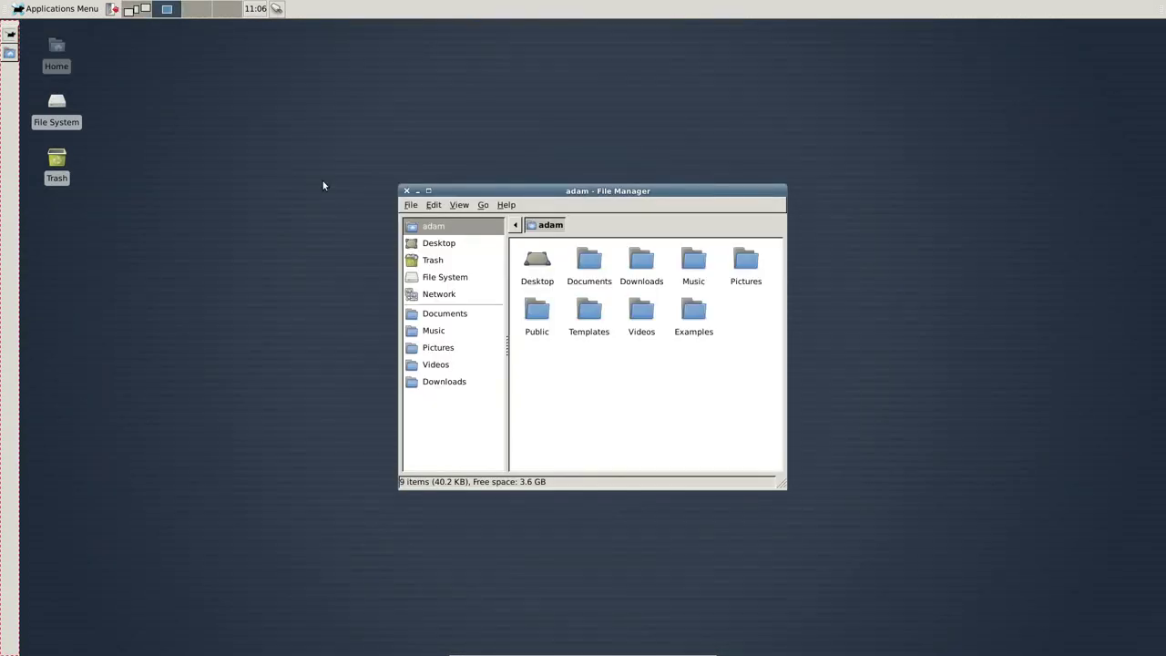
double_click(541, 321)
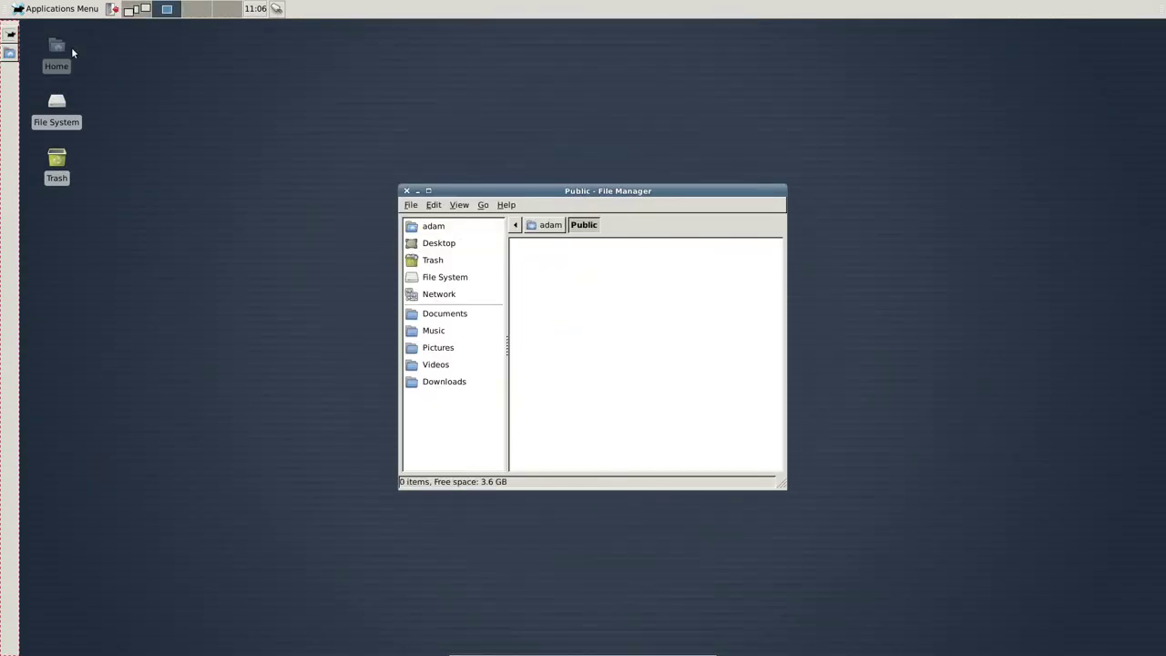
left_click(11, 36)
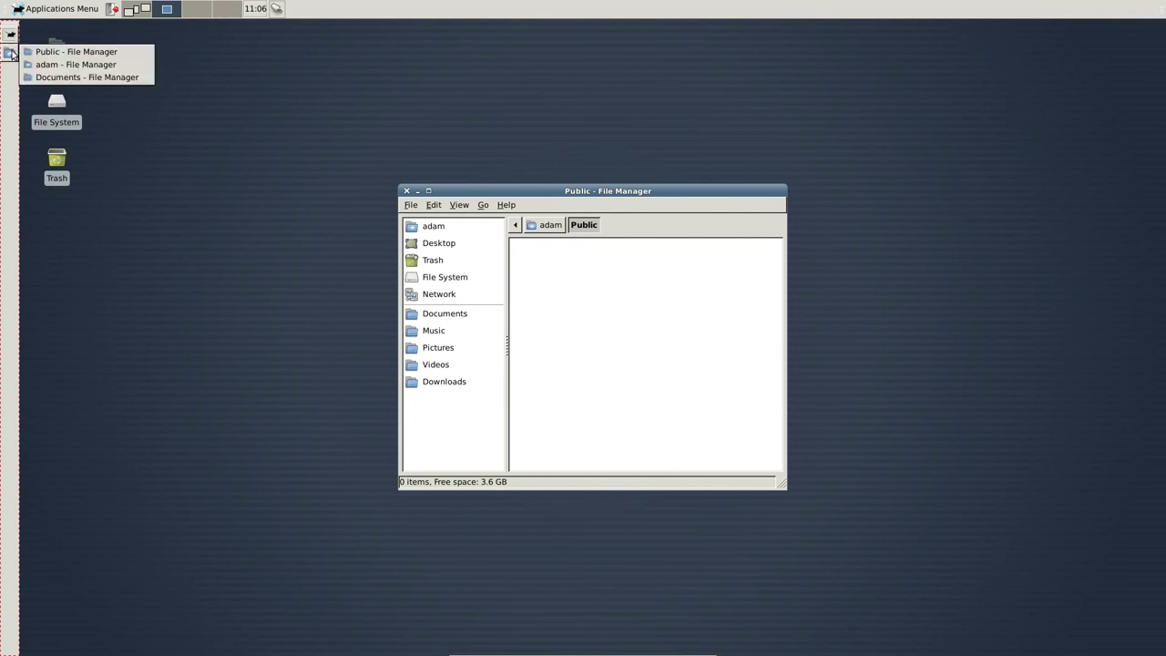
left_click(71, 66)
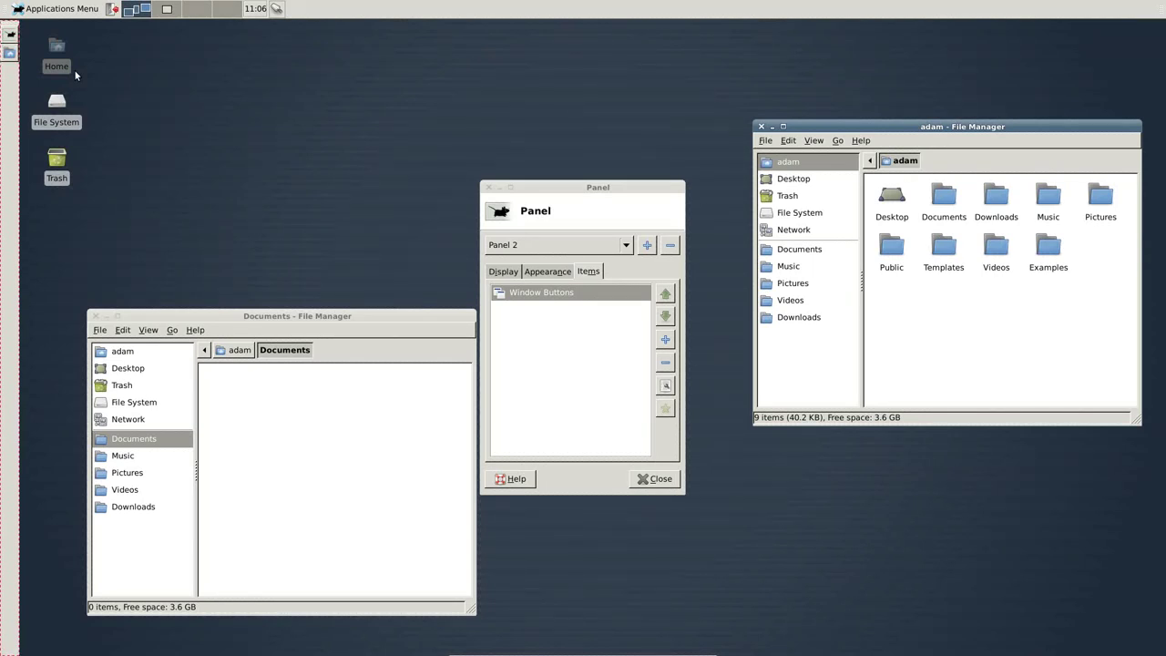
Show the grouped list of open file manager windows
left_click(8, 52)
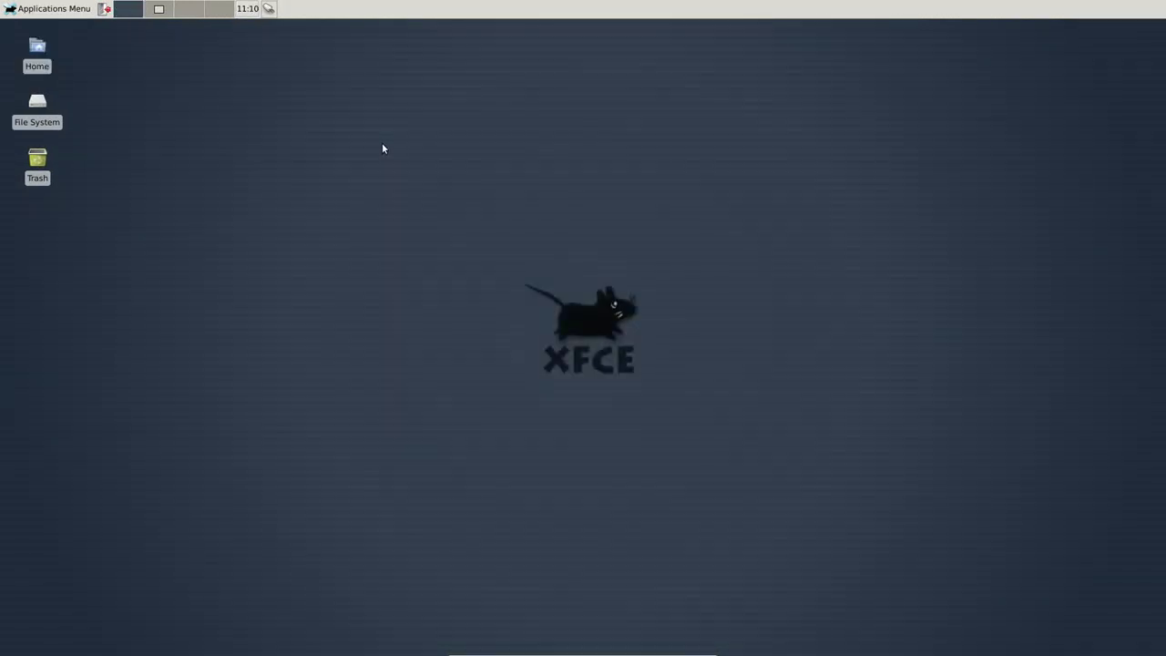
Show hidden files in the home folder and delete the xfce4 folder inside .config
double_click(38, 53)
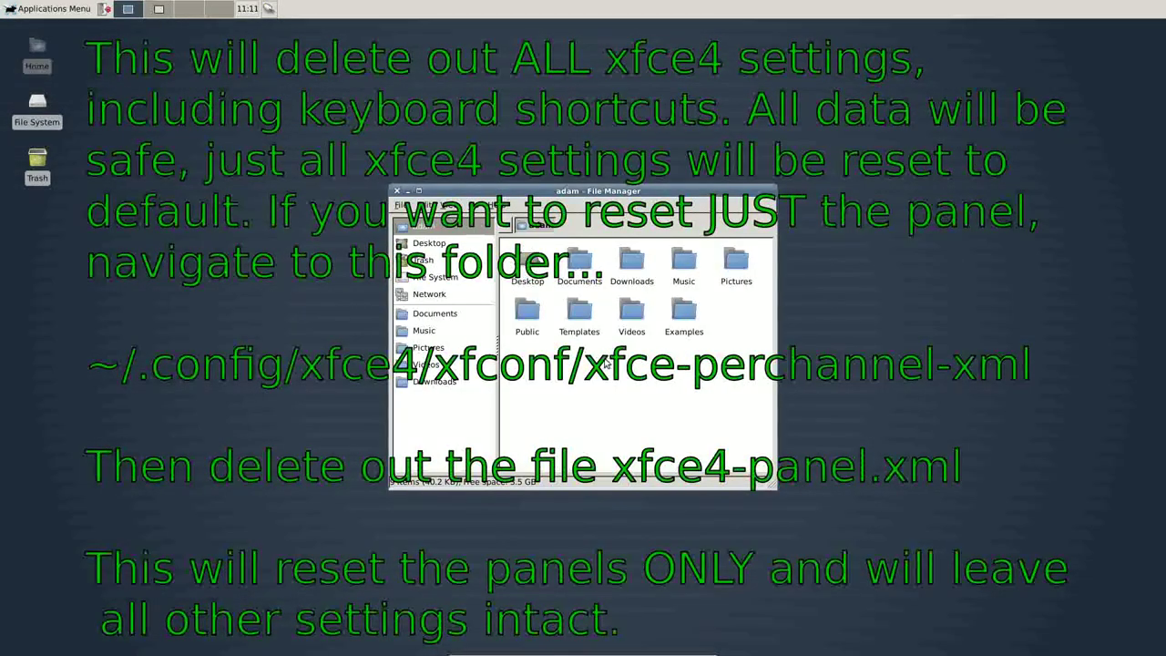
key("ctrl+h")
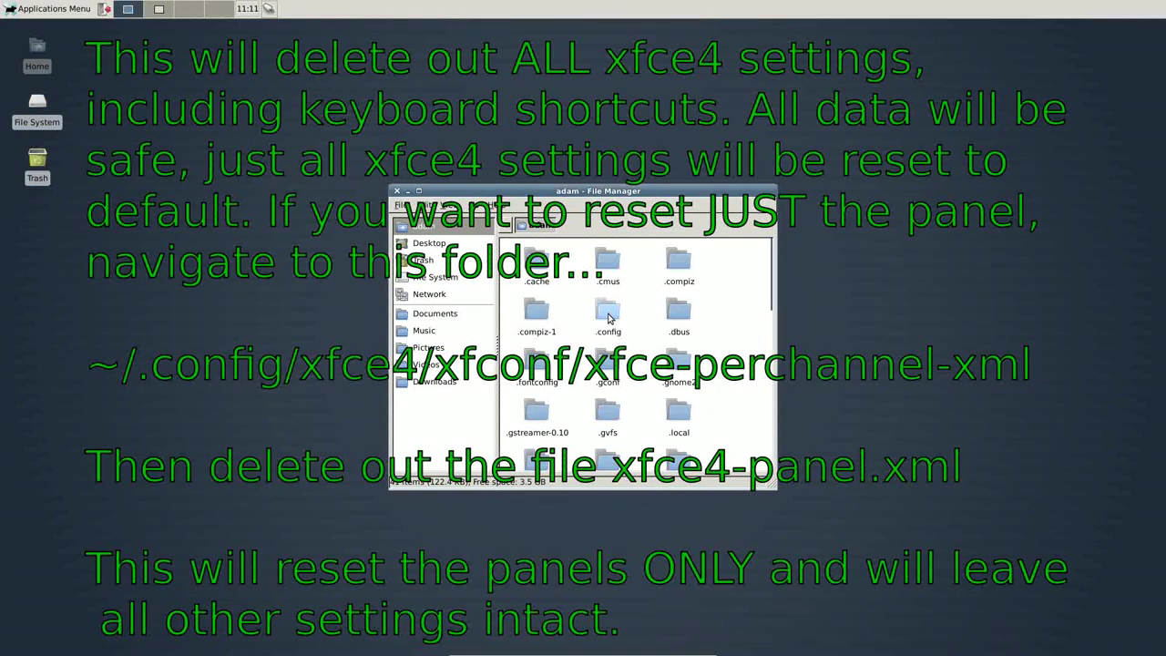
double_click(609, 314)
scroll(609, 365, "down", 5)
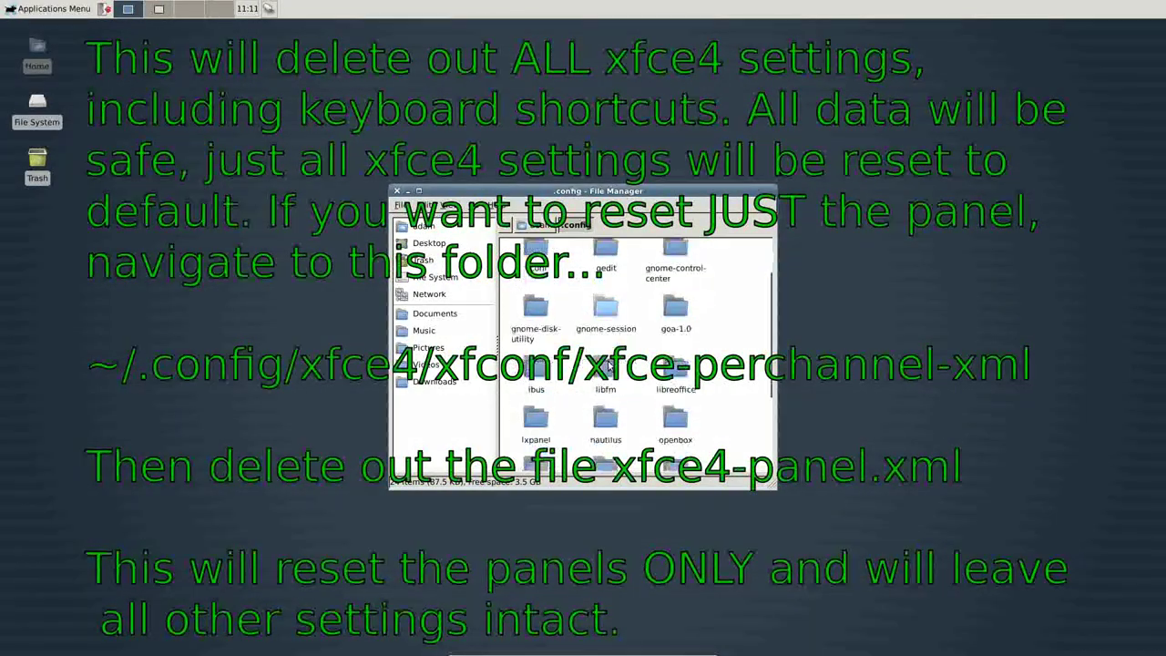
scroll(609, 365, "down", 1)
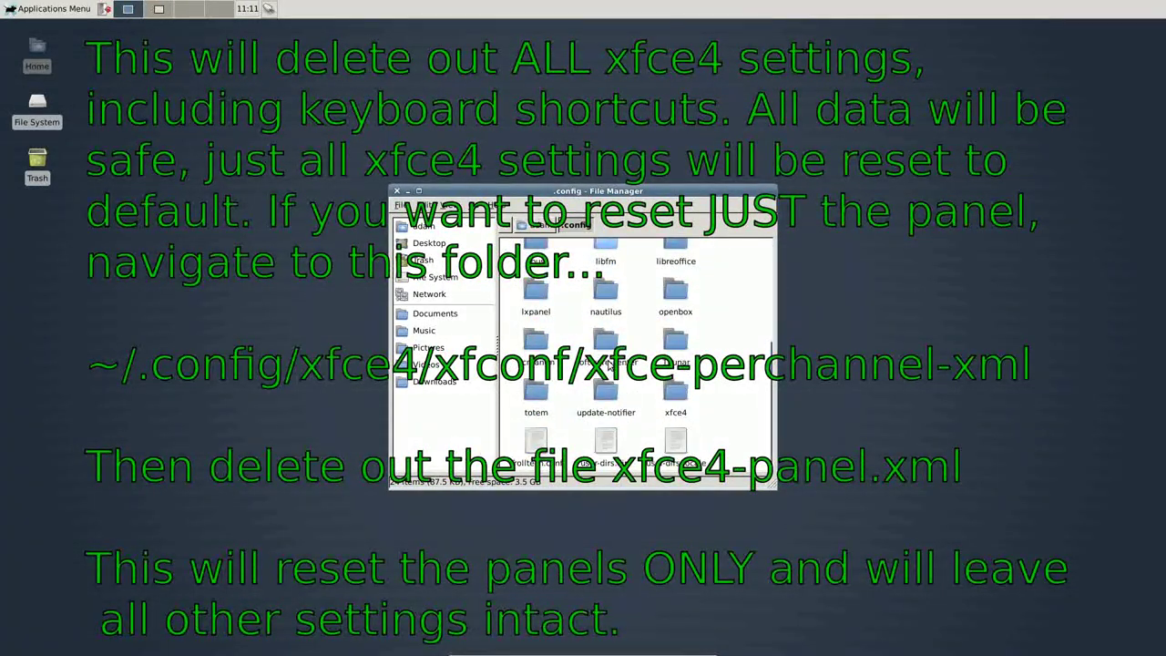
left_click(675, 395)
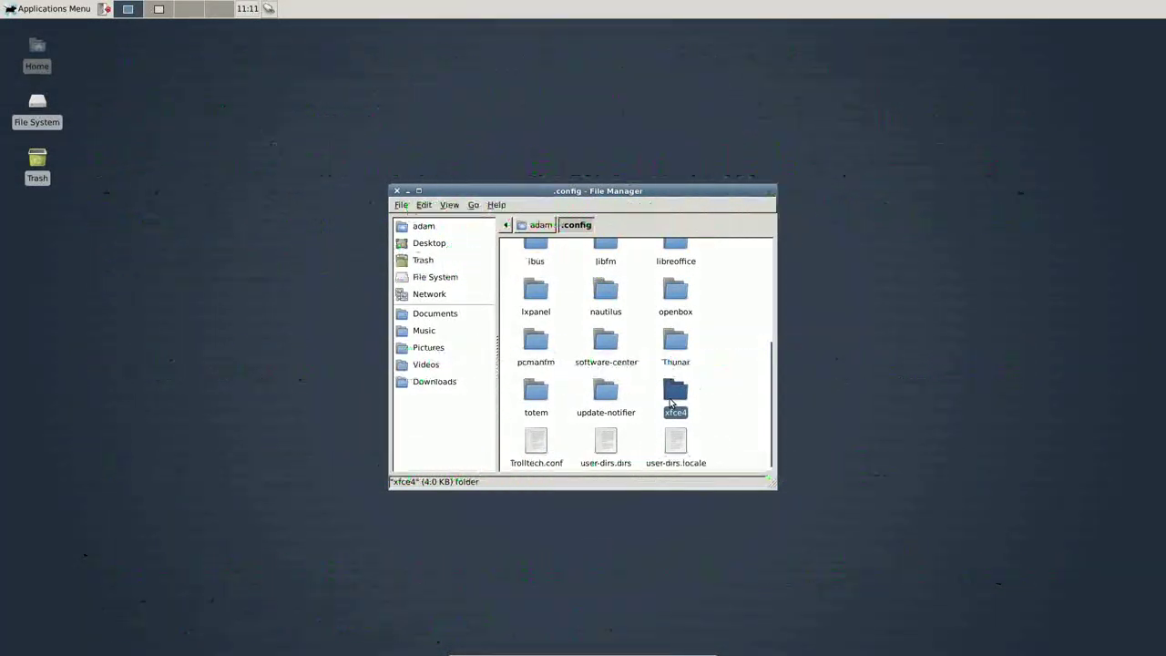
key("Delete")
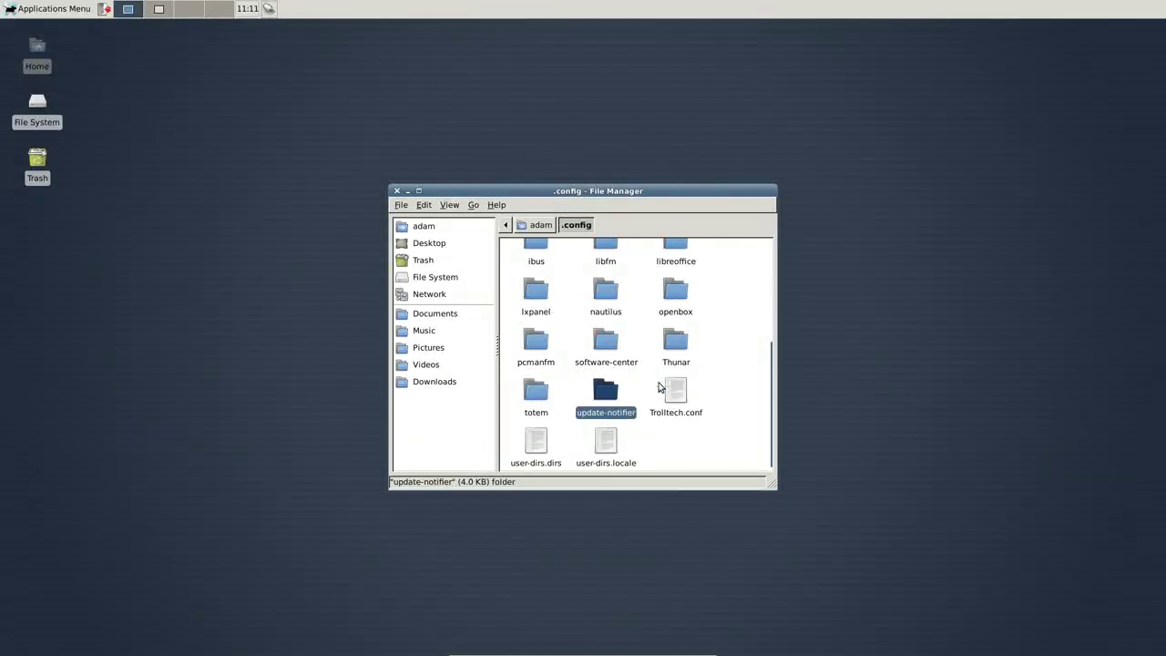
Close the file manager and choose Log Out from the Applications Menu
left_click(396, 191)
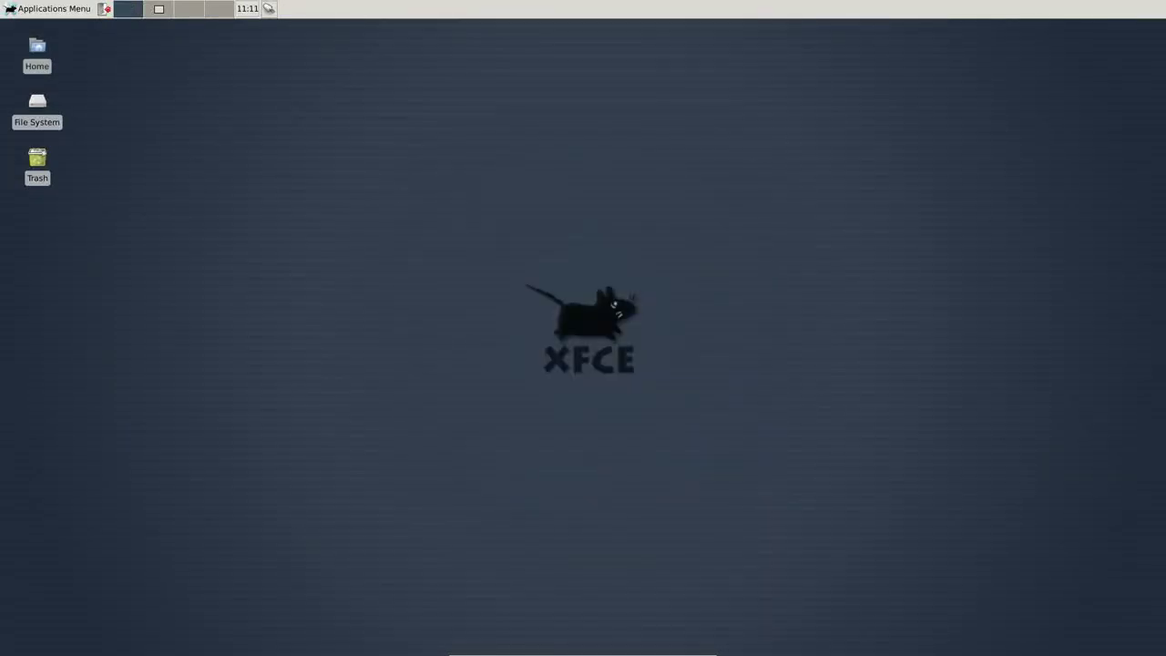
left_click(59, 11)
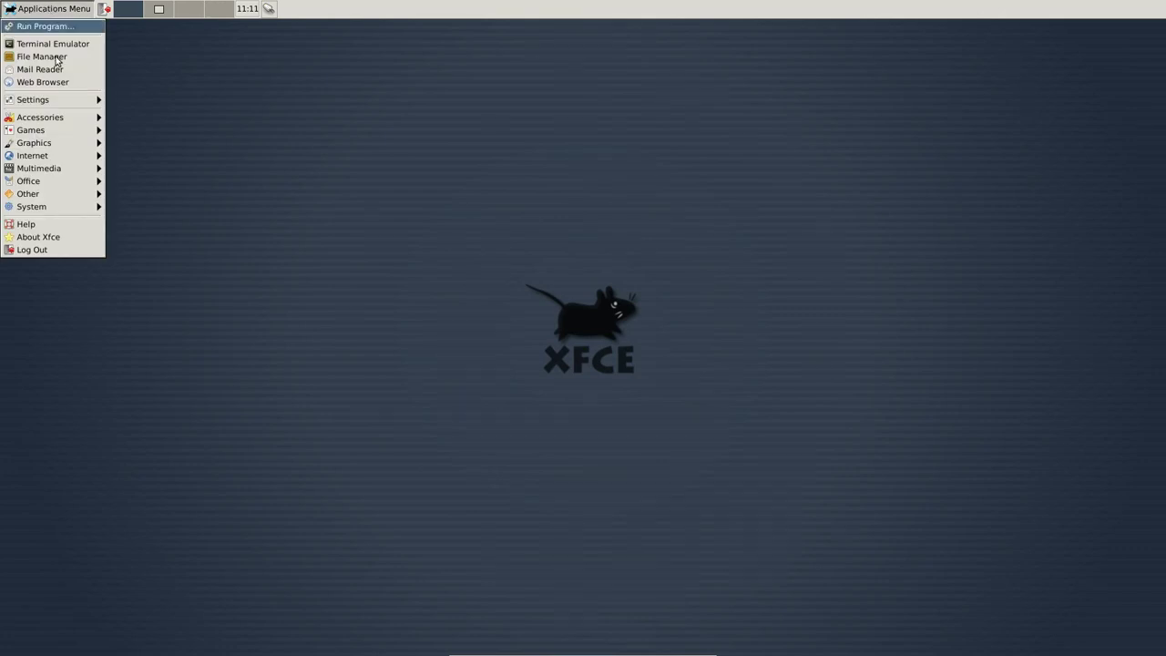
left_click(71, 247)
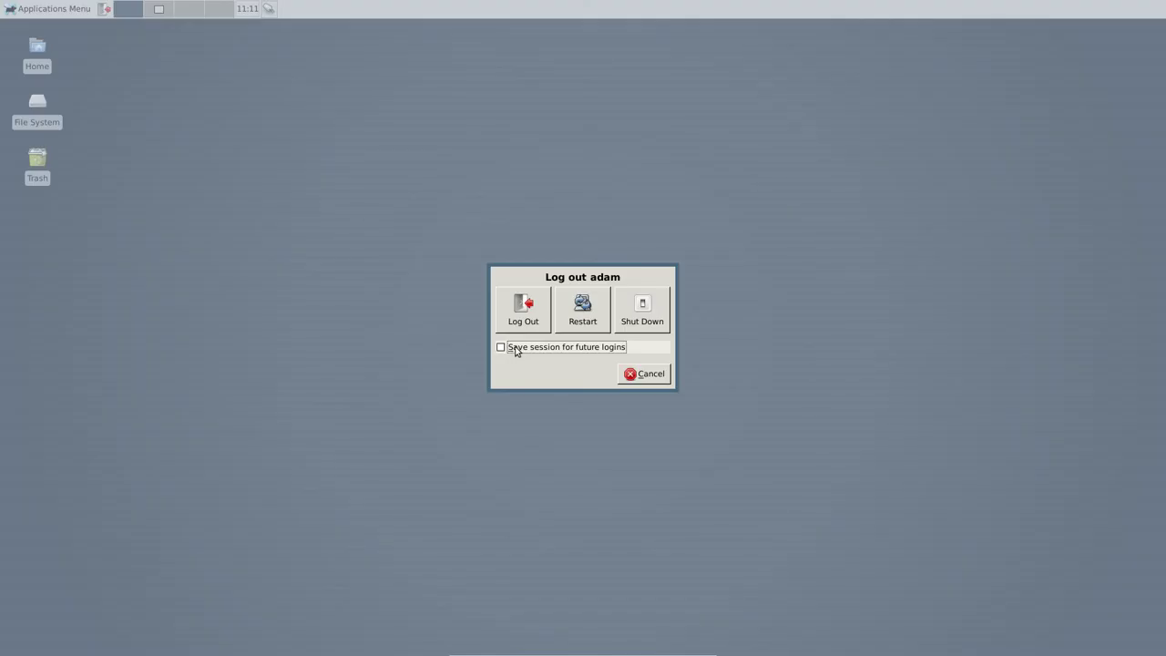